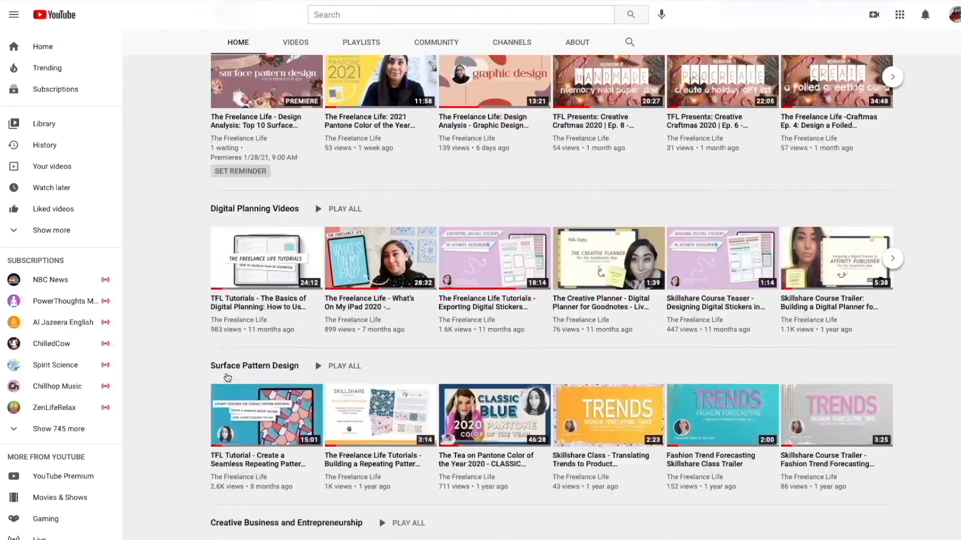
scroll(226, 373, "down", 2)
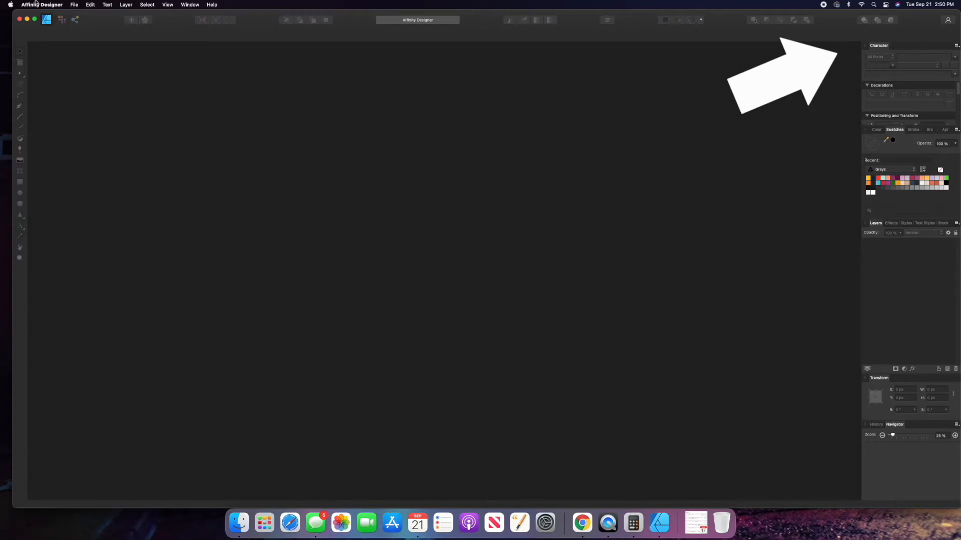
Start a new document and set its document units to inches
left_click(74, 4)
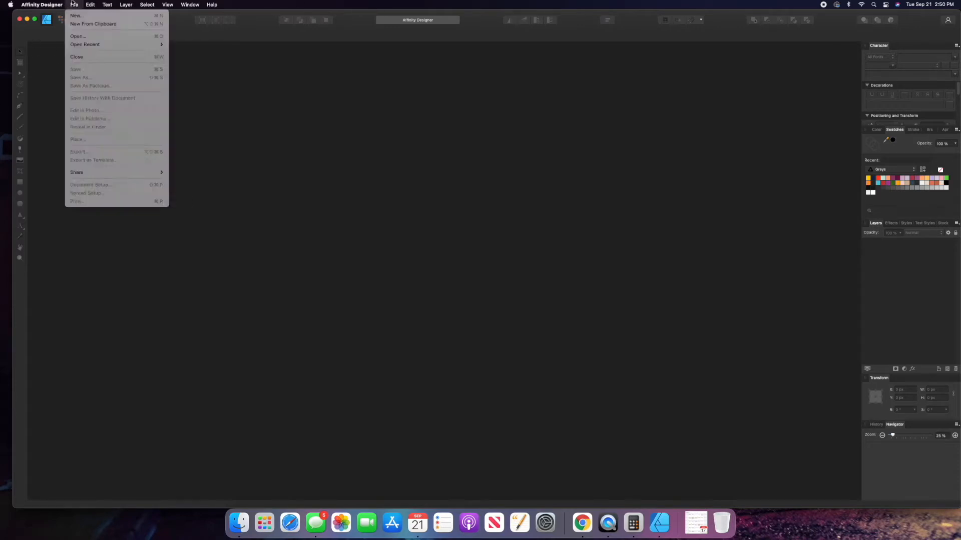
left_click(76, 15)
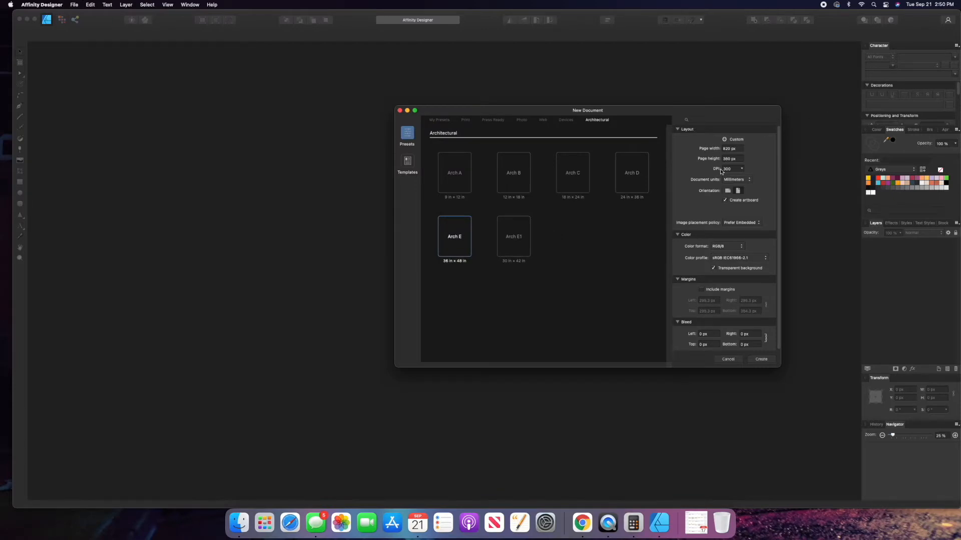
left_click(734, 150)
left_click(739, 179)
left_click(737, 181)
left_click(734, 183)
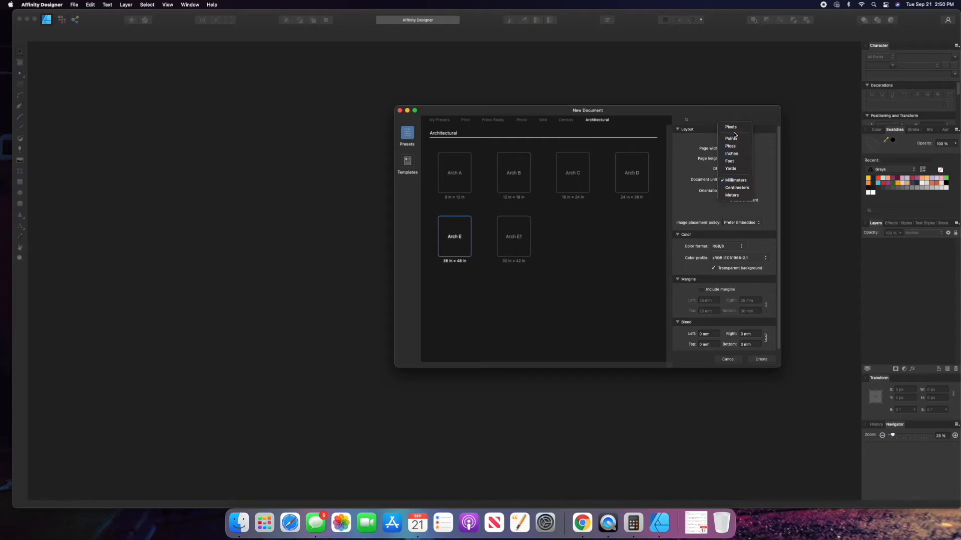
left_click(732, 154)
Set the page width to 8.5 in and the page height to 11 in, and create the document
left_click(730, 149)
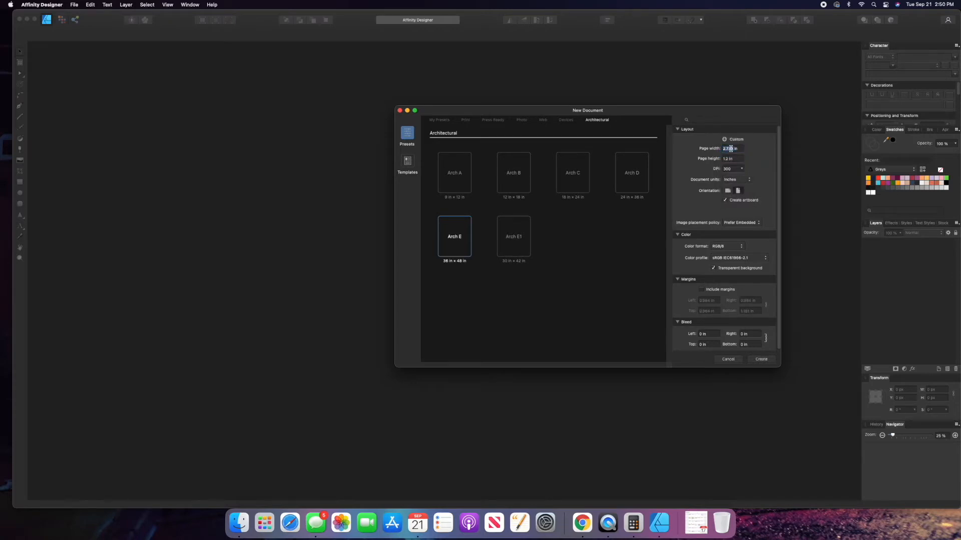
type("8.5")
key("Tab")
type("11")
left_click(726, 246)
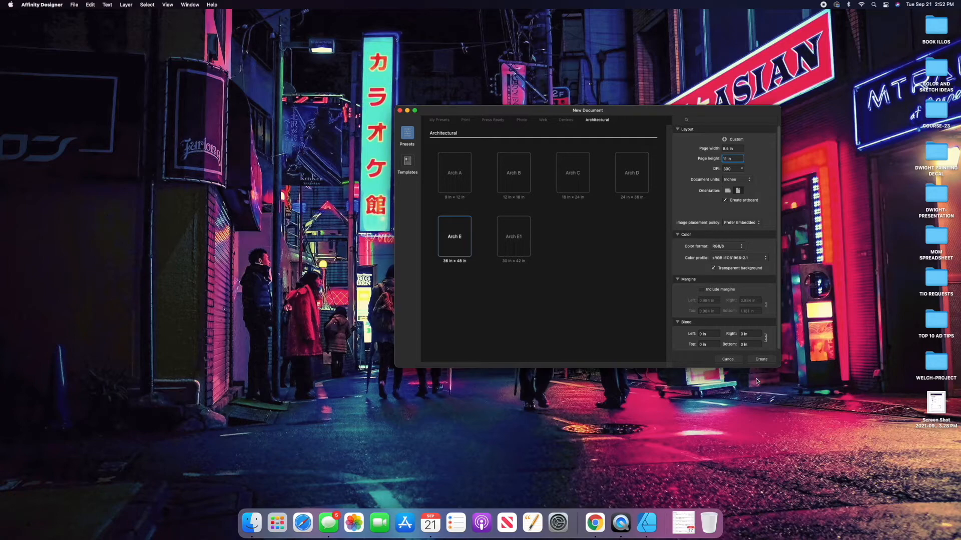
left_click(762, 361)
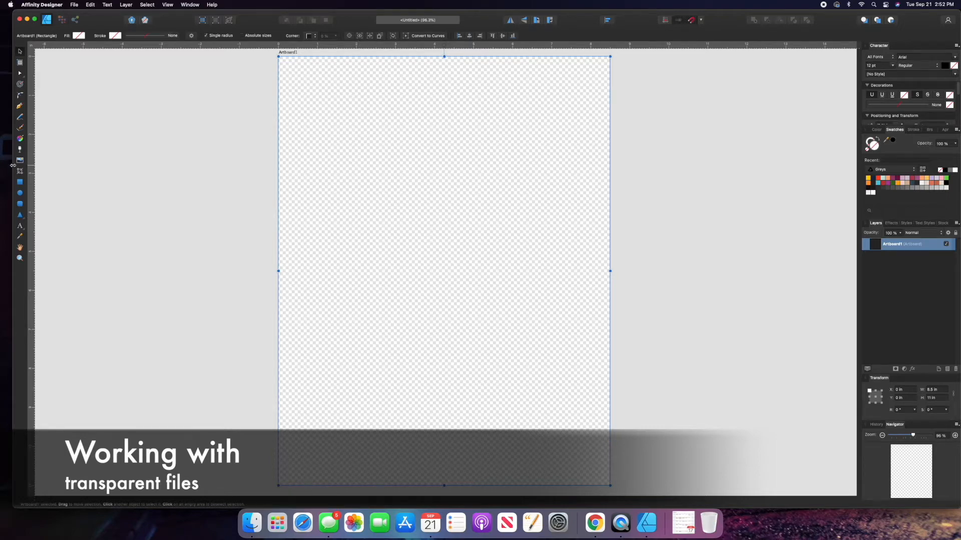
Draw a black ellipse about 5.04 by 5.21 in and move it to the artboard's horizontal centre
left_click(20, 182)
left_click_drag(314, 169, 510, 373)
left_click(868, 151)
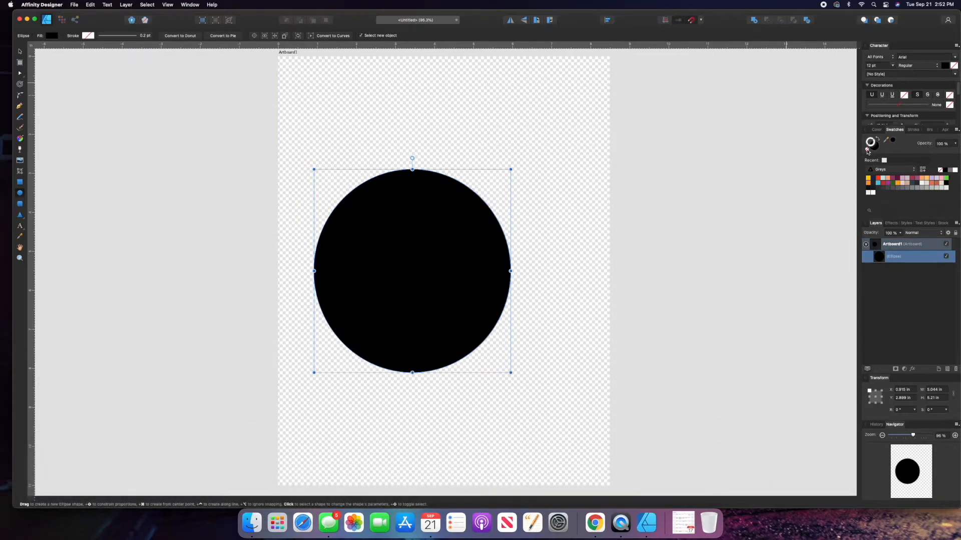
left_click(20, 51)
left_click_drag(368, 290, 412, 281)
left_click(591, 319)
left_click(472, 255)
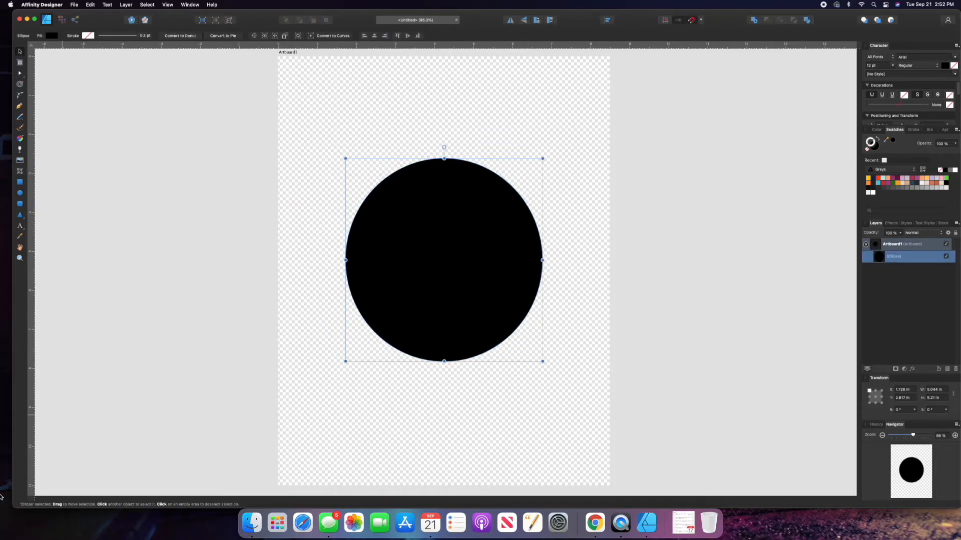
Export the document as a PNG named circle to the Desktop
left_click(74, 4)
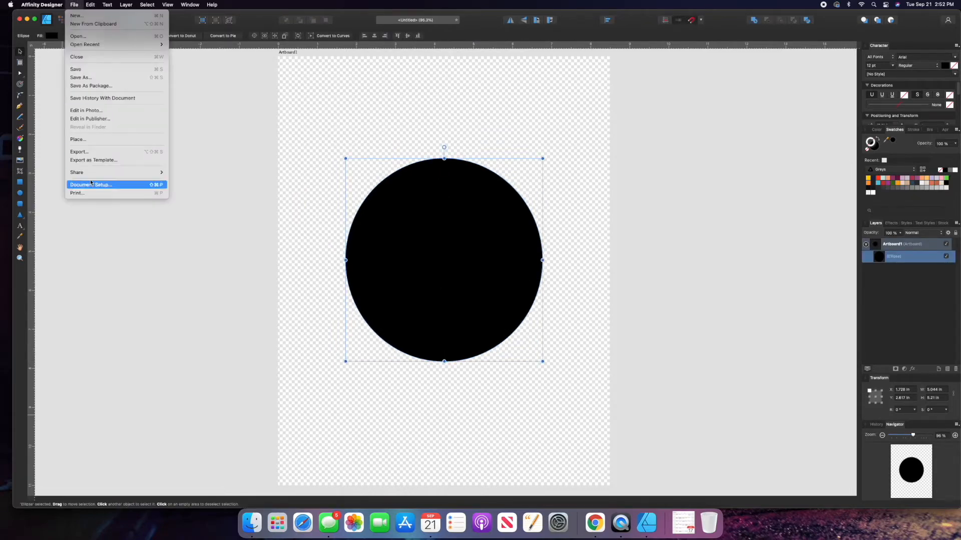
left_click(87, 152)
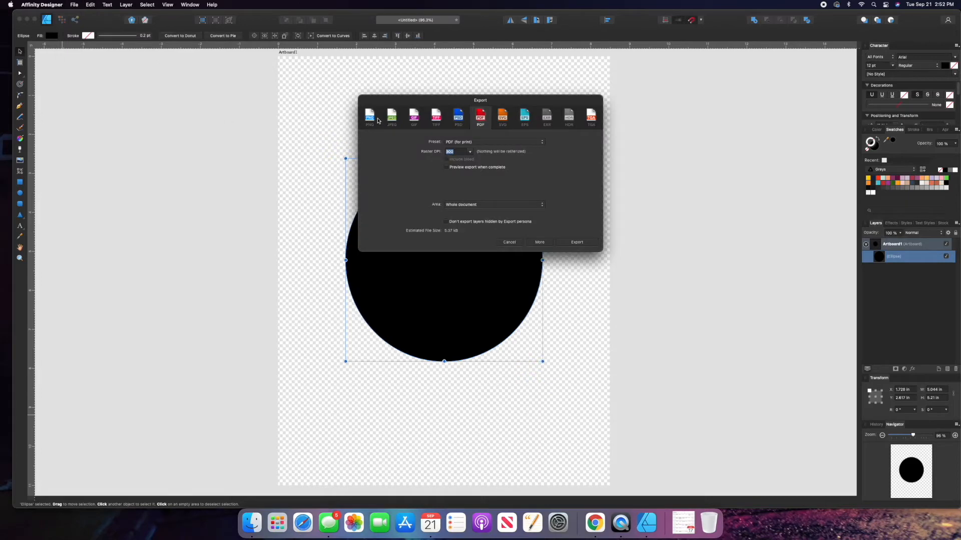
left_click(577, 243)
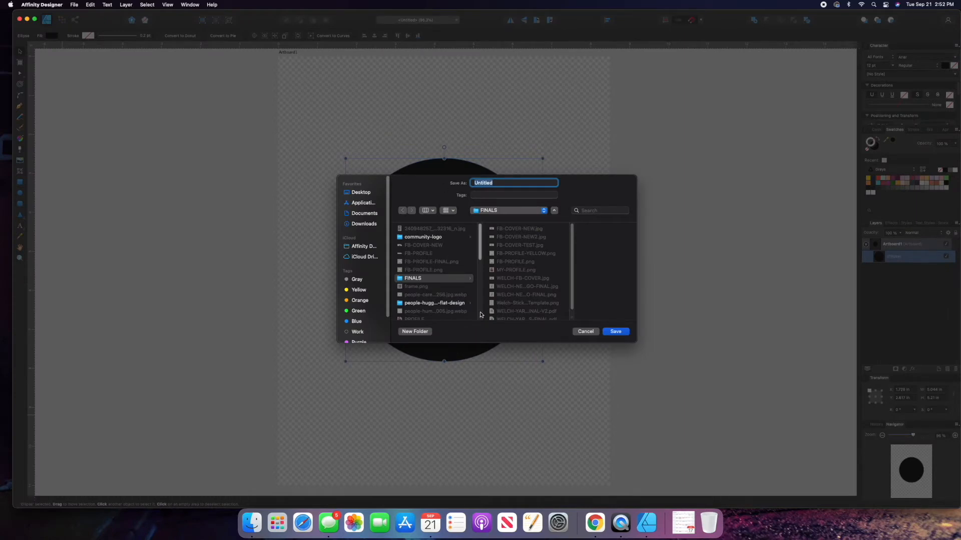
type("circle")
left_click(355, 192)
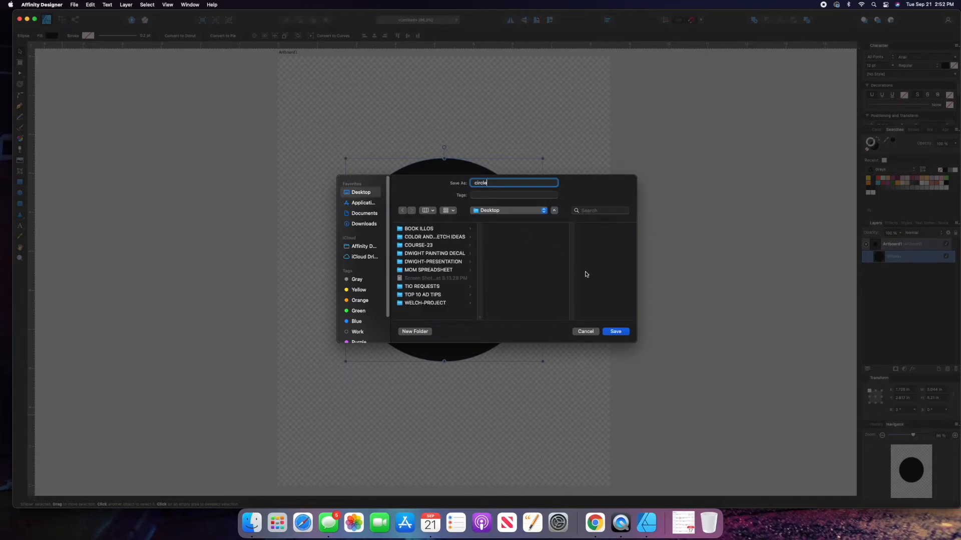
left_click(615, 331)
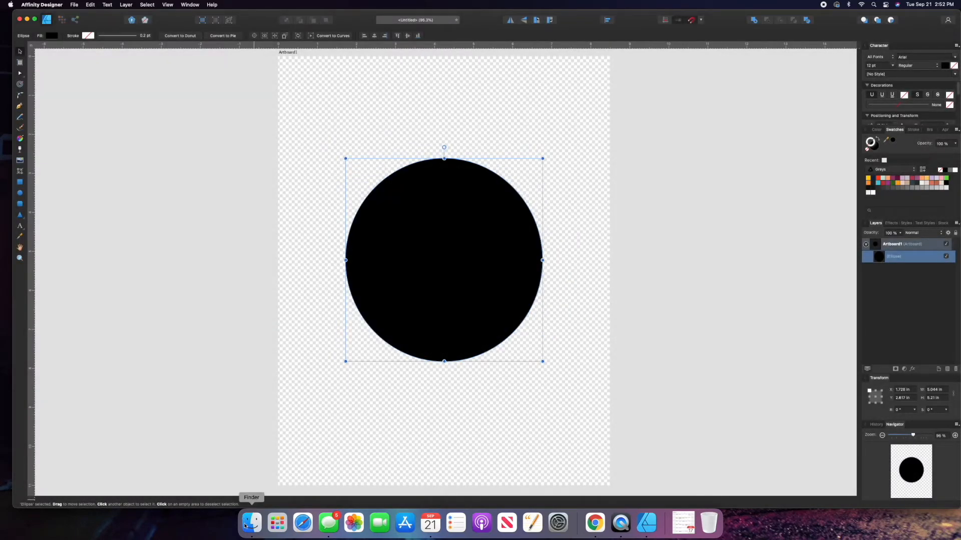
Switch to Finder and preview circle.png in the Desktop folder to examine its background
left_click(250, 523)
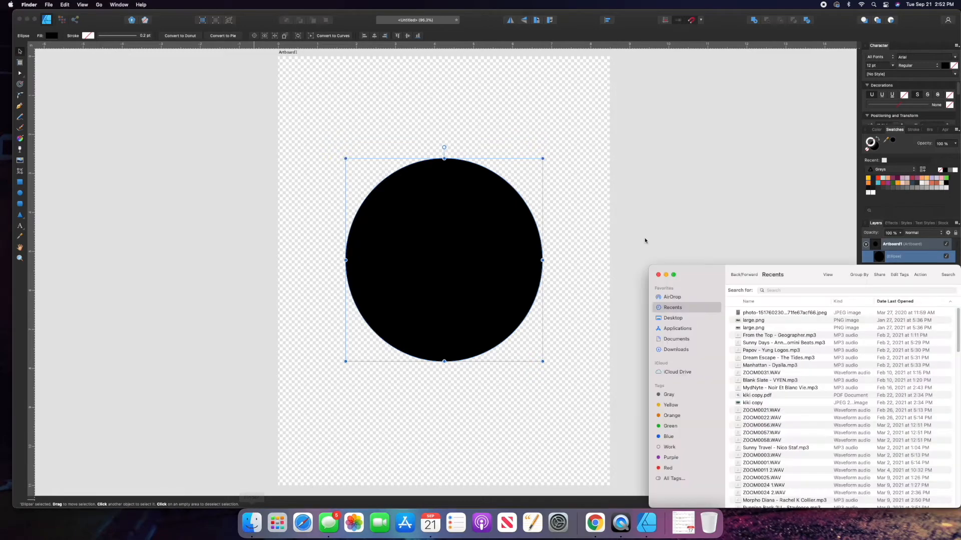
left_click(687, 316)
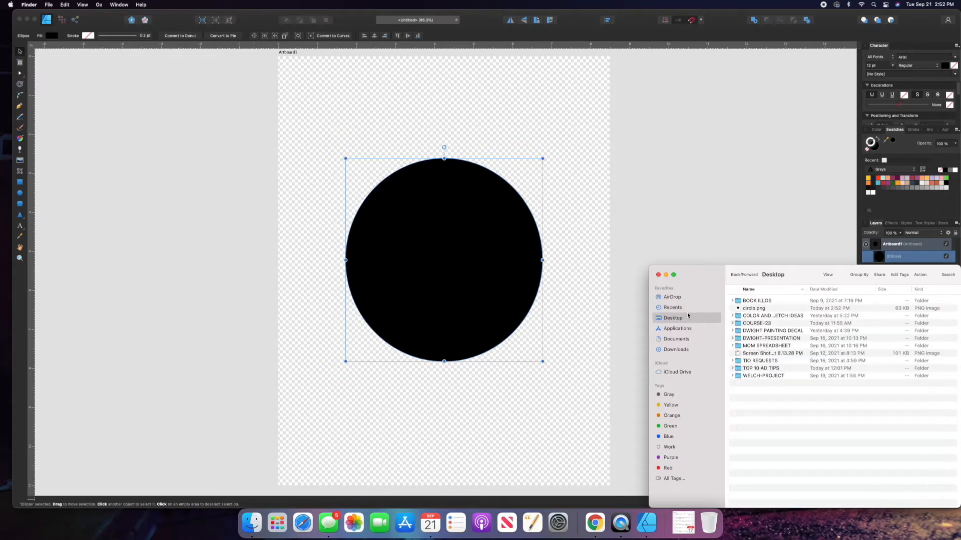
left_click(741, 308)
key("space")
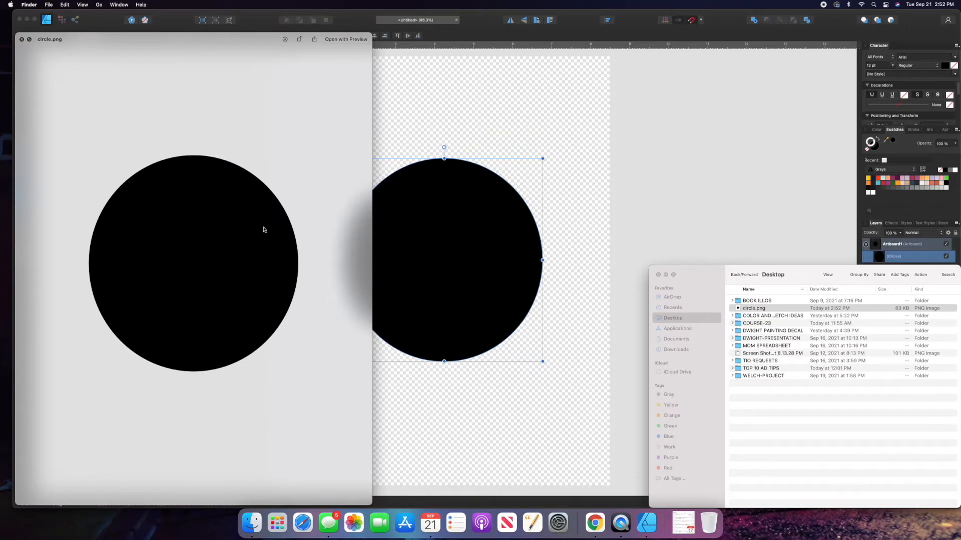
left_click_drag(171, 288, 193, 283)
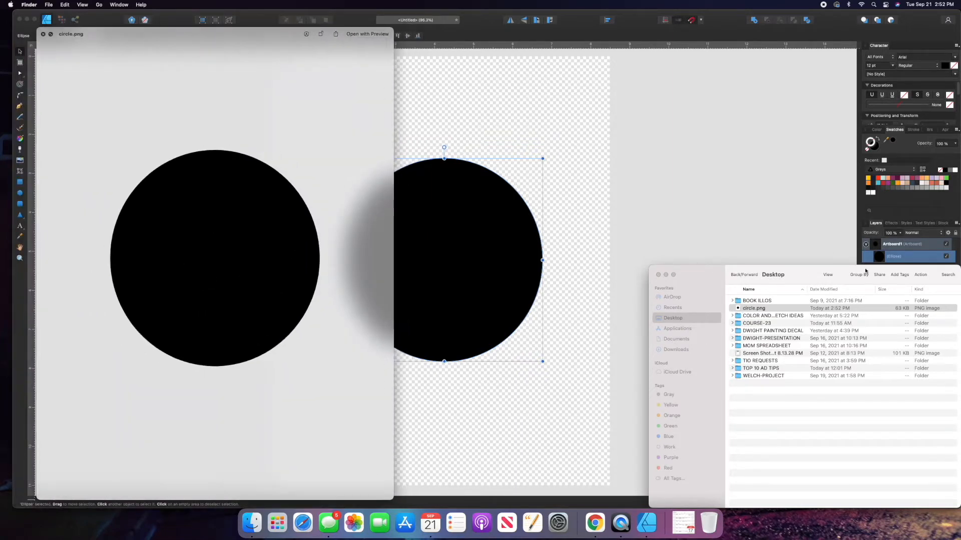
left_click(760, 307)
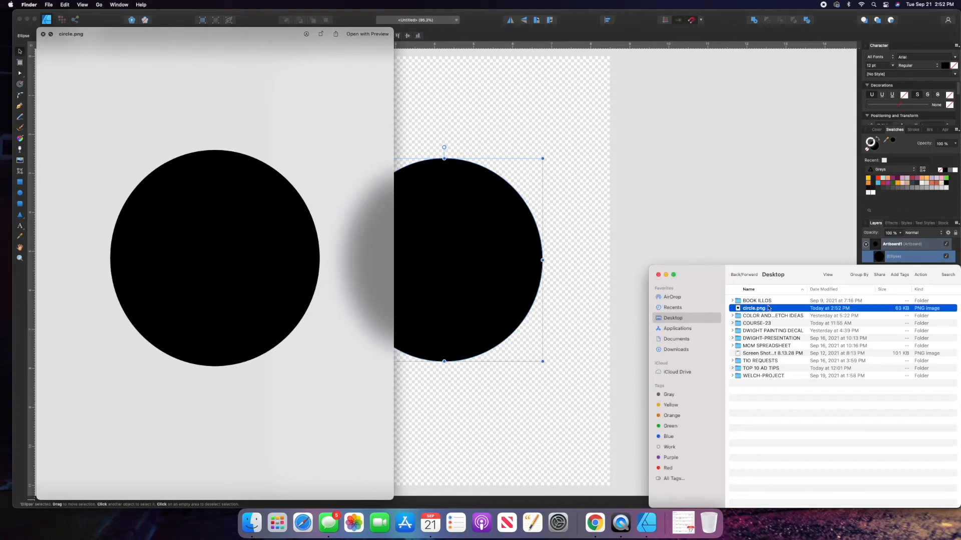
left_click(43, 34)
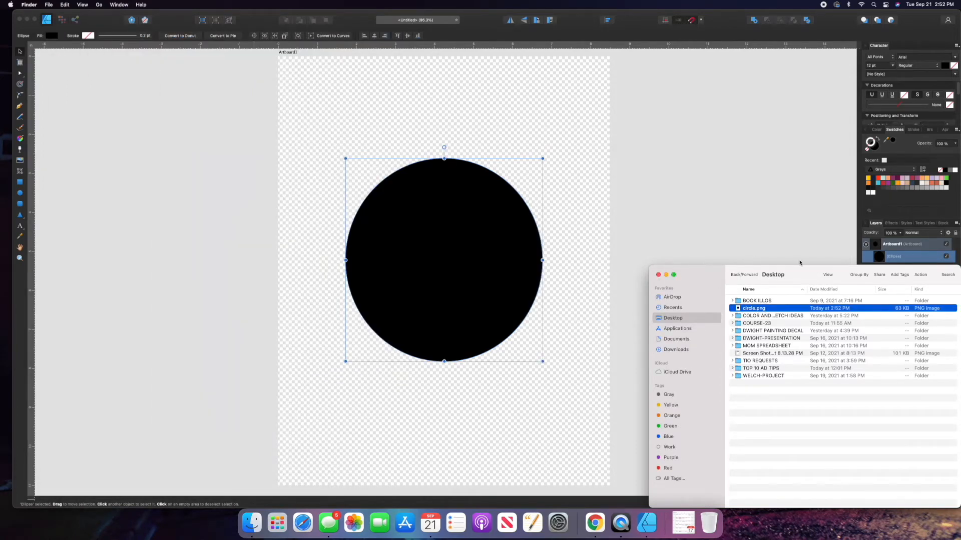
Switch back to Affinity Designer and place circle.png from the Desktop on the empty canvas beside the artboard
left_click(420, 272)
scroll(420, 272, "down", 3)
left_click(616, 283)
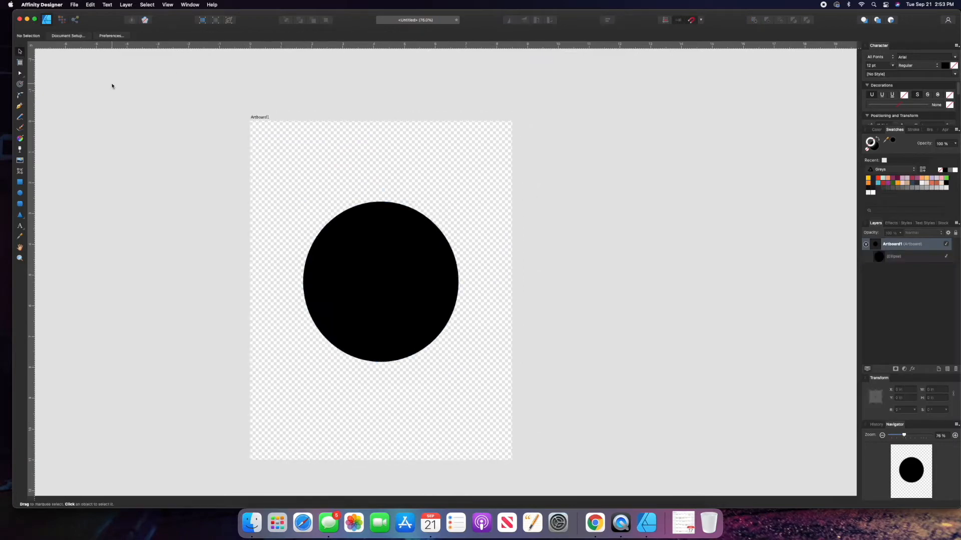
left_click(63, 3)
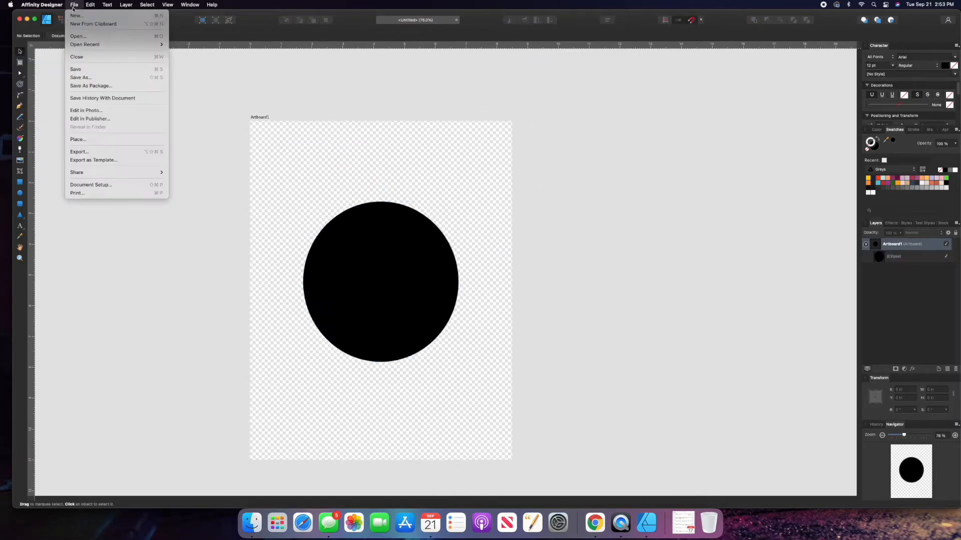
left_click(83, 139)
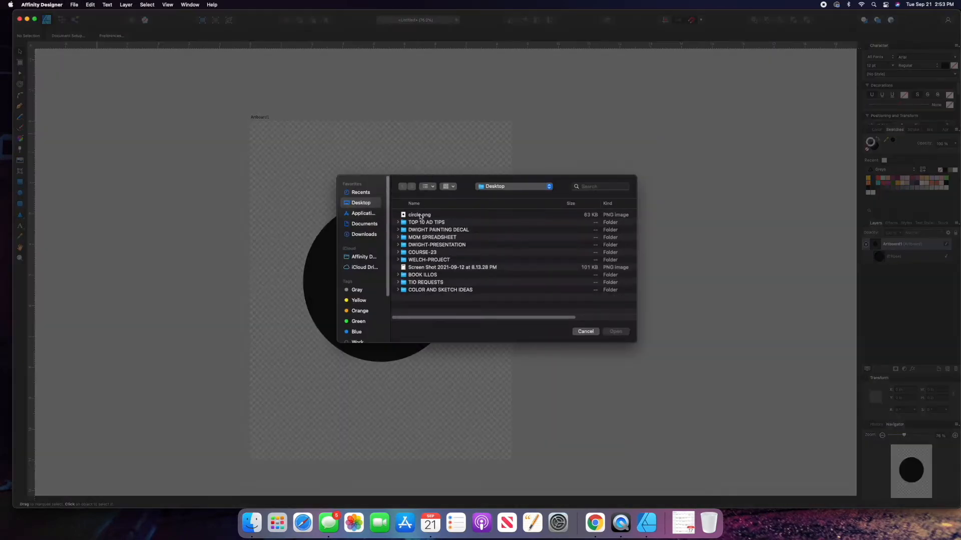
left_click(420, 215)
left_click(615, 331)
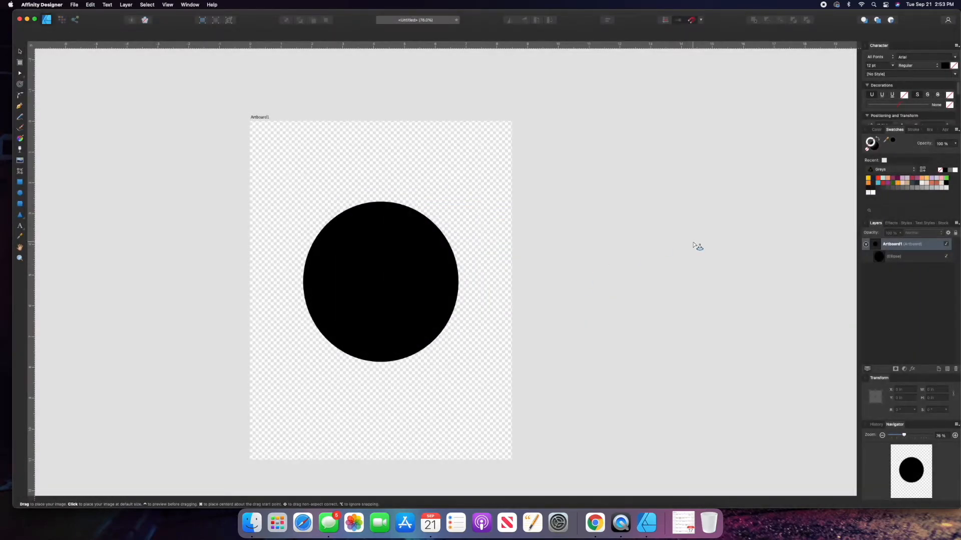
scroll(697, 251, "right", 5)
left_click(677, 253)
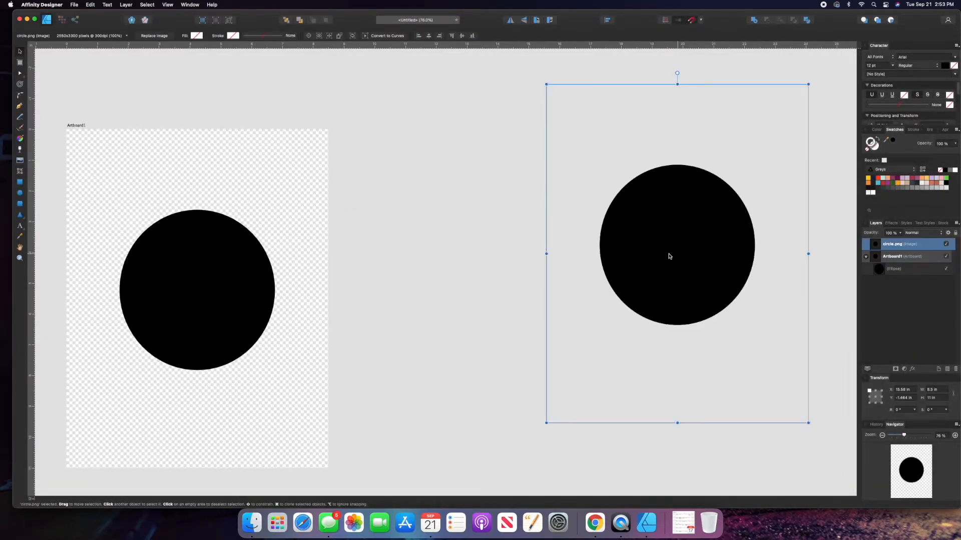
left_click_drag(677, 256, 597, 306)
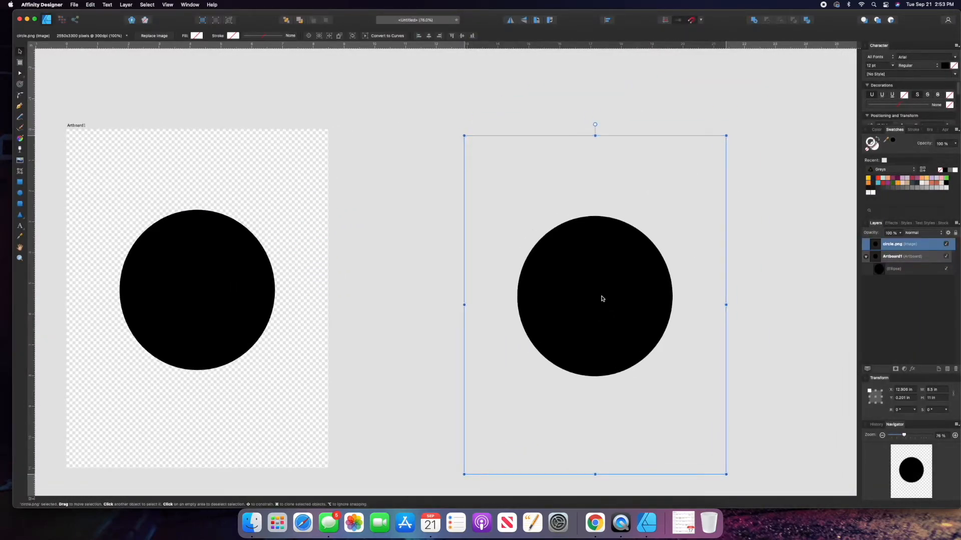
left_click(453, 287)
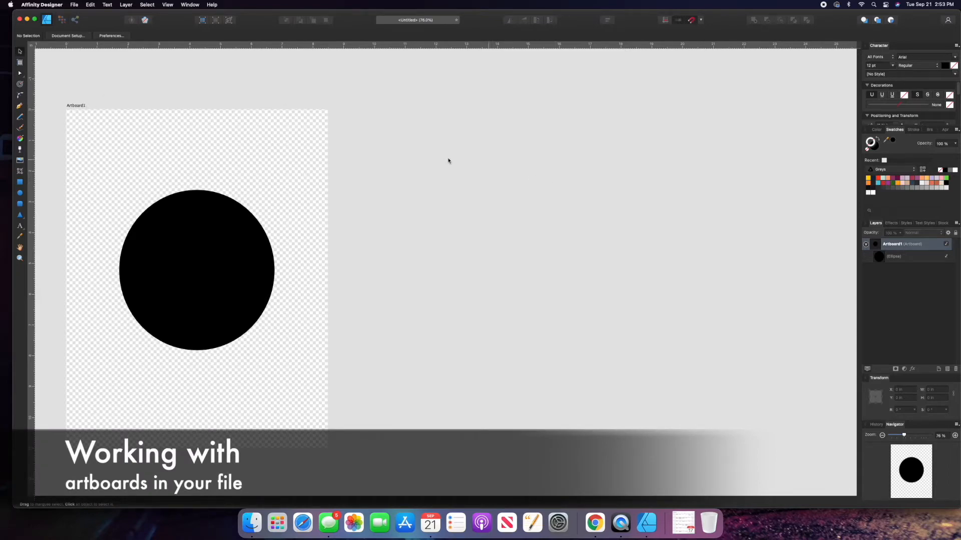
Duplicate the artboard with its ellipse and place the copy beside the original, at about X 10.27 in and Y 0 in
scroll(350, 230, "down", 5)
scroll(347, 227, "right", 2)
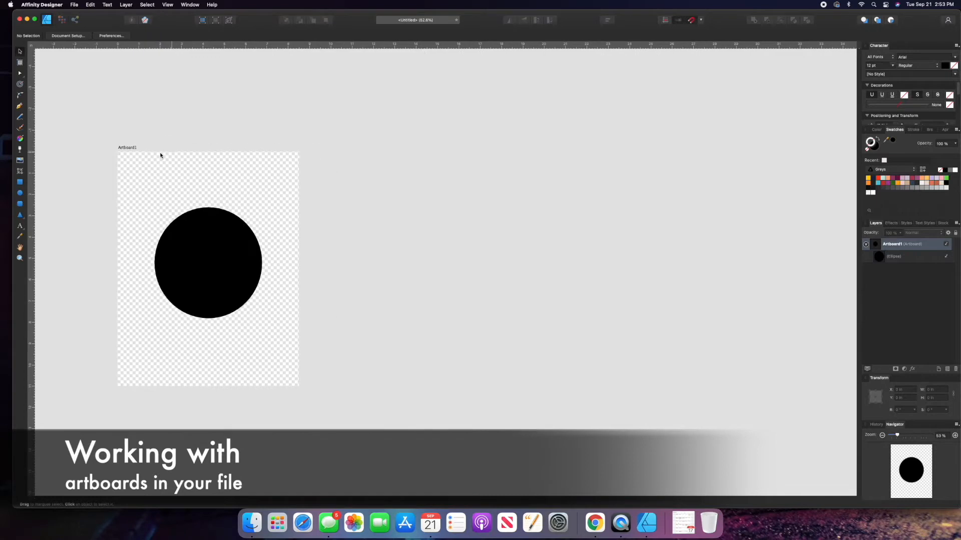
left_click(122, 148)
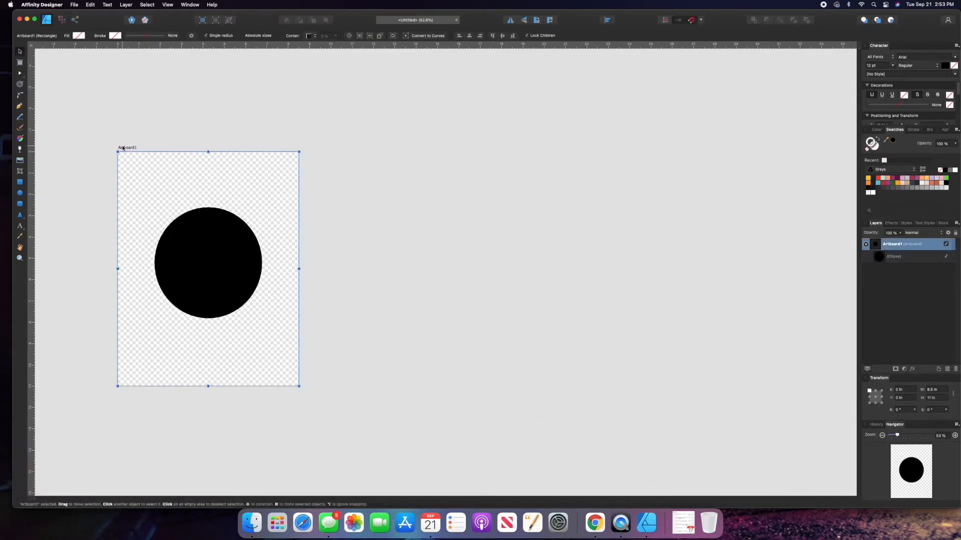
key("super+j")
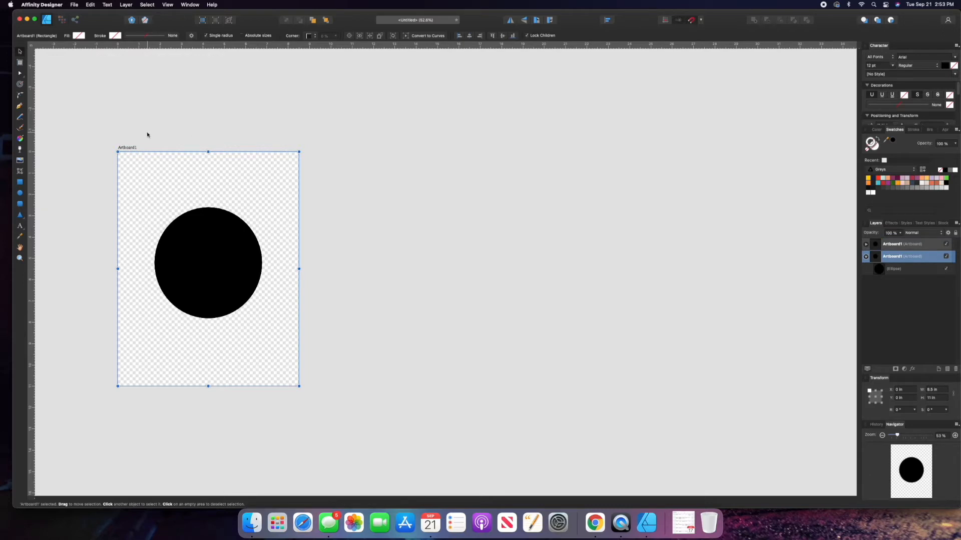
left_click(90, 4)
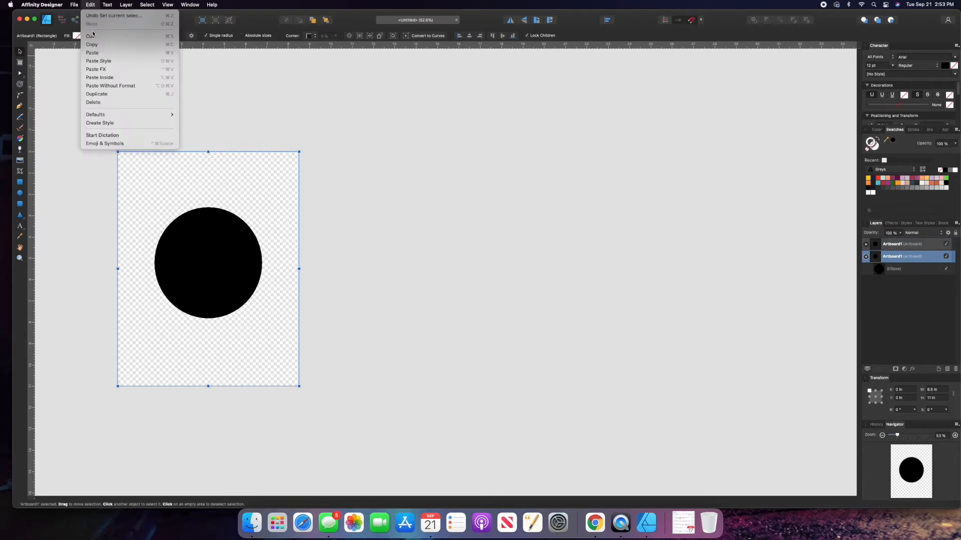
left_click(324, 207)
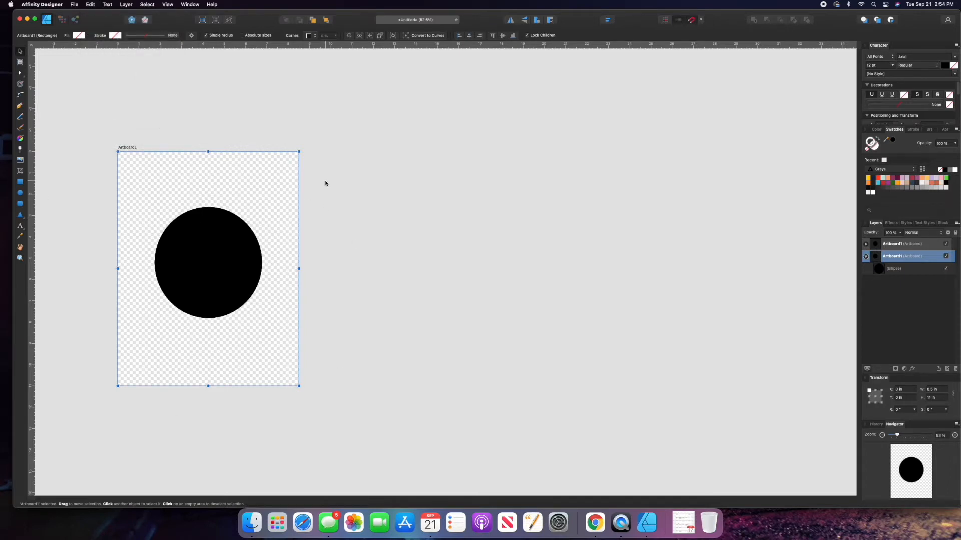
left_click_drag(268, 174, 480, 148)
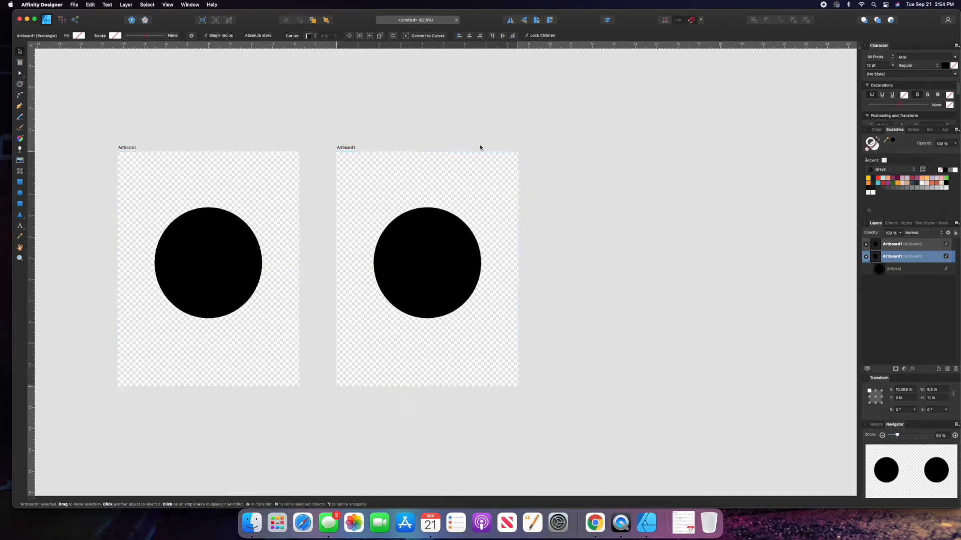
Select the ellipse on the duplicated artboard
left_click(631, 235)
left_click(440, 284)
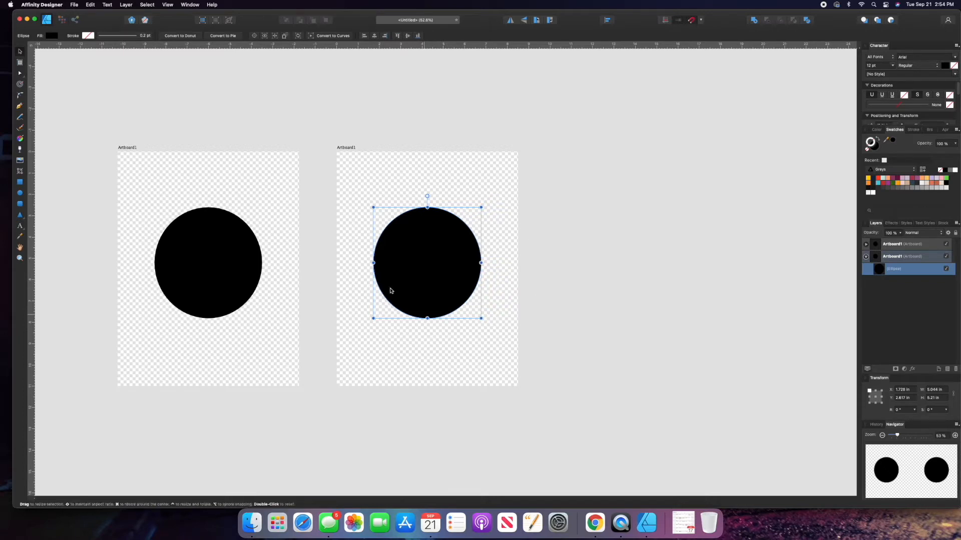
scroll(516, 286, "down", 3)
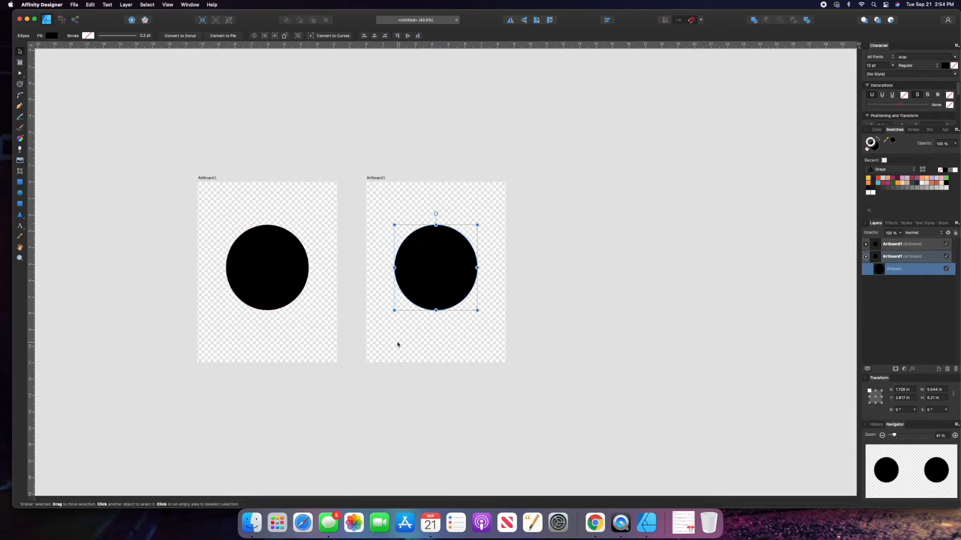
Collapse the second artboard's layers, expand the first artboard's layers and select its ellipse
scroll(223, 150, "down", 1)
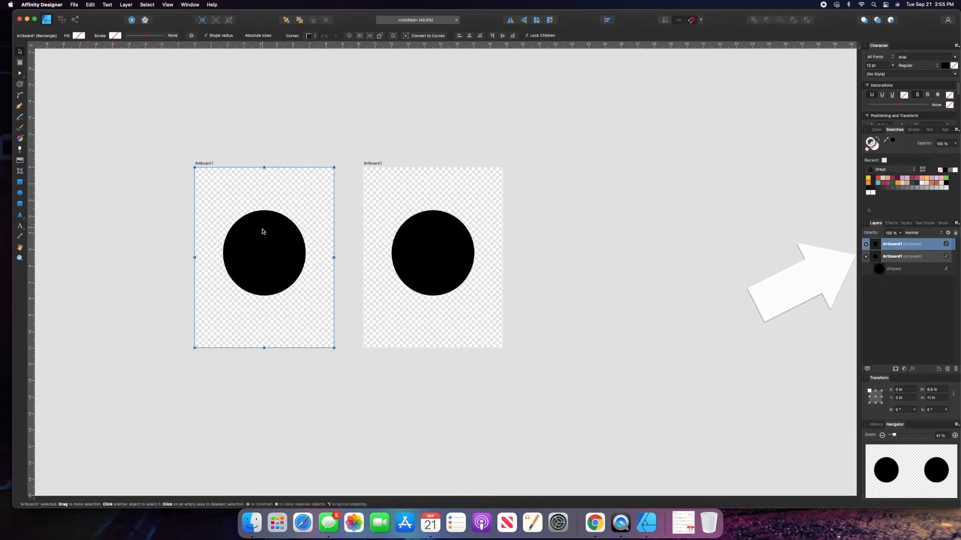
left_click(866, 245)
left_click(866, 245)
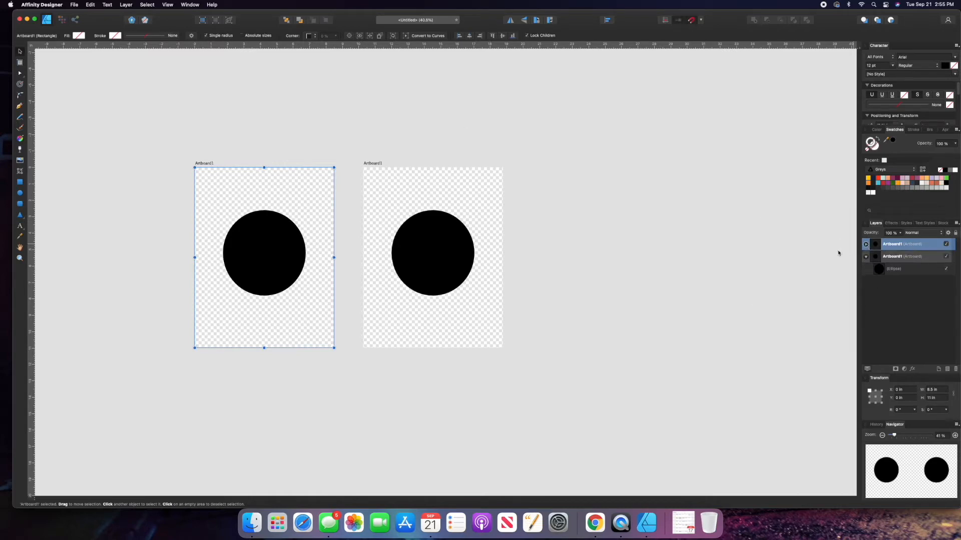
left_click(865, 258)
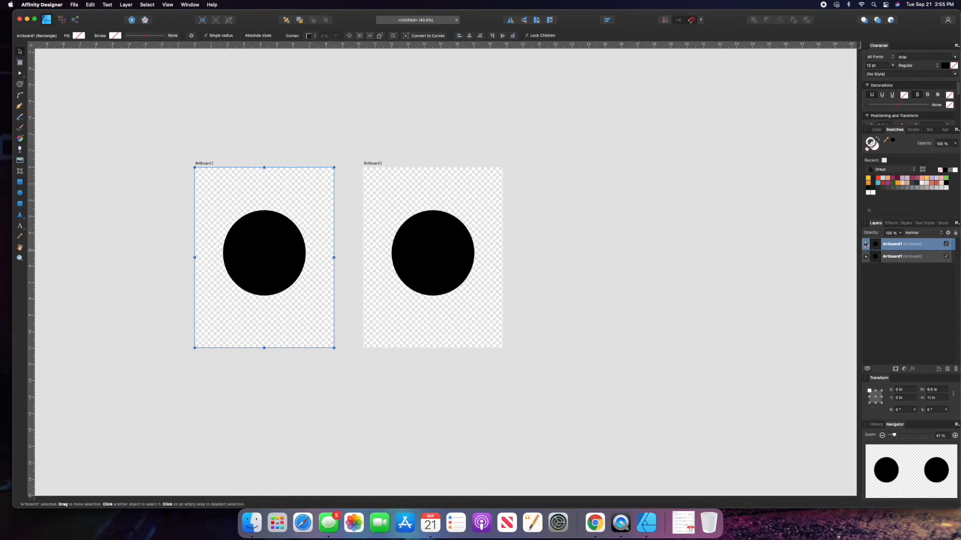
left_click(866, 245)
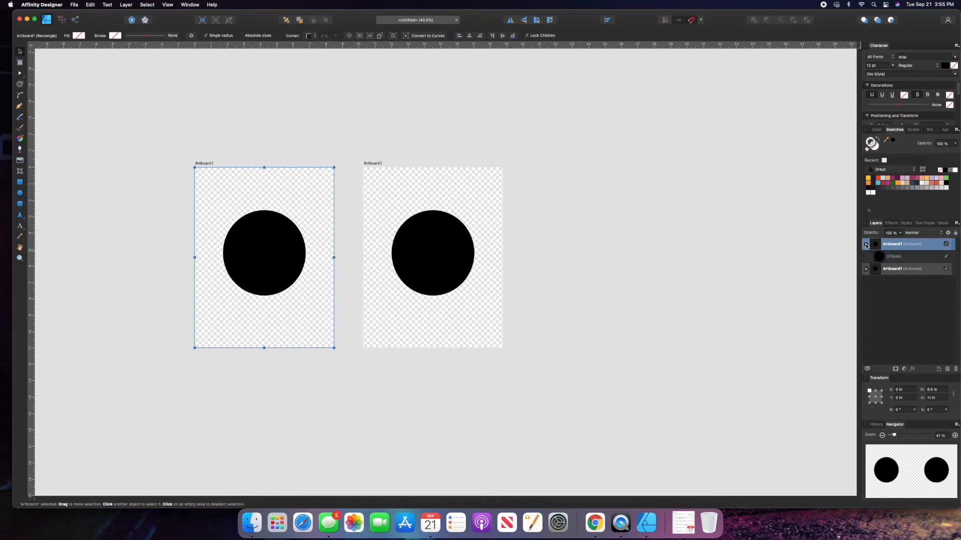
left_click(901, 260)
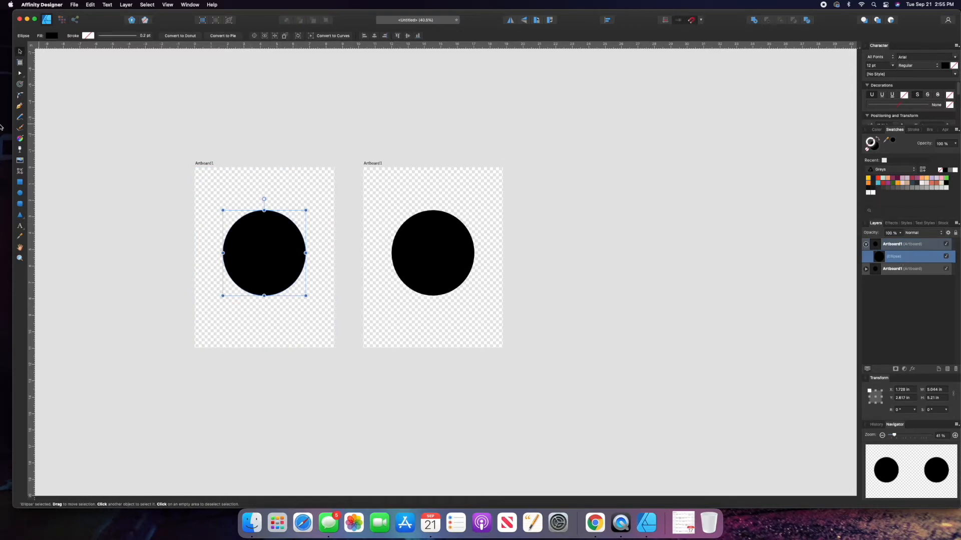
Draw a rounded rectangle about 3.23 × 2.47 in above the circle on the first artboard, and collapse that artboard's layers
left_click(20, 203)
left_click_drag(206, 175, 258, 215)
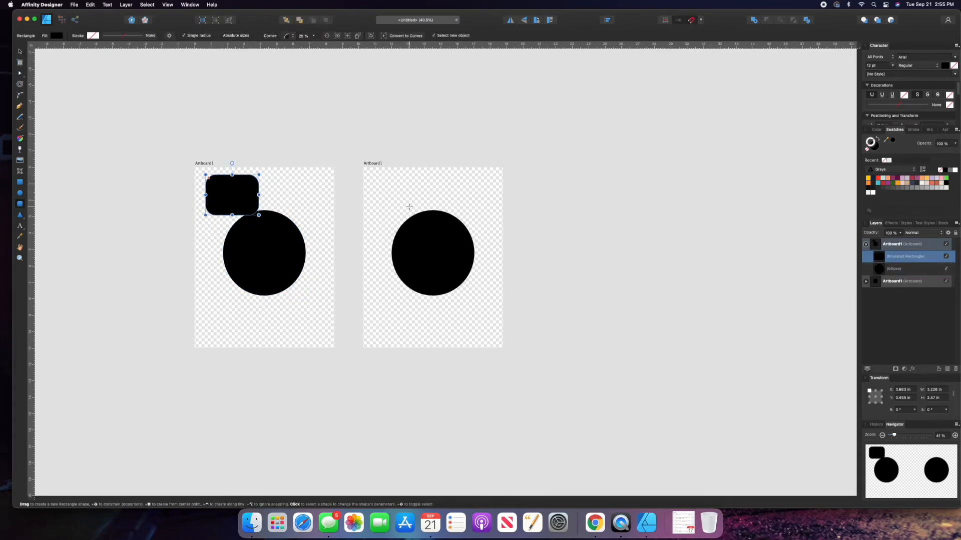
left_click(866, 245)
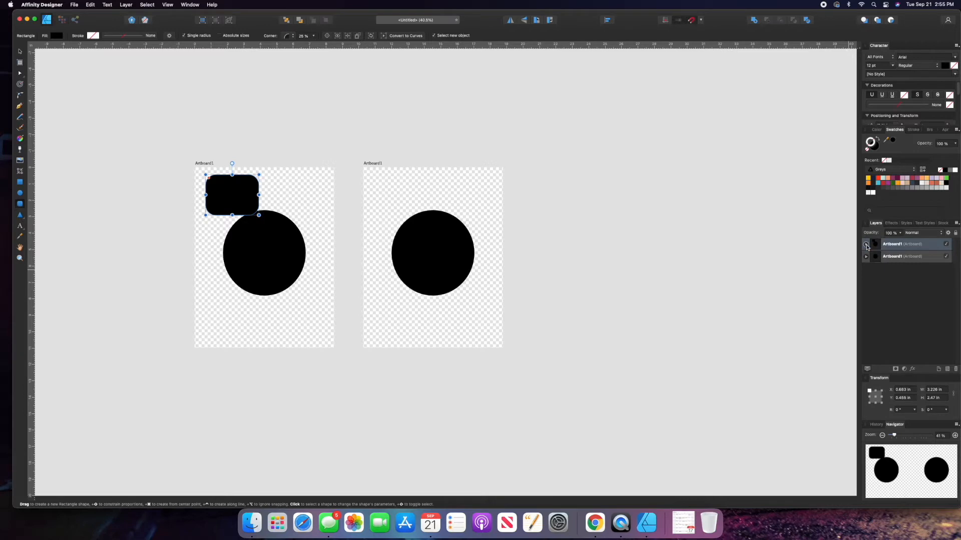
Rename the first artboard as Page one
left_click(889, 246)
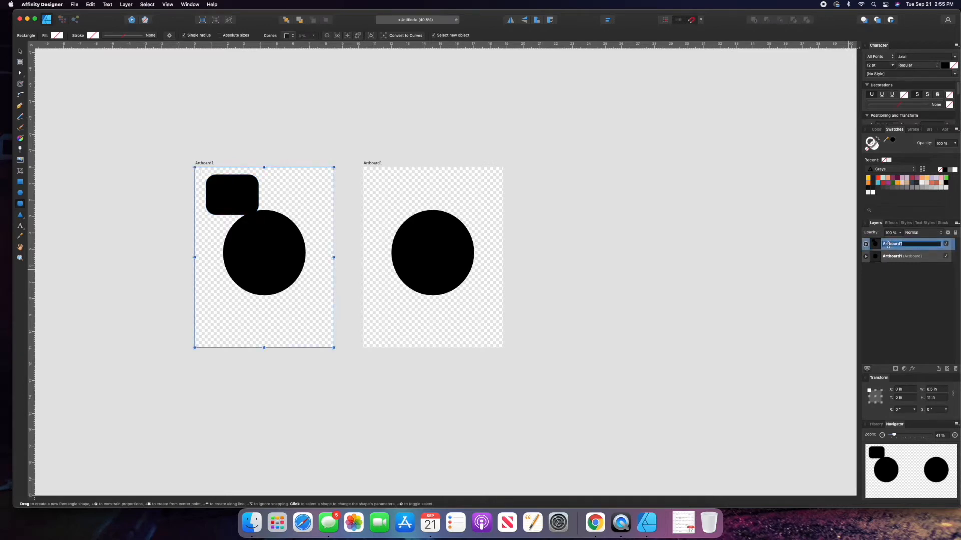
left_click(901, 258)
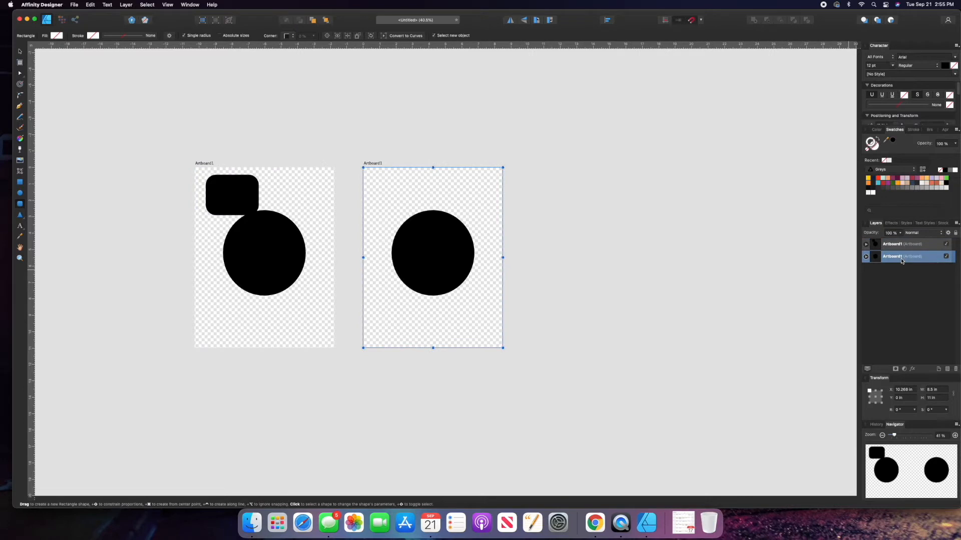
left_click(900, 248)
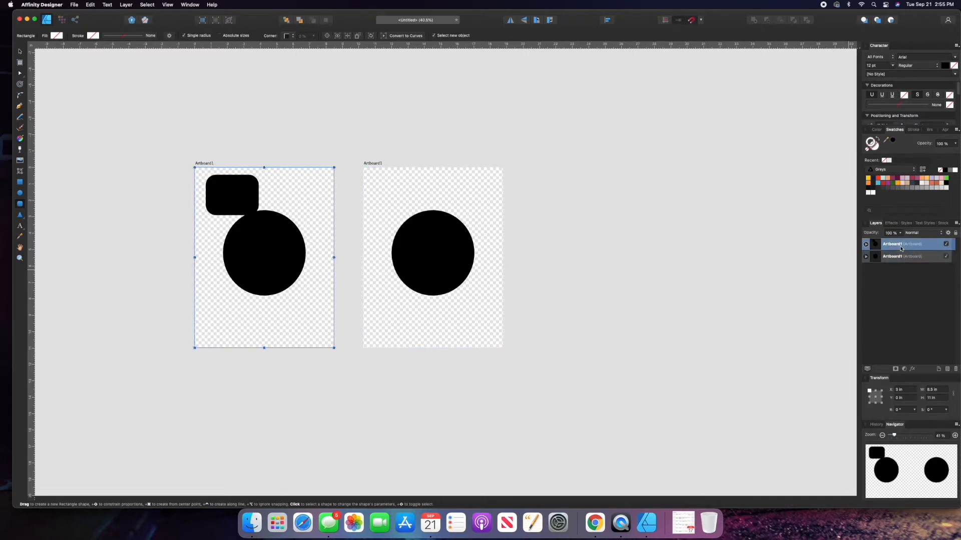
double_click(899, 245)
type("Page one")
Rename the second artboard as Page two
left_click(897, 259)
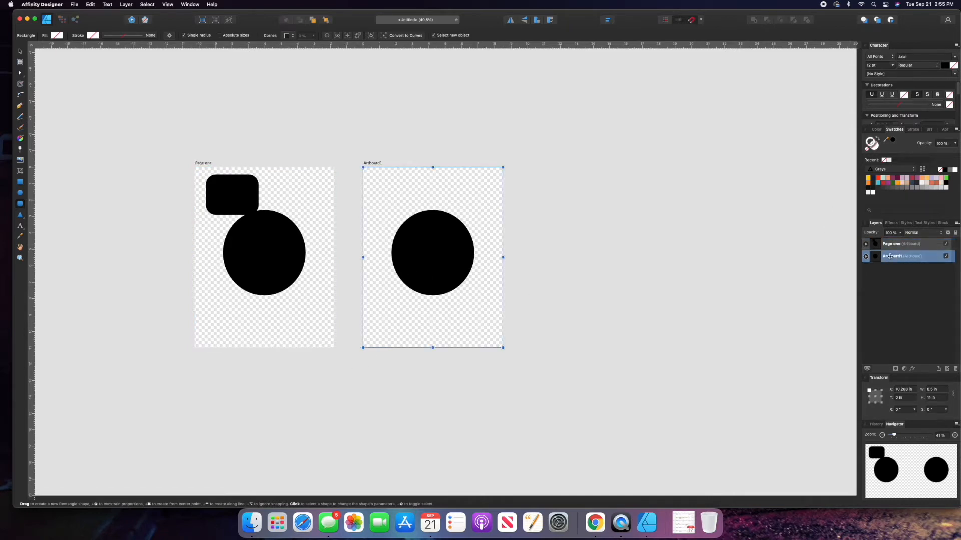
double_click(891, 256)
type("Page two")
key("Return")
Switch to the Pixel Persona, activate the Paint Brush tool and choose a brush from the Inks category
left_click(64, 22)
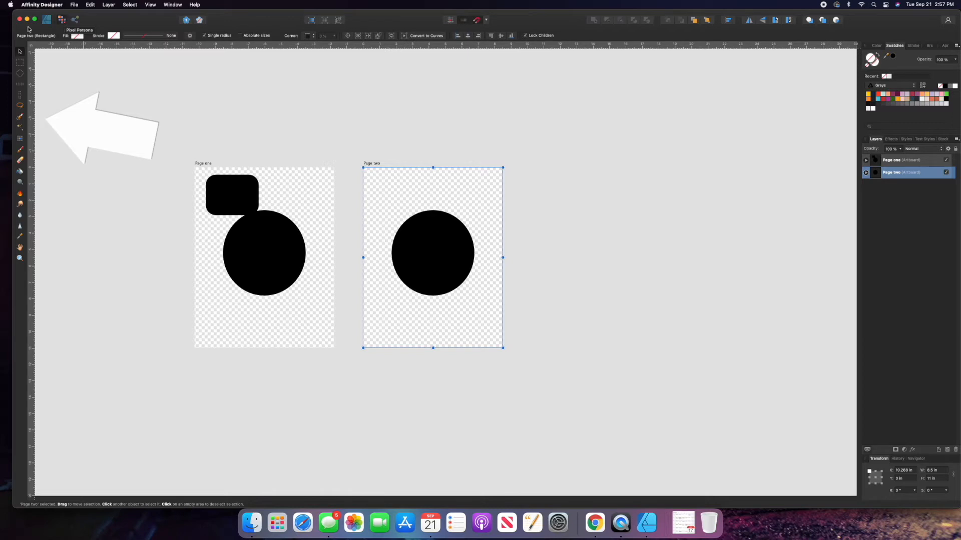
left_click(20, 121)
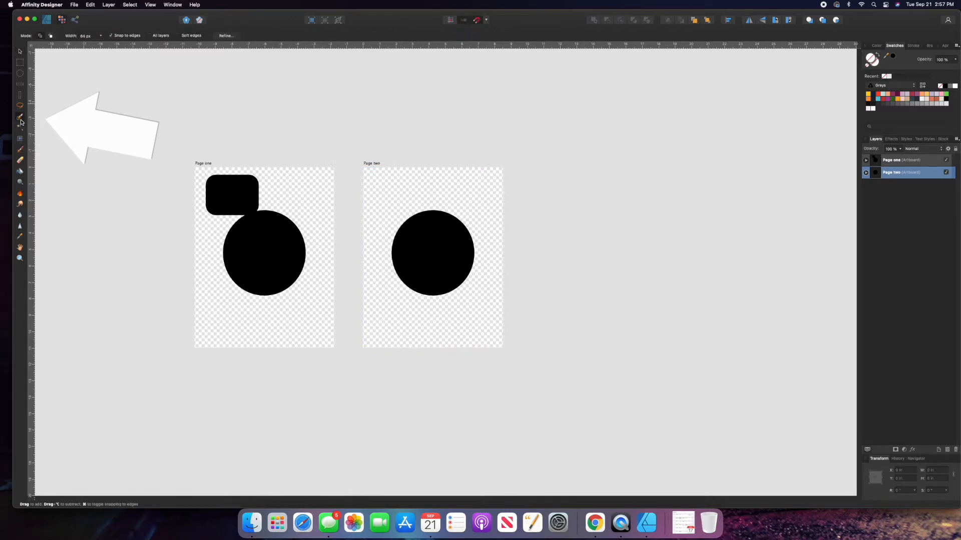
left_click(21, 151)
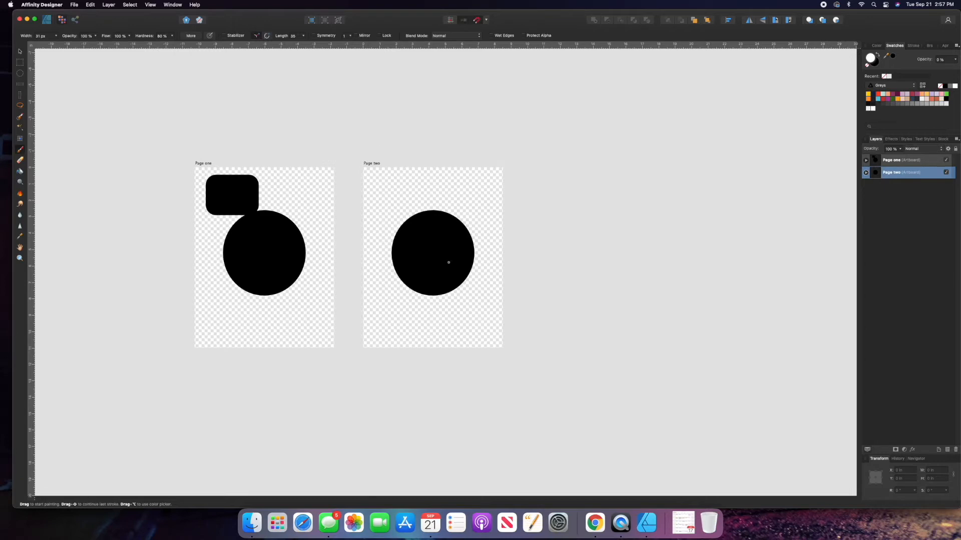
scroll(436, 226, "up", 2)
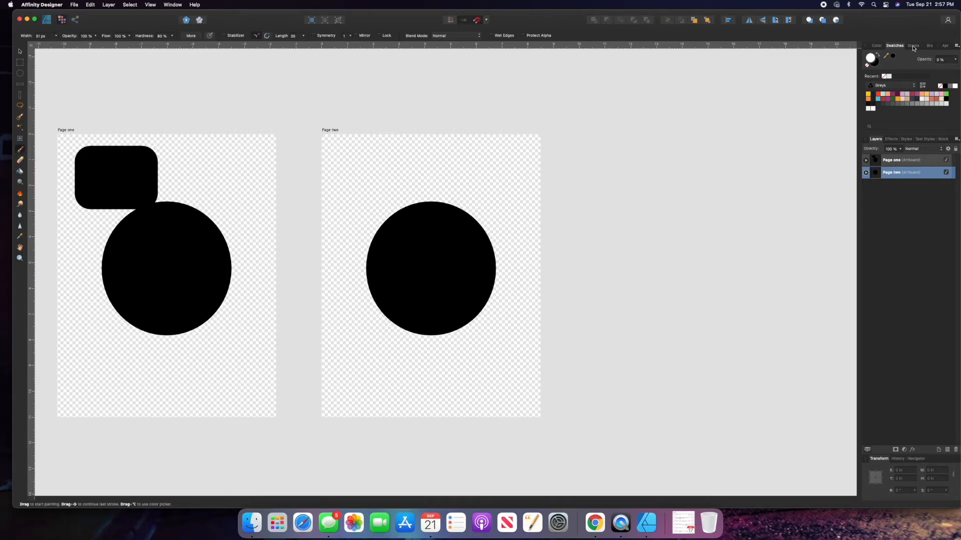
left_click(929, 46)
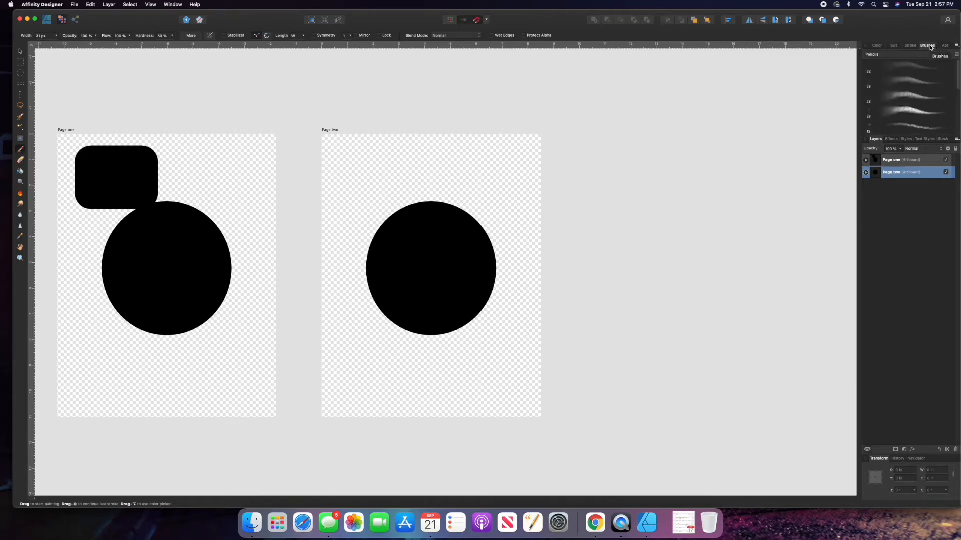
left_click(901, 54)
scroll(895, 66, "up", 3)
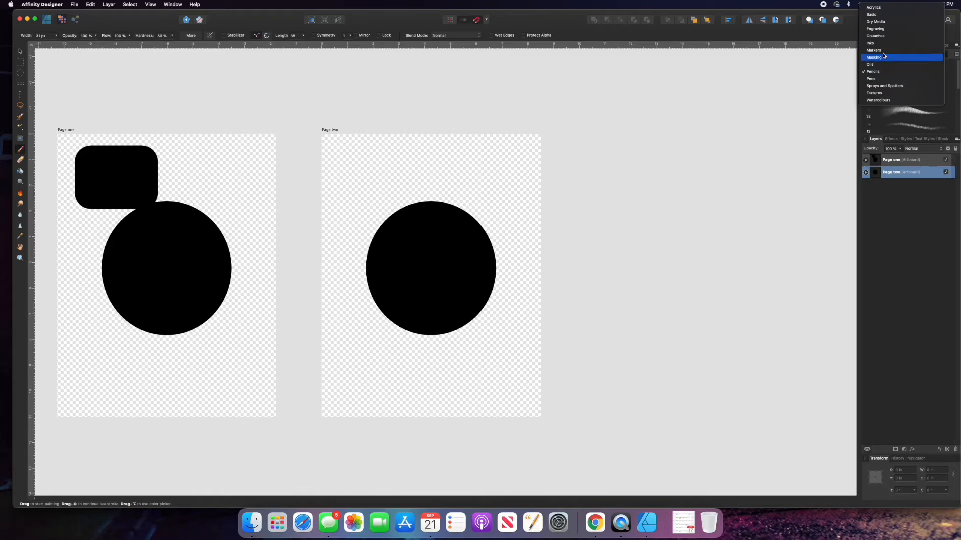
Add a new pixel layer on Page two and paint a black zigzag stroke above the circle
left_click(102, 4)
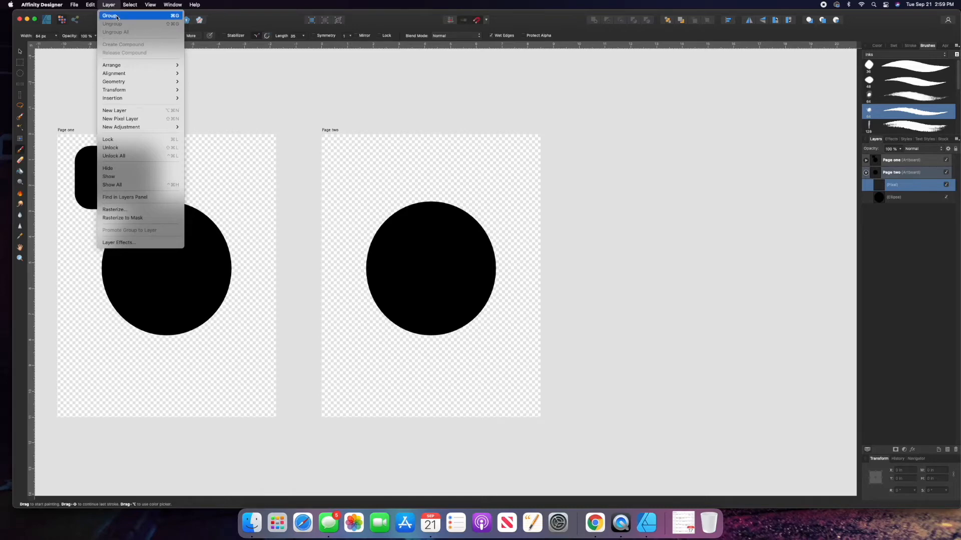
left_click(122, 119)
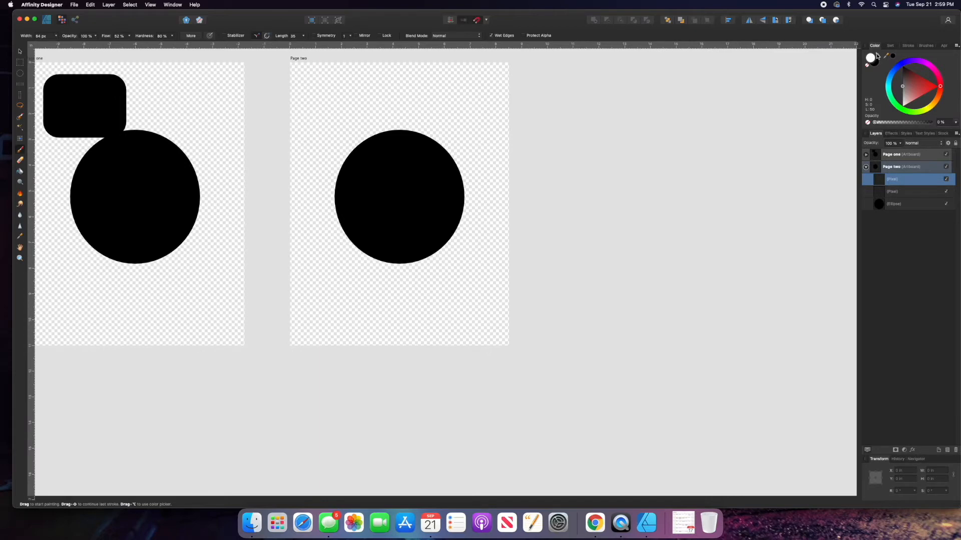
scroll(375, 193, "up", 5)
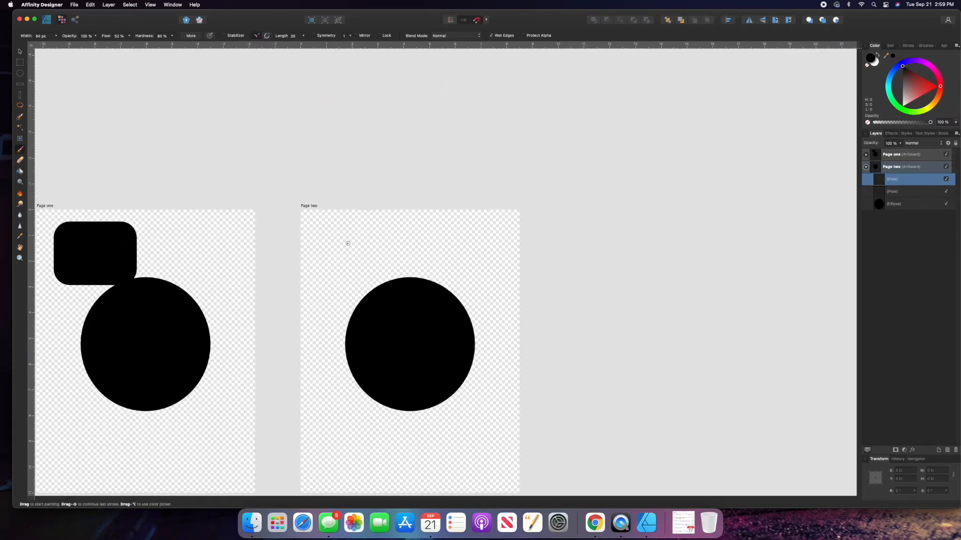
mouse_move(347, 242)
left_mouse_down()
mouse_move(383, 246)
mouse_move(441, 225)
mouse_move(410, 264)
mouse_move(481, 253)
left_mouse_up()
scroll(481, 252, "up", 3)
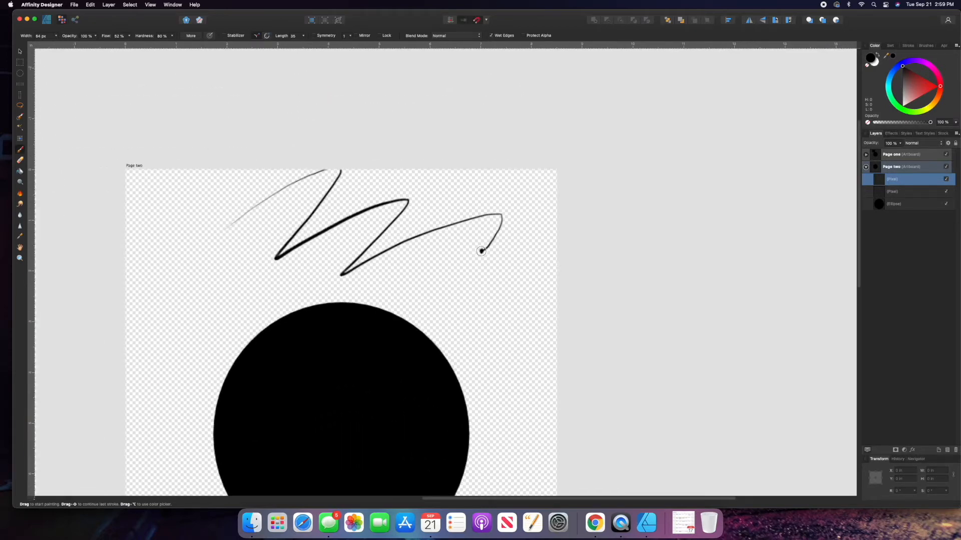
Undo the zigzag stroke, try another wavy stroke above the circle and undo it as well
key("super+z")
mouse_move(189, 255)
left_mouse_down()
mouse_move(387, 236)
mouse_move(417, 259)
mouse_move(488, 258)
left_mouse_up()
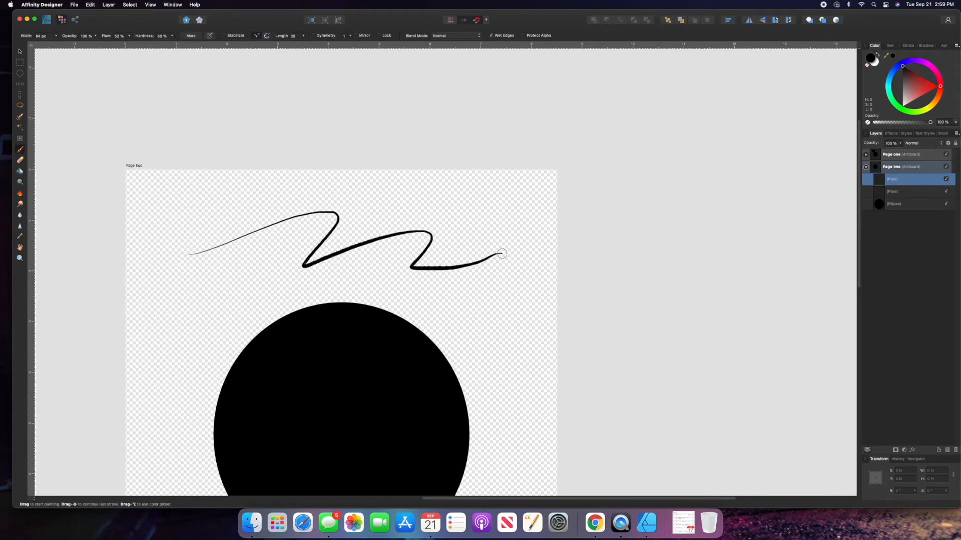
key("super+z")
Try a brush dab on Page two beside the circle and dismiss the Assistant notification
scroll(200, 260, "right", 2)
left_click(119, 272)
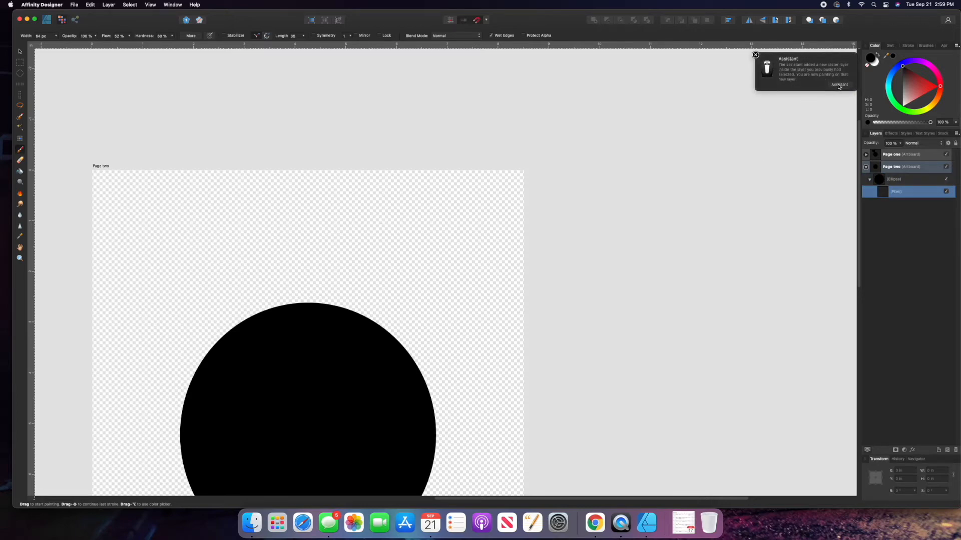
left_click(755, 55)
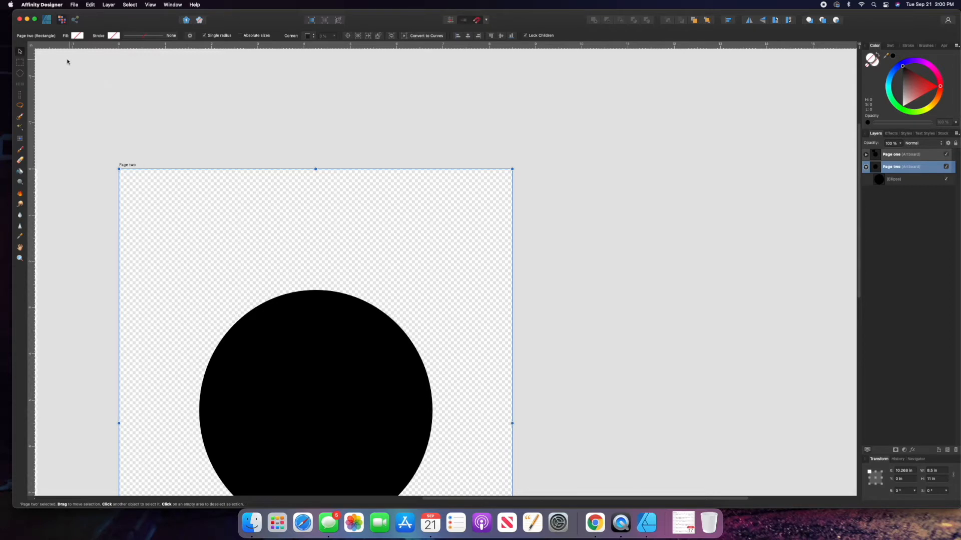
Switch to the Export Persona to examine the artboard slices and select the ellipse on Page two
scroll(29, 151, "down", 3)
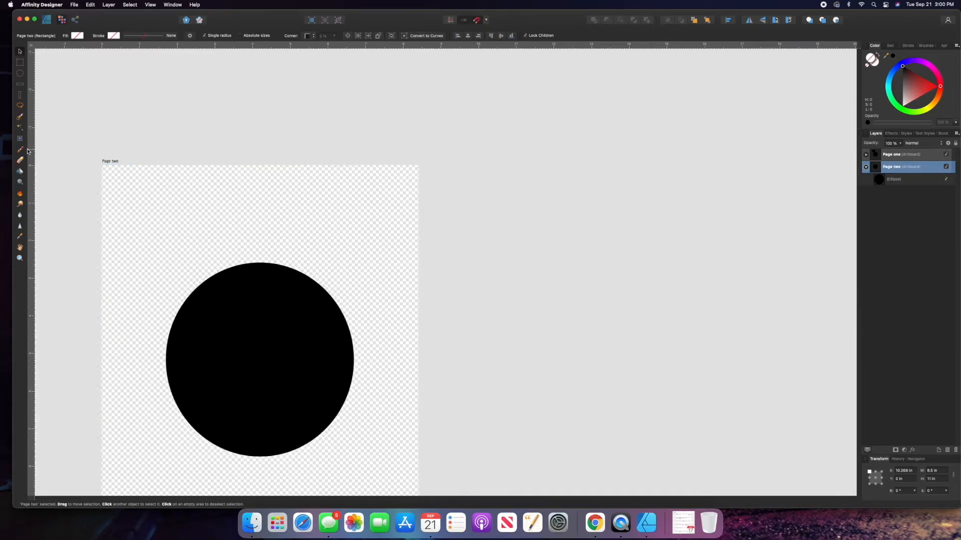
left_click(75, 20)
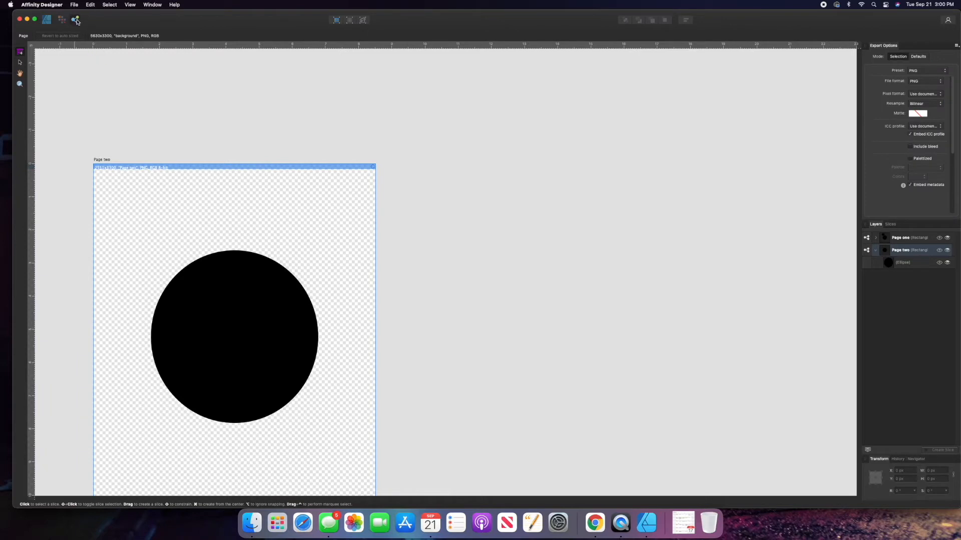
scroll(184, 116, "down", 2)
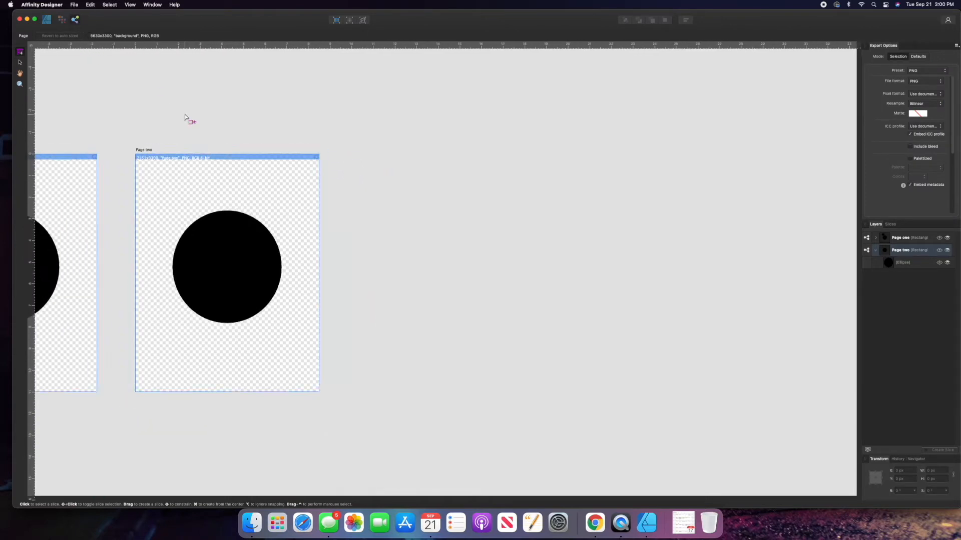
scroll(197, 212, "up", 2)
left_click(249, 289)
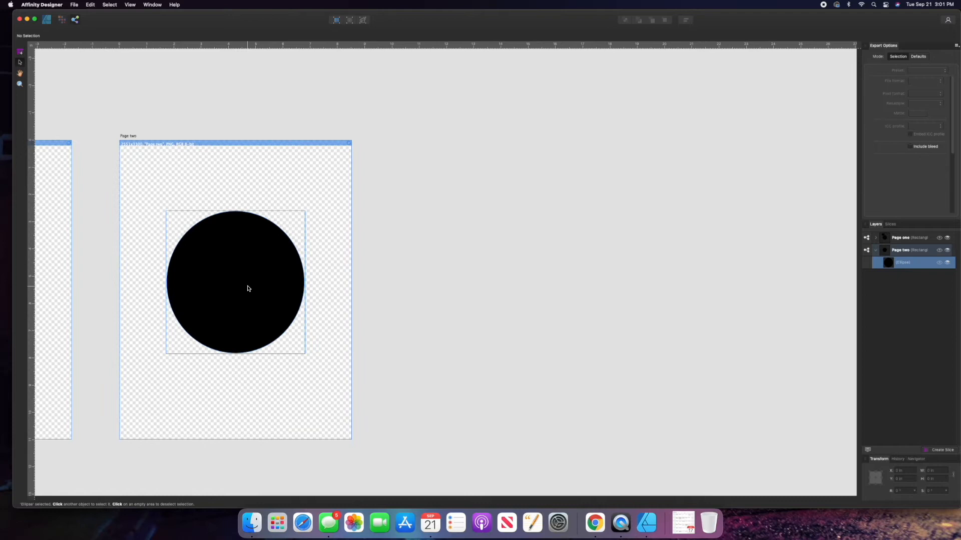
Return to the Designer Persona and shrink the Page two ellipse to about 1.46 × 1.51 in, undoing the stray rounded rectangle
left_click(46, 19)
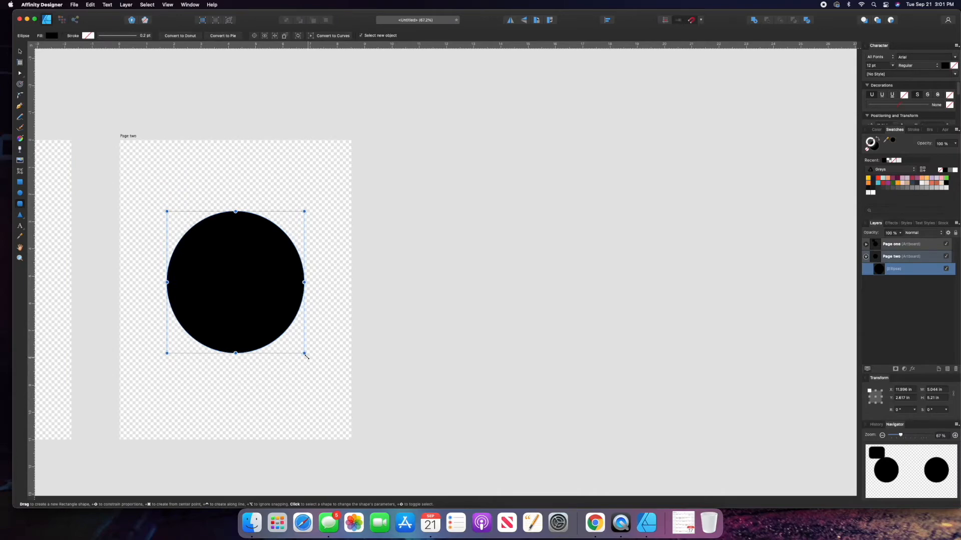
mouse_move(304, 354)
left_mouse_down()
mouse_move(206, 252)
mouse_move(180, 209)
mouse_move(166, 210)
left_mouse_up()
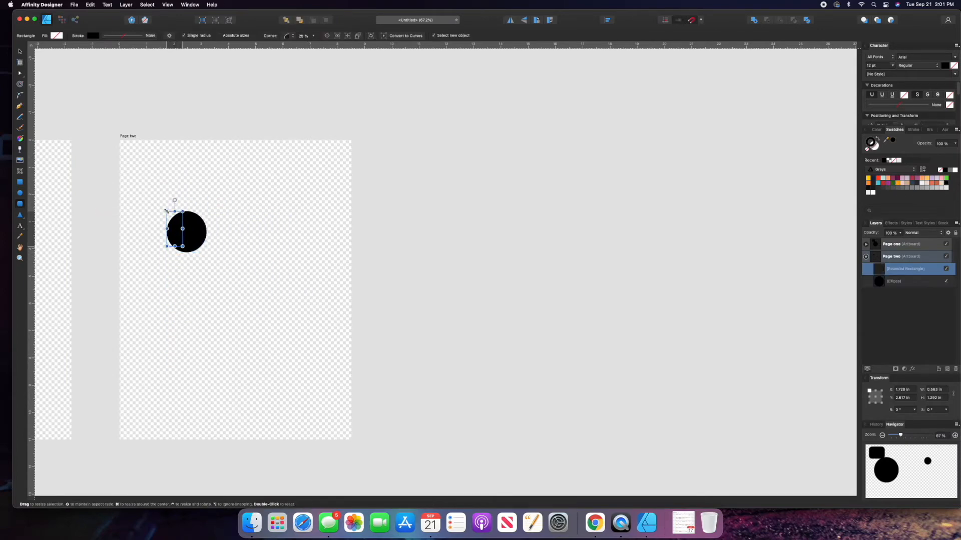
key("super+z")
Move the small ellipse to Page two's upper-left corner and place a duplicate beside it, at about X 2.36 in and Y 0.66 in
left_click(20, 51)
left_click_drag(189, 241, 209, 188)
key("super+j")
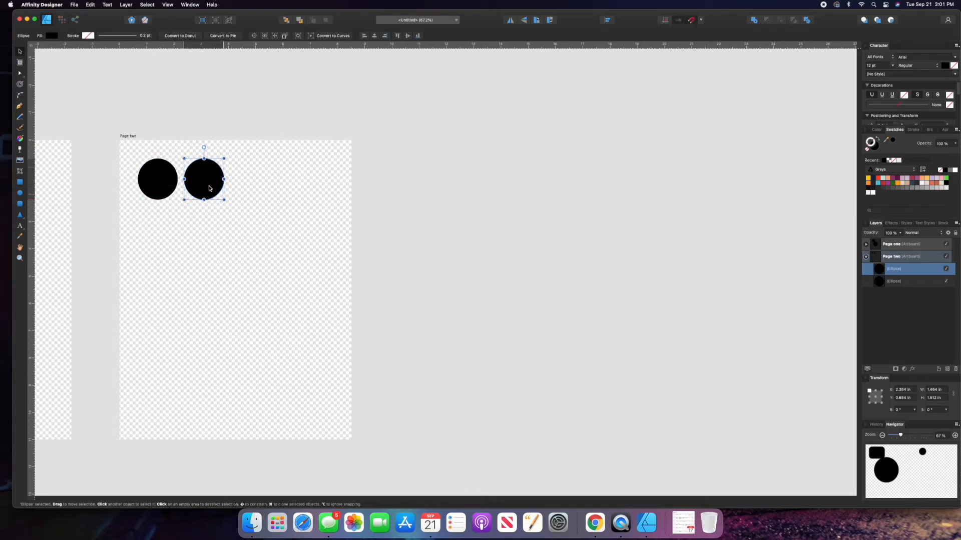
Draw a black-filled rectangle about 1.58 × 1.42 in and place it beside the second circle, at about X 4.09 in and Y 0.77 in
left_click(17, 185)
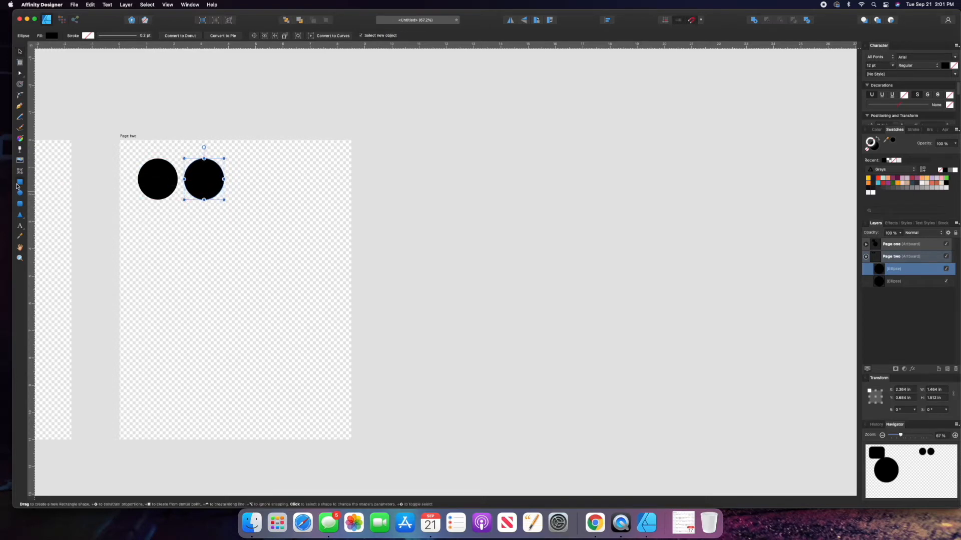
left_click_drag(240, 166, 285, 205)
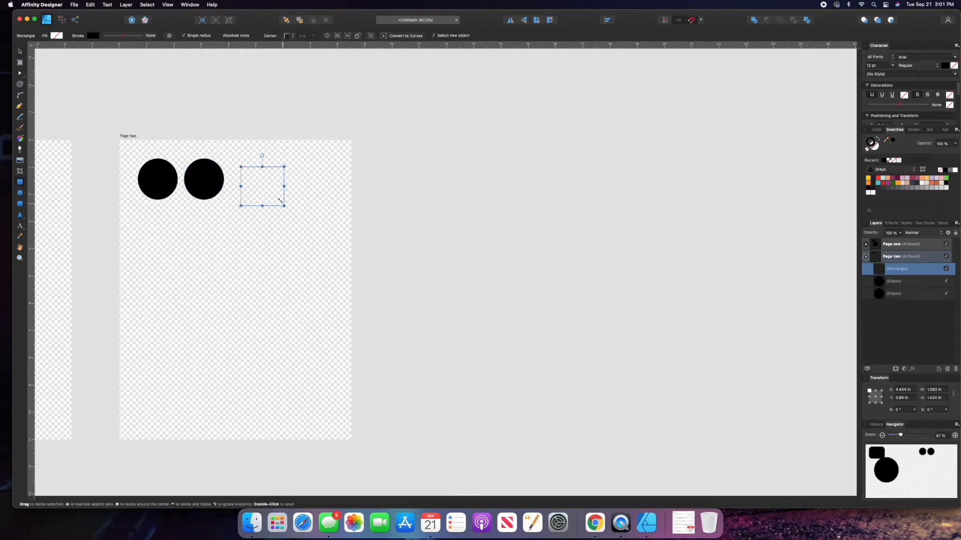
left_click(880, 140)
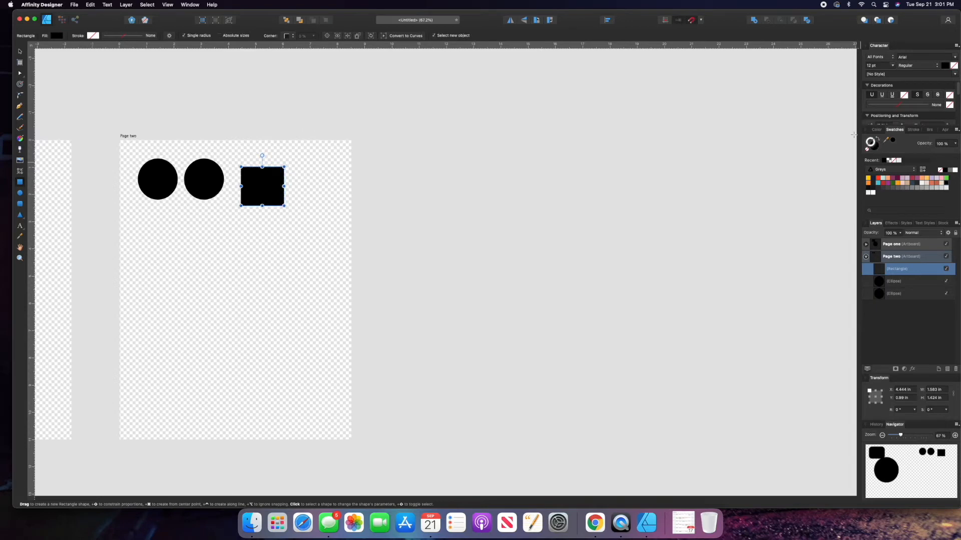
left_click(20, 52)
left_click_drag(265, 194, 257, 188)
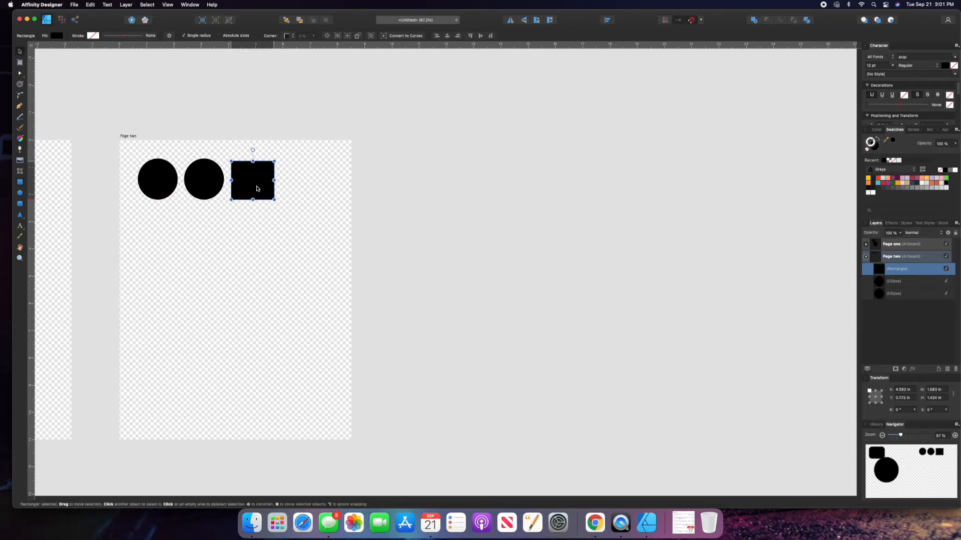
Place a duplicate of the square under Page two's first circle and draw a black triangle about 1.73 × 1.42 in beside it
key("super+j")
left_click_drag(263, 194, 172, 246)
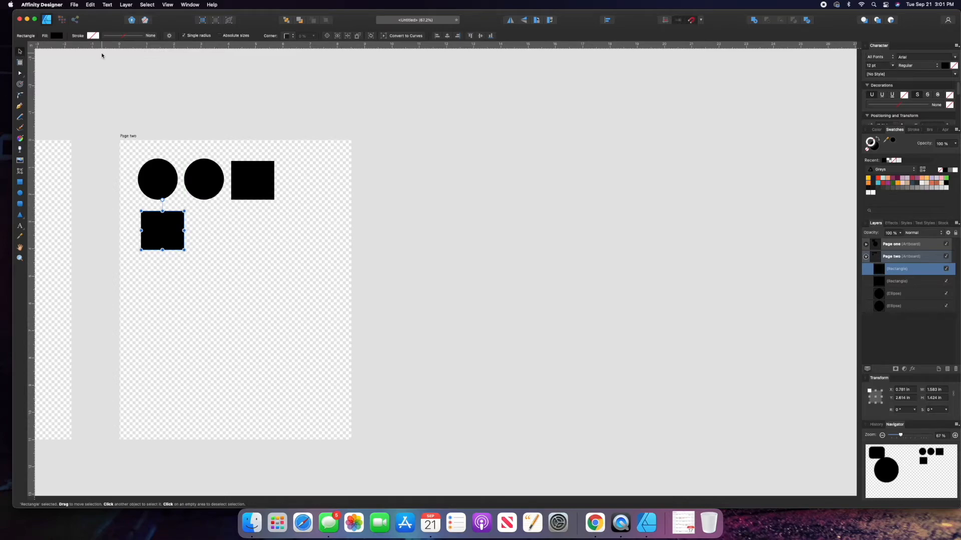
left_click(20, 215)
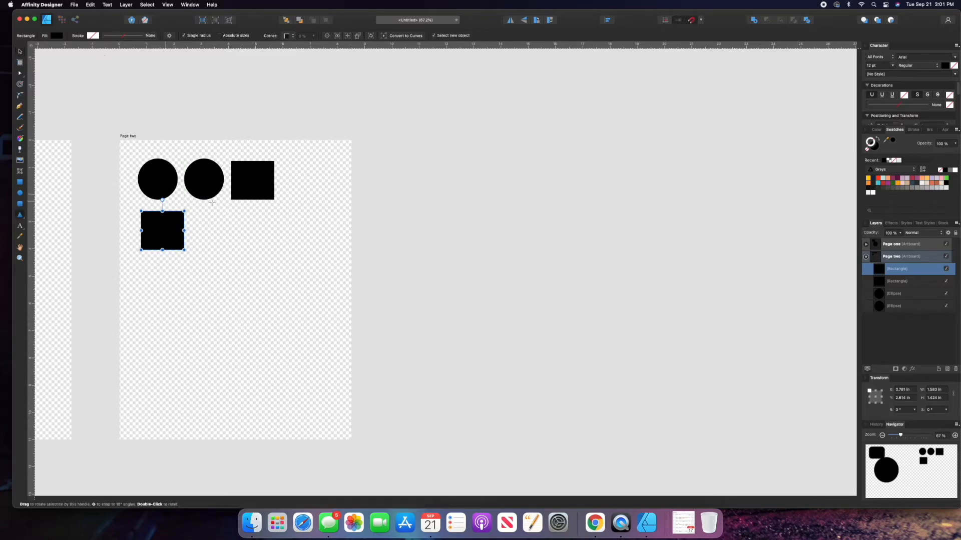
left_click_drag(194, 211, 240, 251)
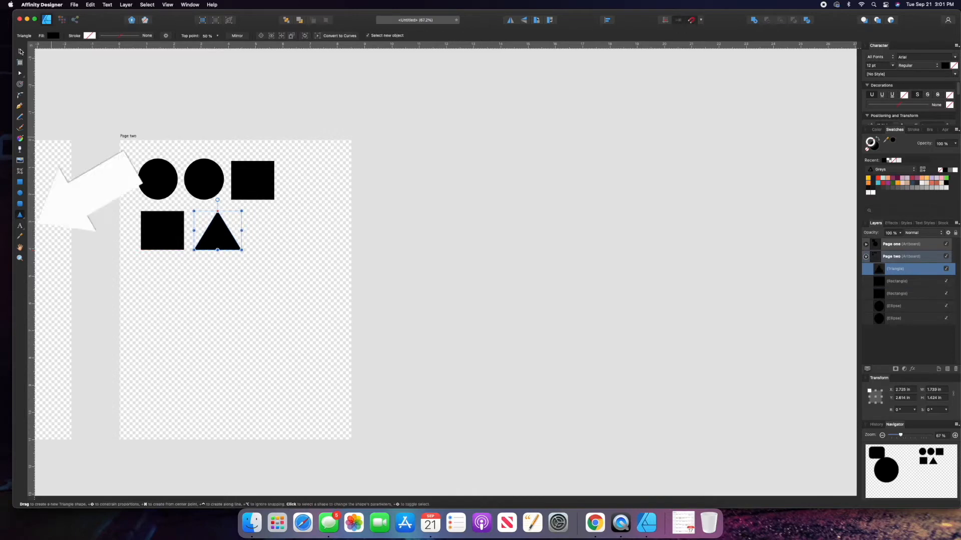
left_click(20, 51)
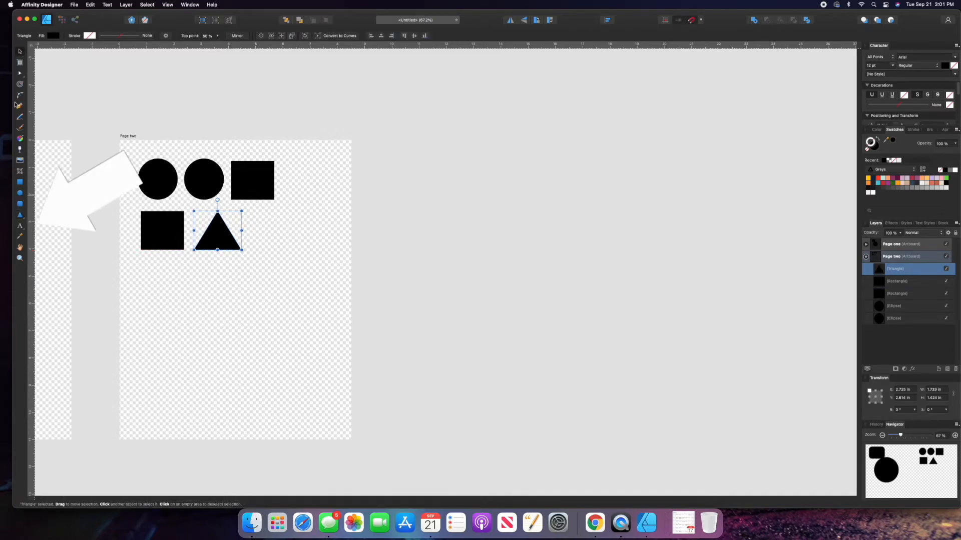
Draw a donut about 1.40 in across beside the triangle, at about X 5.13 in and Y 2.83 in
left_click(21, 184)
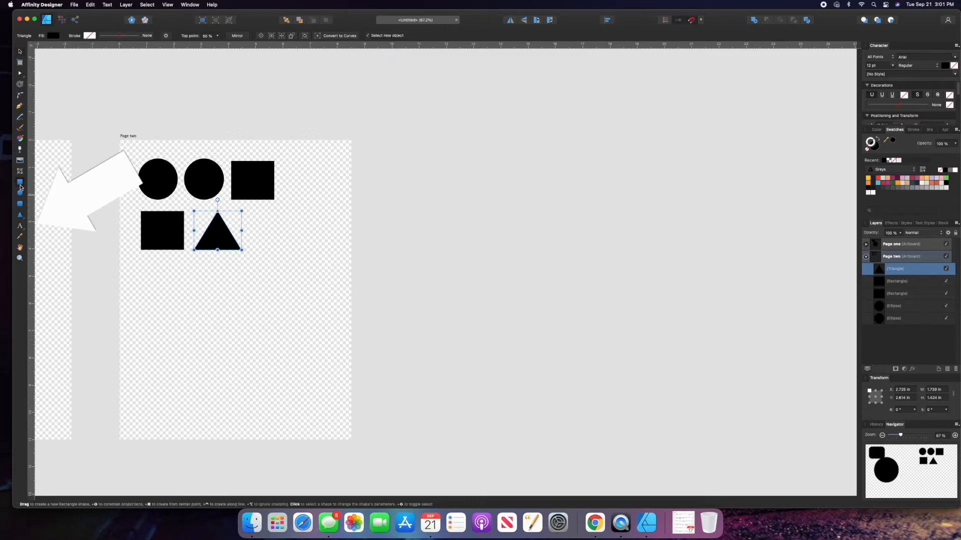
left_click(21, 216)
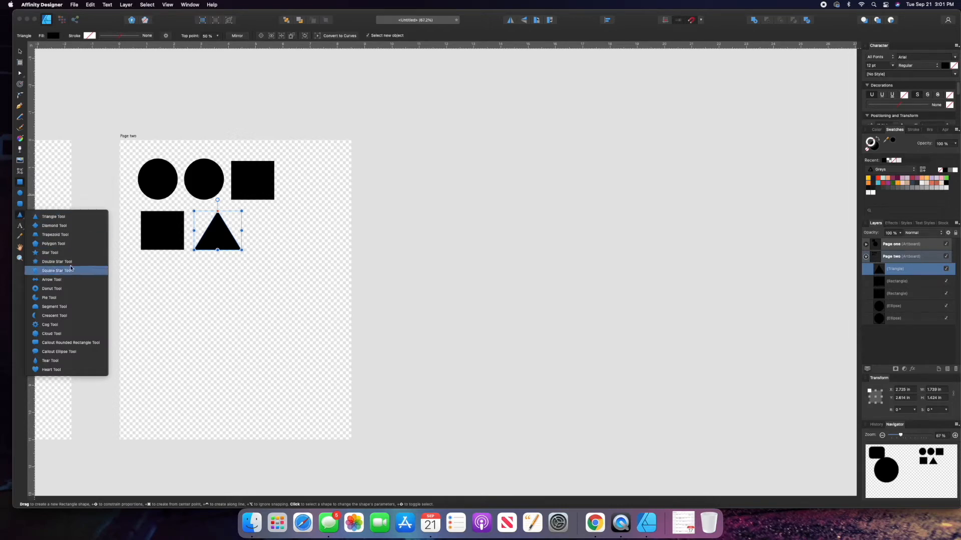
left_click(71, 290)
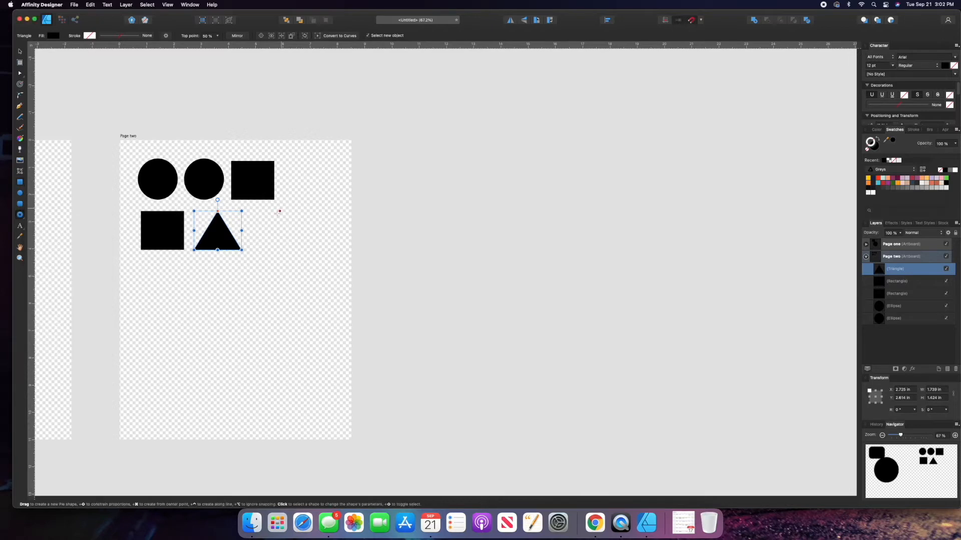
left_click_drag(262, 219, 299, 256)
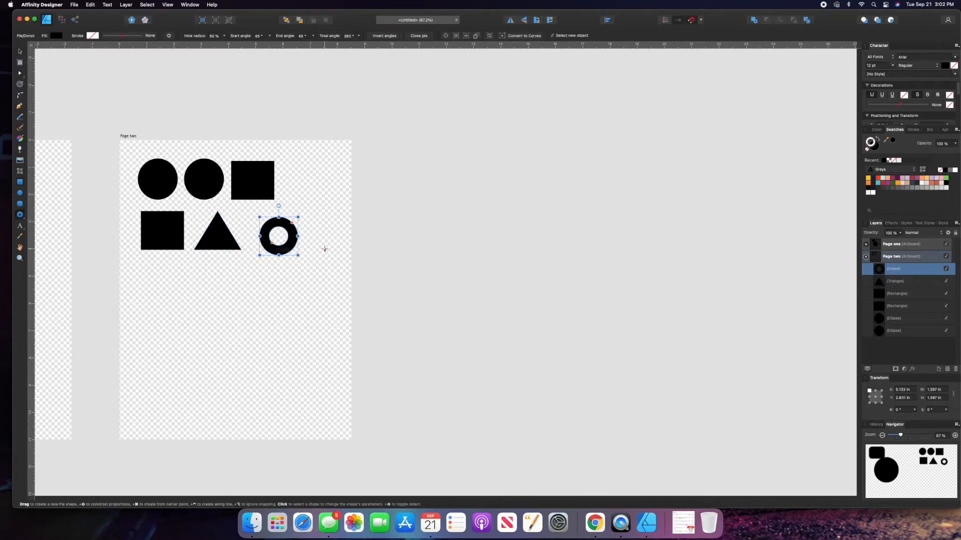
Enlarge the donut's hole radius to 75% and try out its start angle
scroll(308, 219, "up", 5)
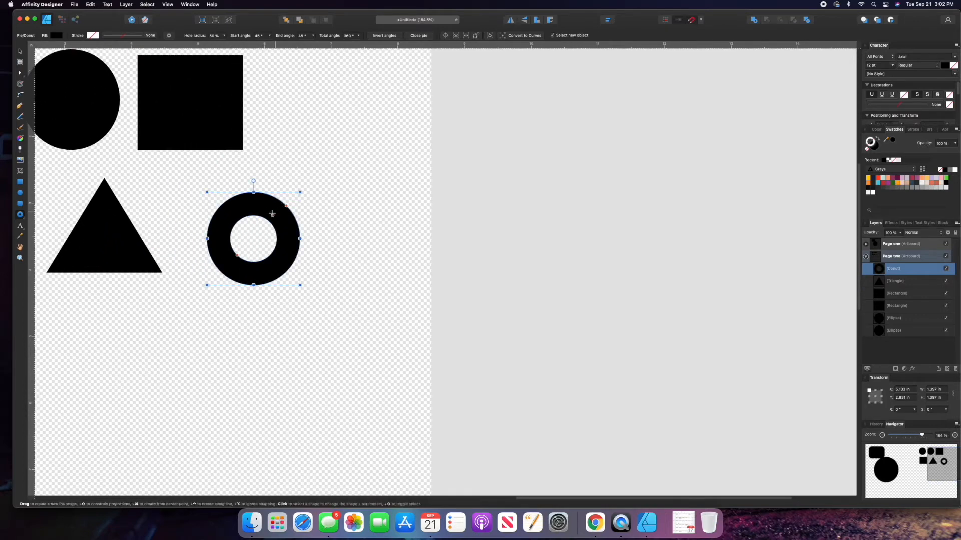
left_click(20, 73)
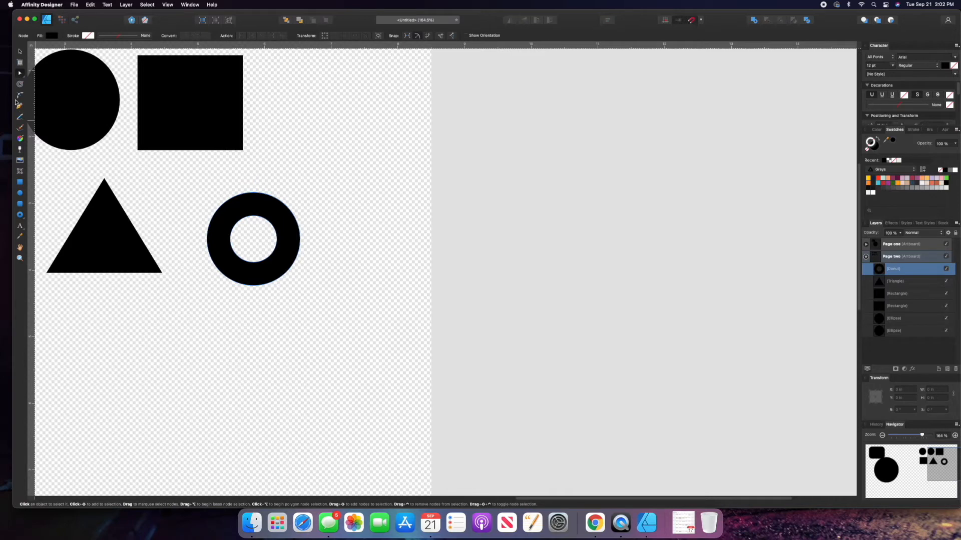
left_click(20, 51)
scroll(267, 219, "up", 3)
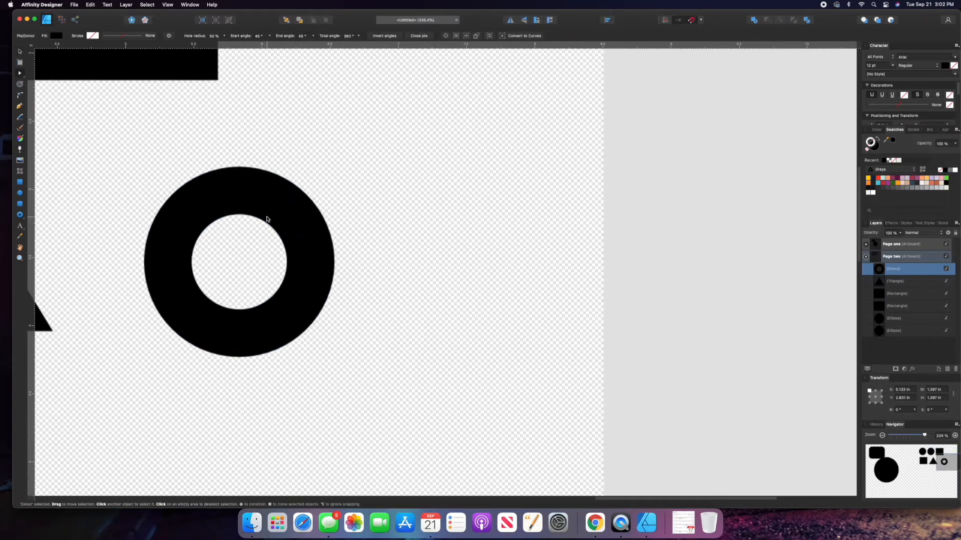
left_click_drag(204, 298, 188, 313)
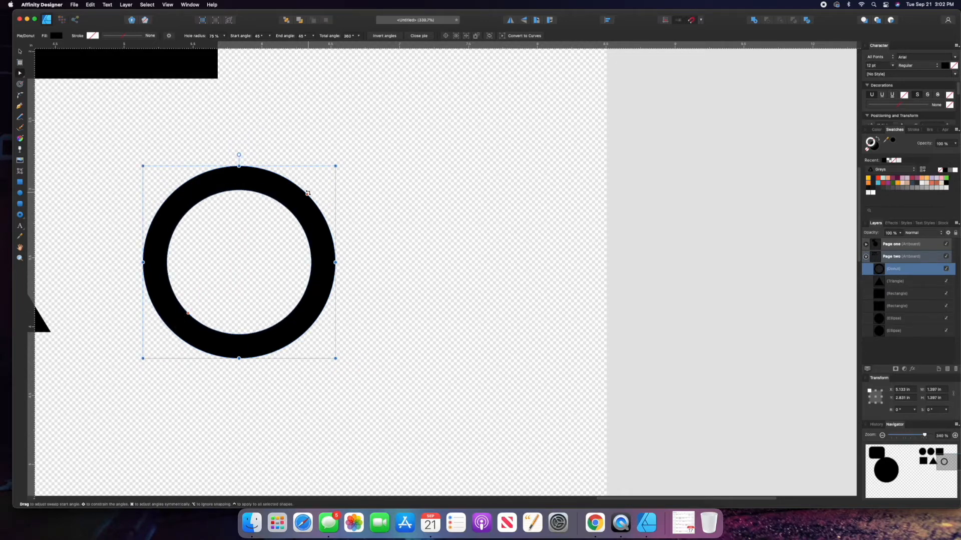
left_click_drag(307, 194, 282, 285)
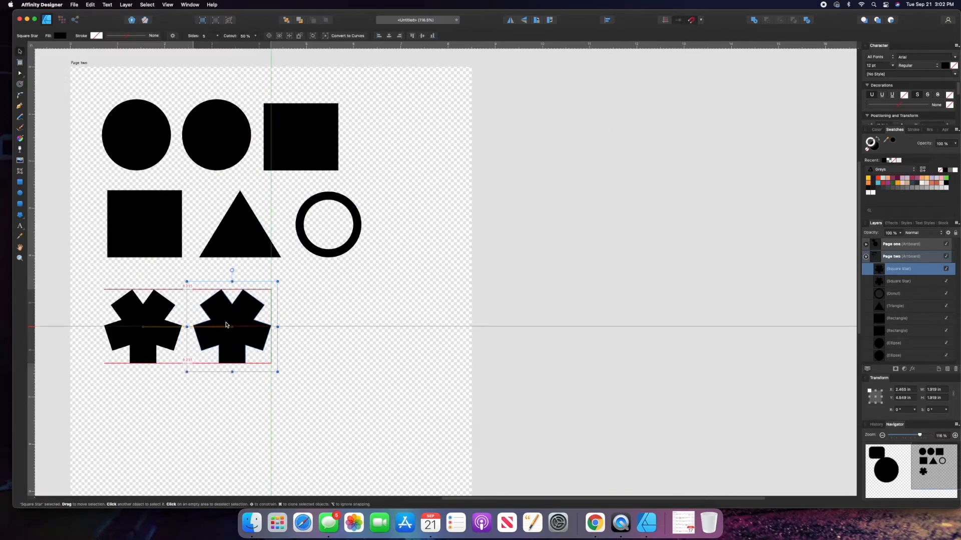
Place a third square star at the end of the last row, and shift the top row's square and second circle over the columns below
right_click(233, 322)
left_click_drag(236, 313, 332, 310)
scroll(332, 310, "down", 5)
left_click_drag(306, 202, 324, 204)
left_click_drag(265, 208, 280, 207)
left_click(219, 207)
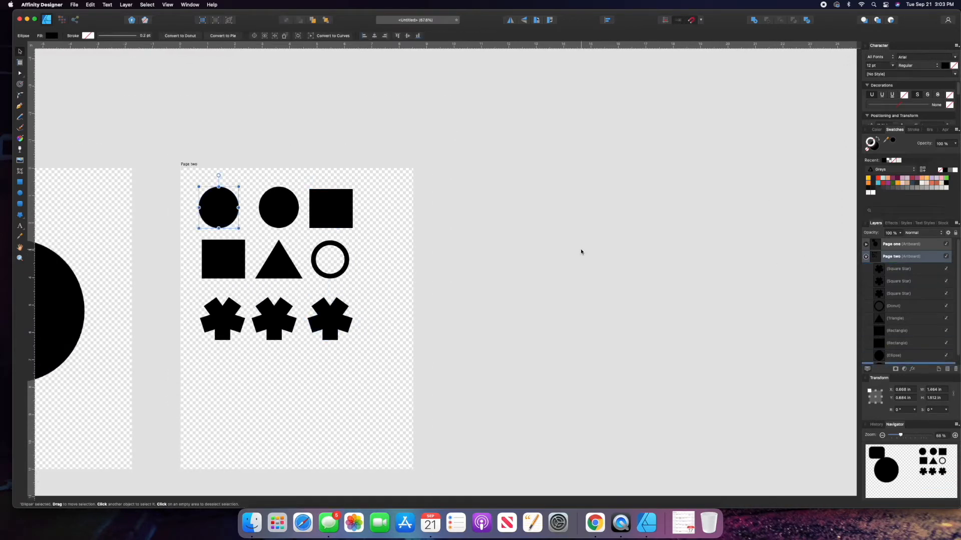
left_click(163, 140)
Export only the Page two artboard as a PNG file named sticker-sheet
left_click(44, 5)
mouse_move(77, 3)
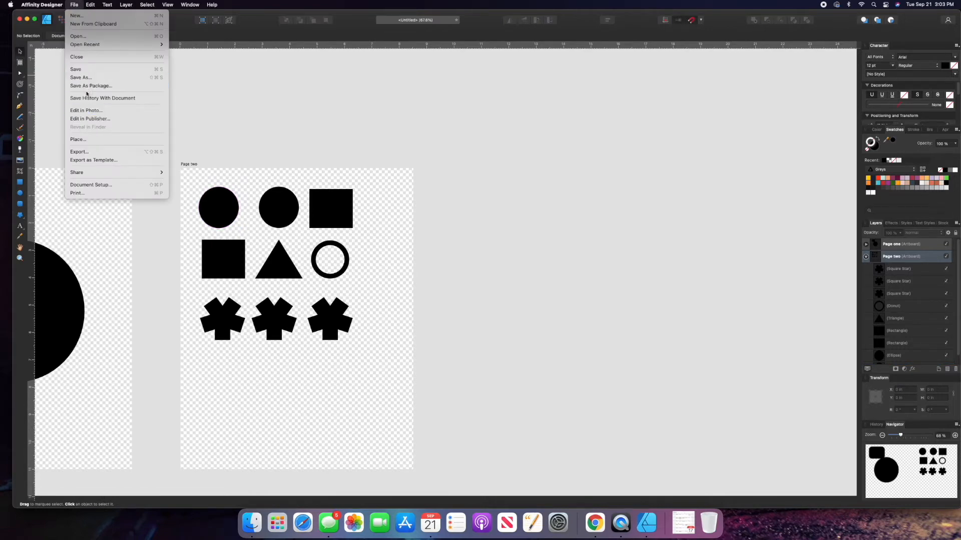
left_click(96, 154)
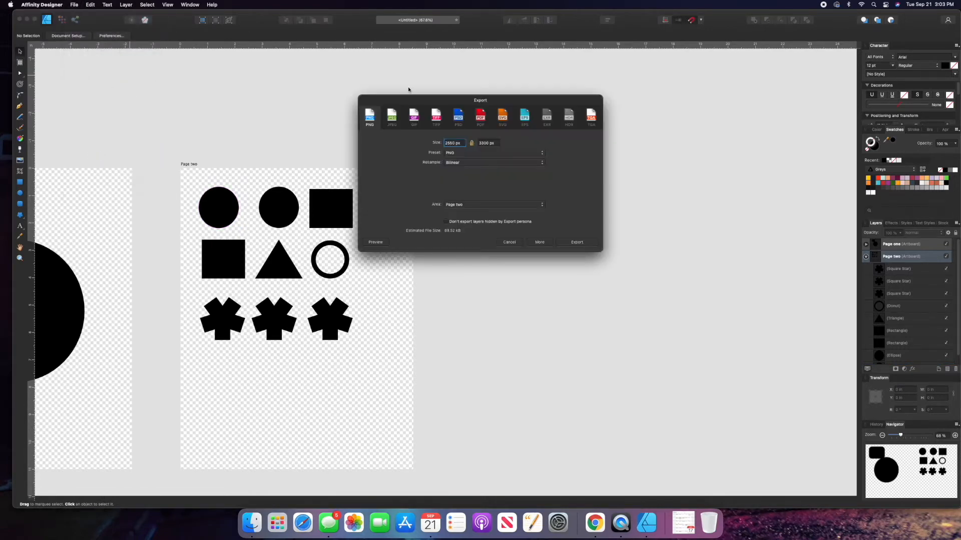
left_click(478, 205)
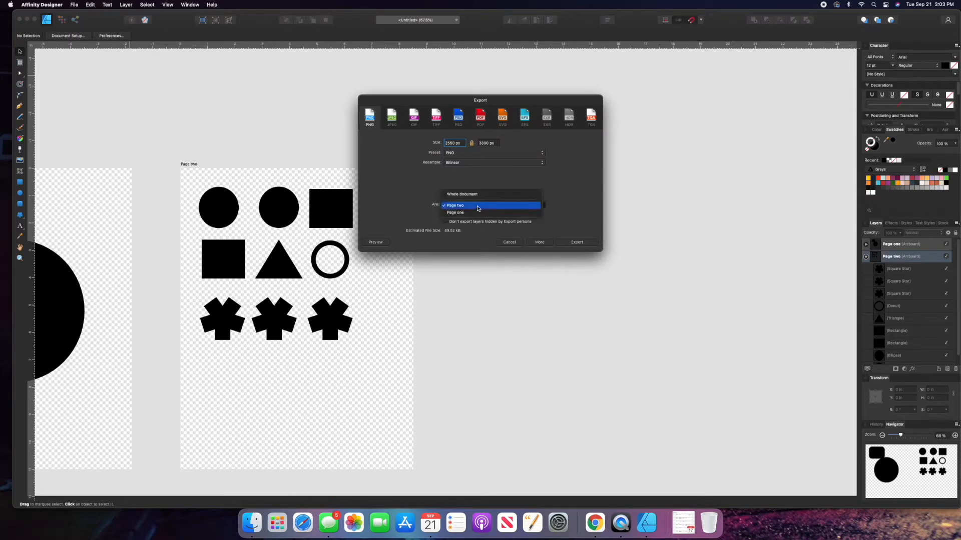
left_click(477, 208)
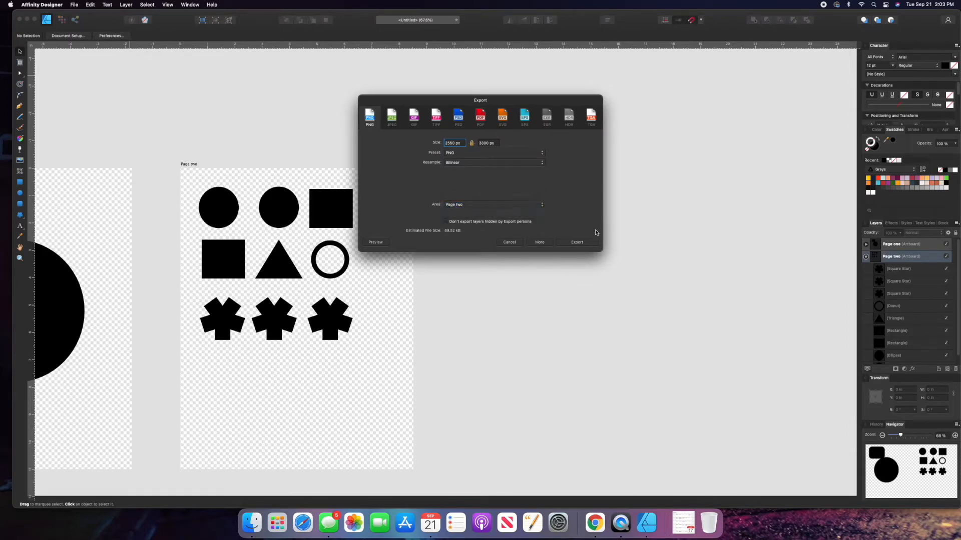
left_click(583, 245)
type("page two")
key("Return")
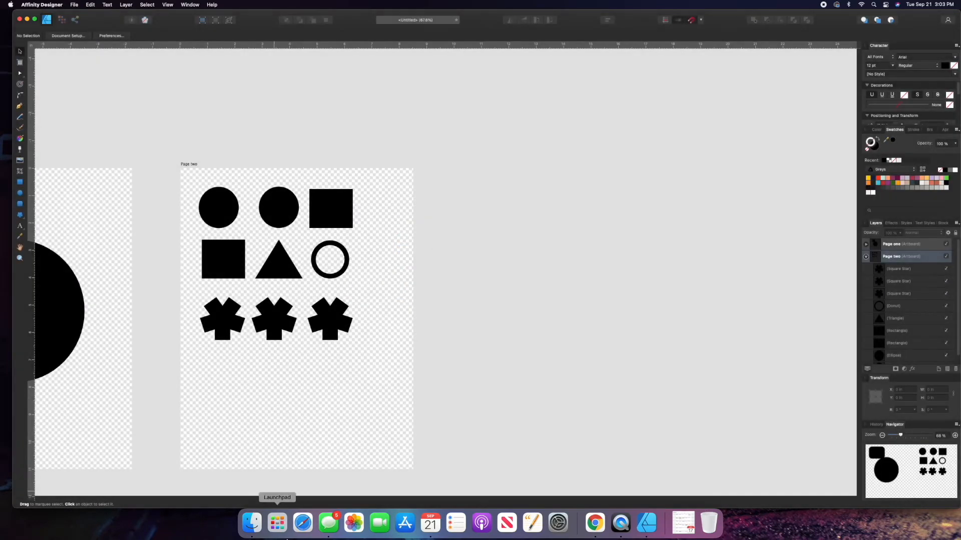
Switch to Finder, preview the exported sticker-sheet.png on the Desktop to examine its background, and close the window
left_click(252, 524)
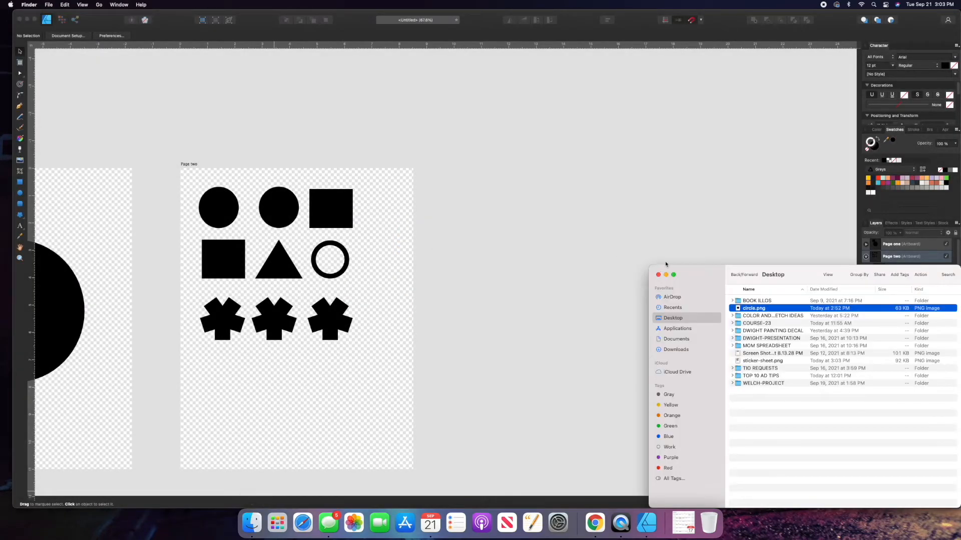
left_click(763, 360)
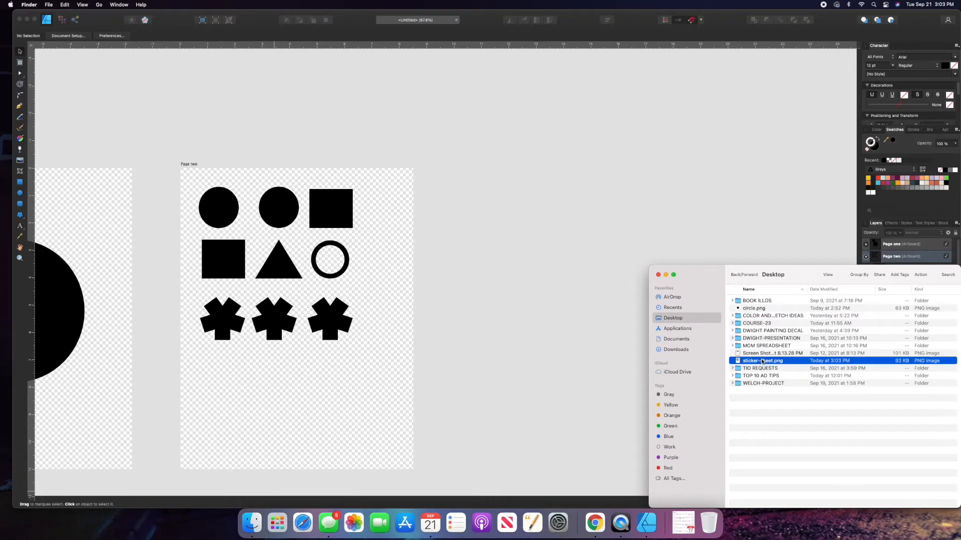
key("space")
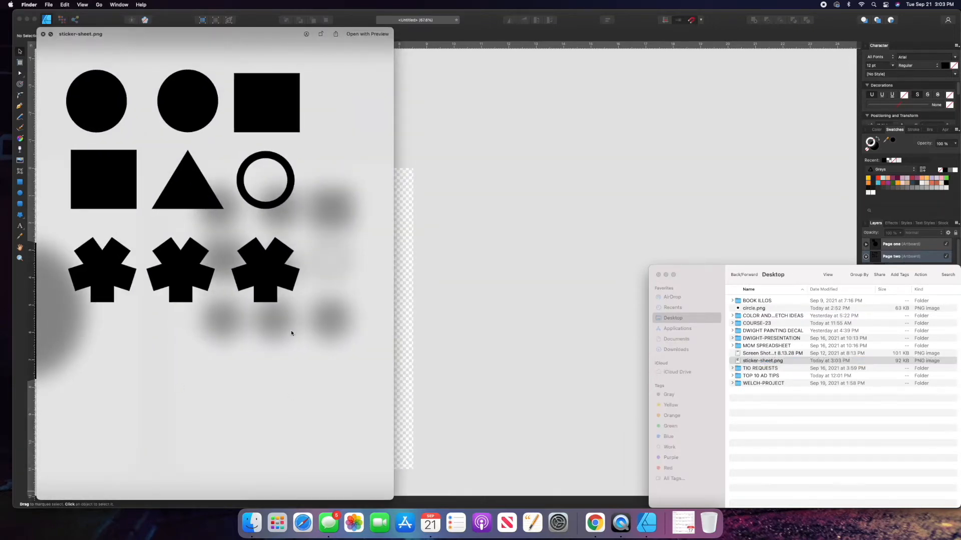
key("space")
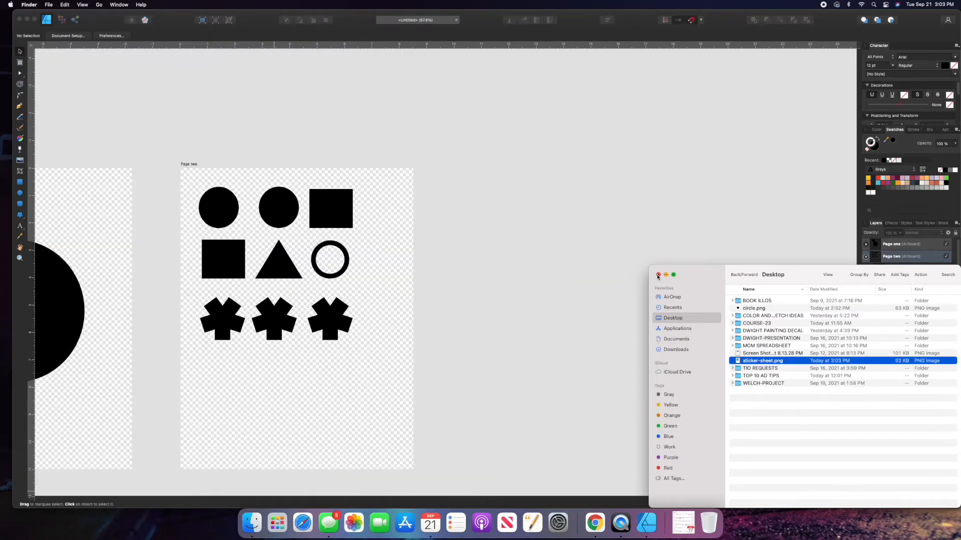
left_click(658, 277)
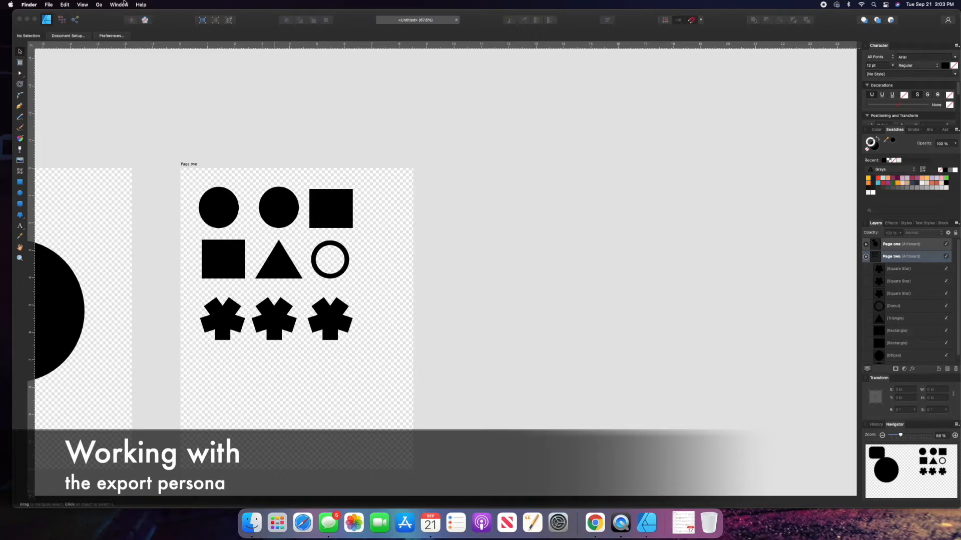
Switch to the Export Persona, select all nine shapes on Page two and create a slice from each
left_click(76, 20)
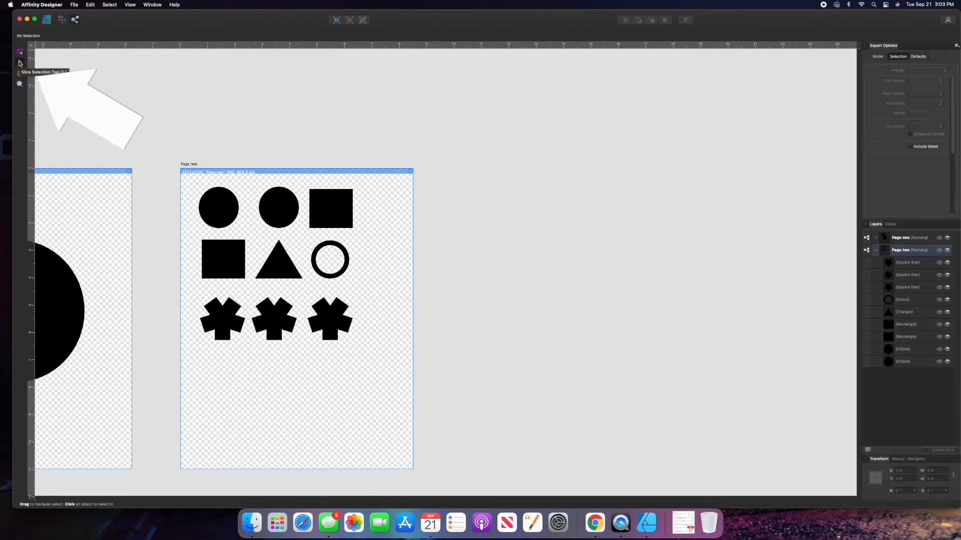
left_click_drag(165, 154, 523, 428)
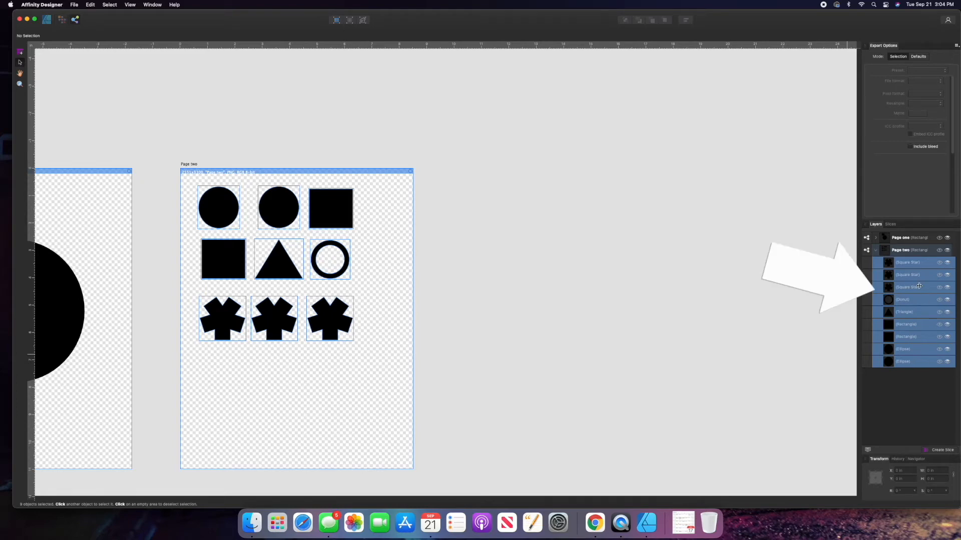
right_click(276, 260)
left_click(279, 263)
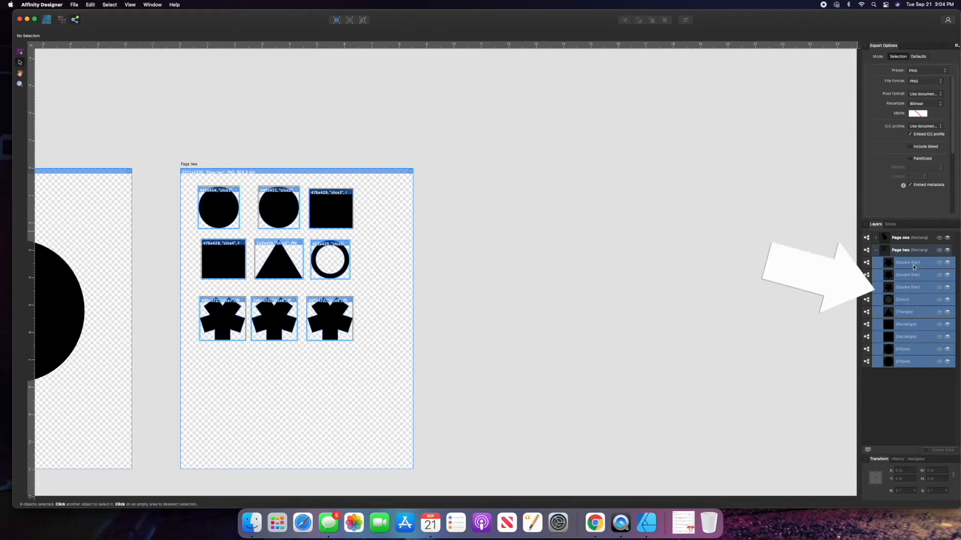
Show the list of slices and apply the Single PNG export preset to the nine selected ones
left_click(894, 225)
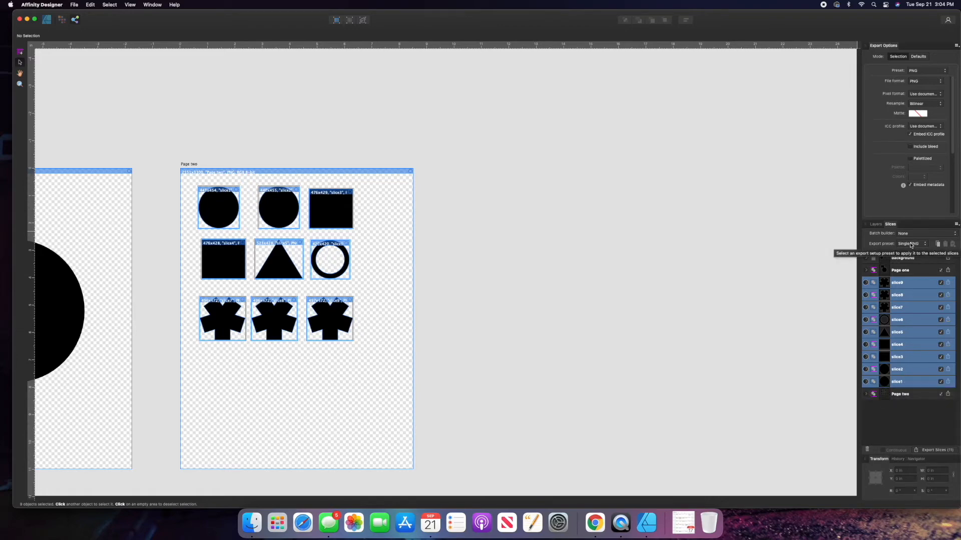
left_click(910, 245)
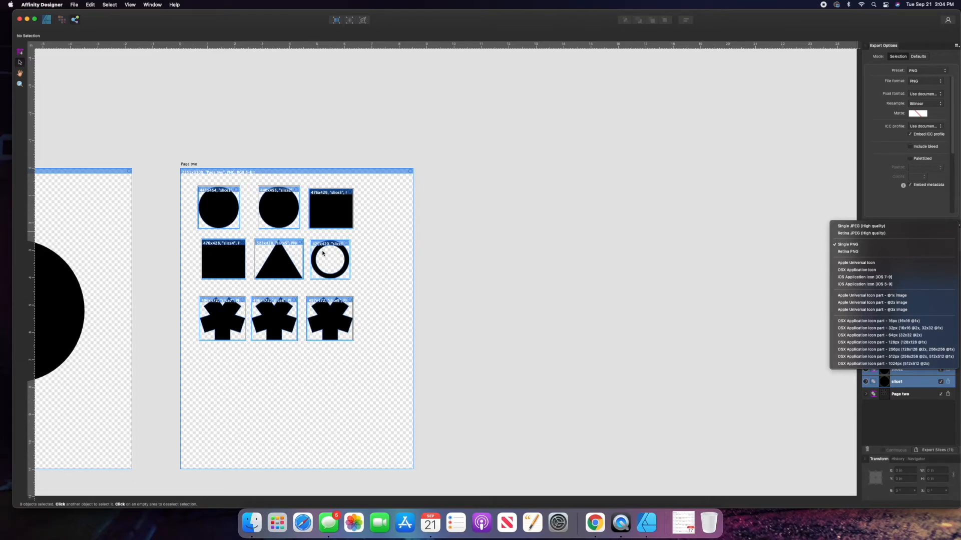
left_click(860, 248)
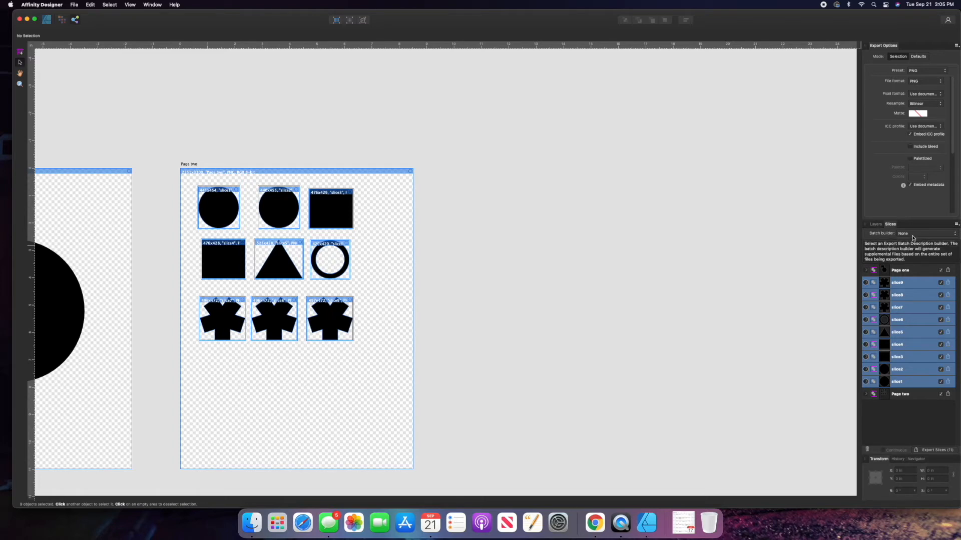
Choose PNG as the selected slices' file format and Bilinear as their resampling method
left_click(916, 81)
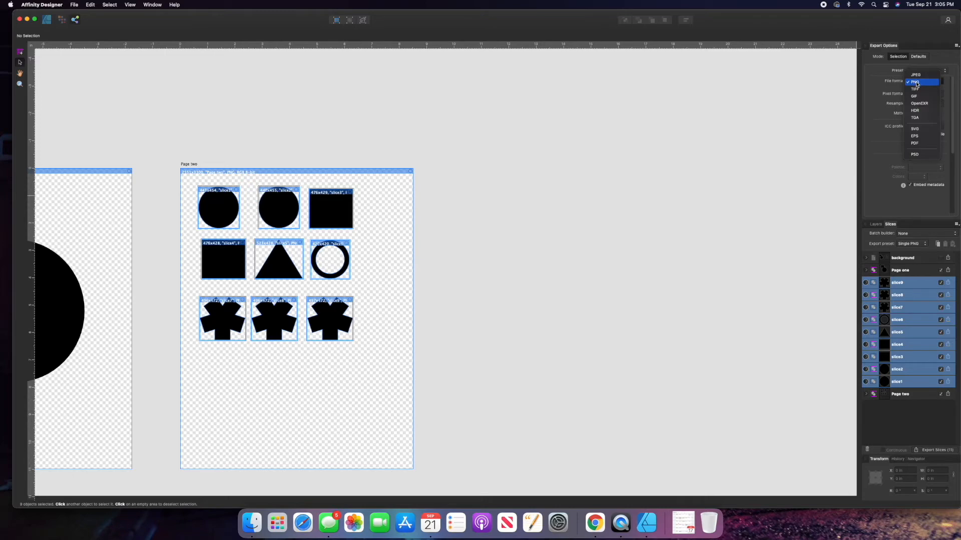
left_click(917, 83)
left_click(917, 105)
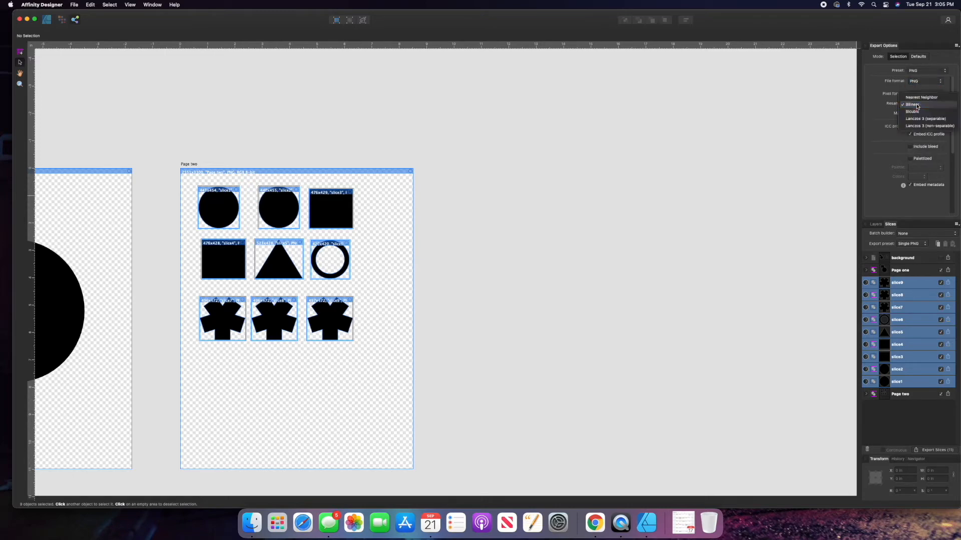
left_click(928, 105)
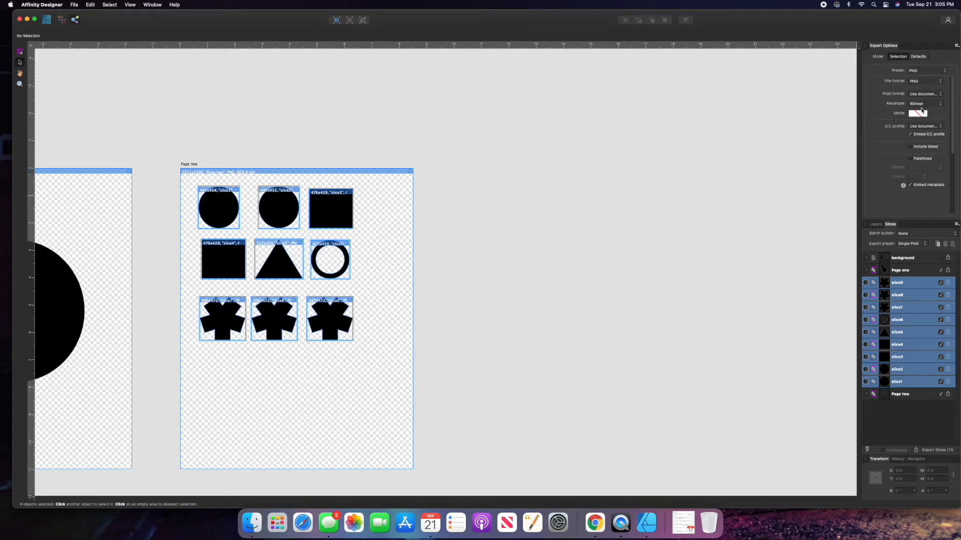
left_click(925, 105)
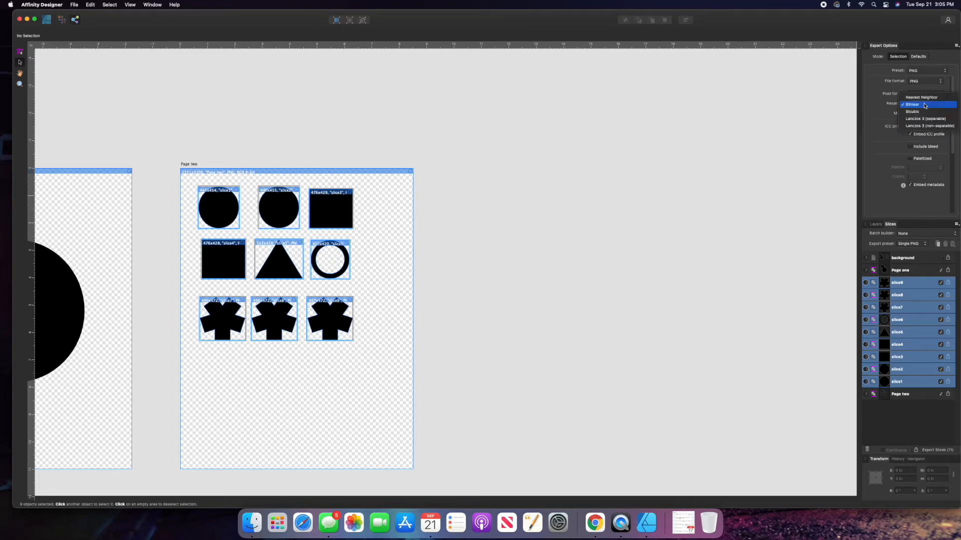
left_click(925, 105)
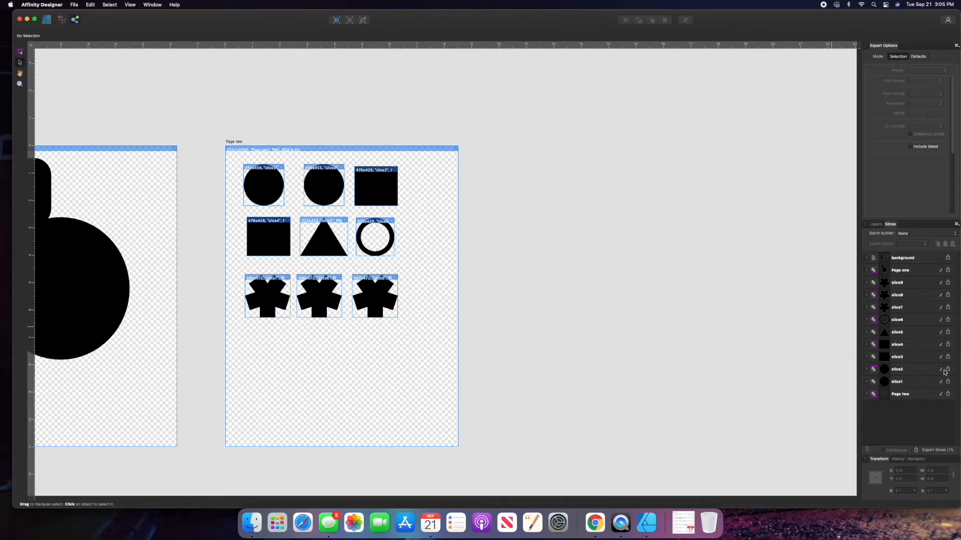
Exclude the Page one and Page two artboards from the slice export, keeping the nine shape slices included
left_click(941, 371)
left_click(941, 370)
scroll(578, 330, "left", 5)
scroll(578, 330, "left", 2)
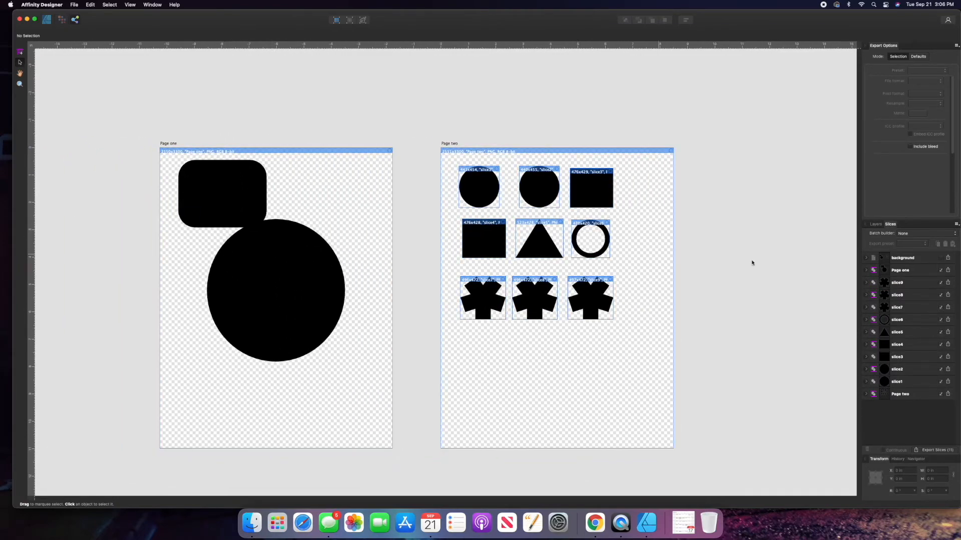
left_click(940, 271)
scroll(792, 296, "right", 8)
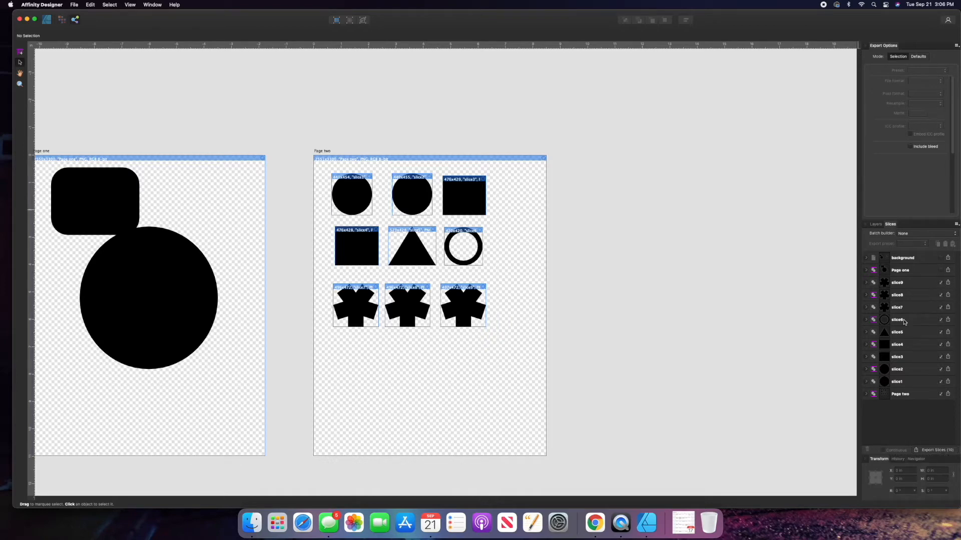
left_click(940, 394)
Export the nine included slices to the TOP 10 AD TIPS folder on the Desktop
left_click(950, 455)
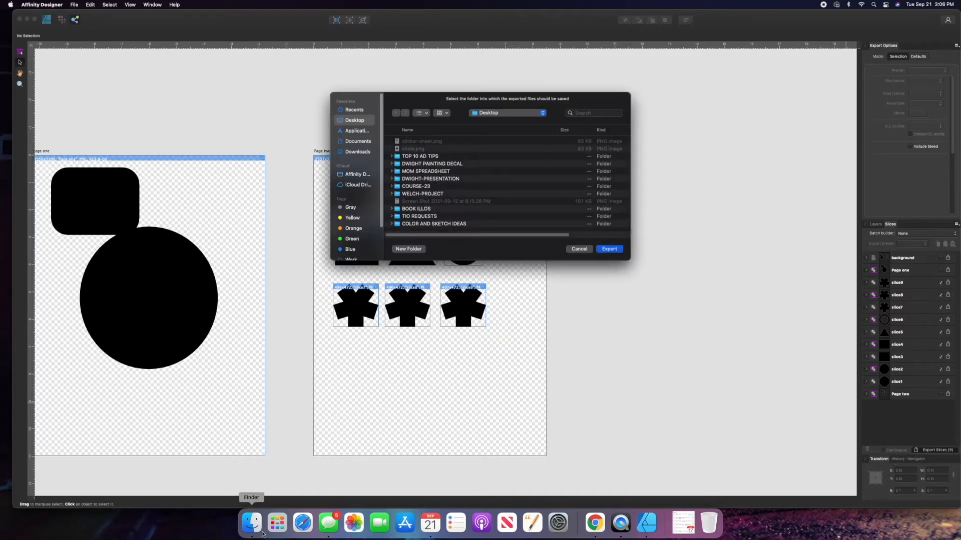
left_click(423, 159)
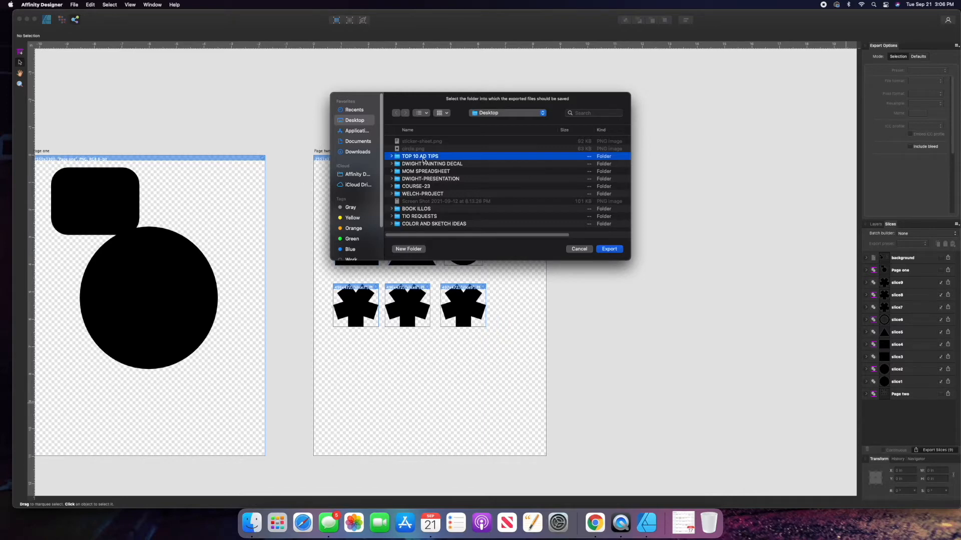
left_click(610, 249)
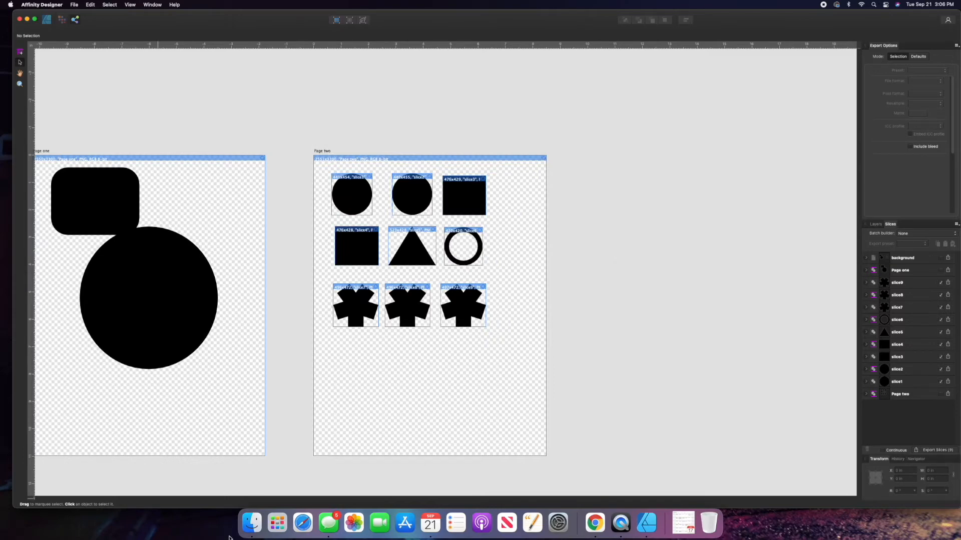
Switch to Finder, open the TOP 10 AD TIPS folder on the Desktop and select the exported files slice1.png to slice9.png
left_click(244, 533)
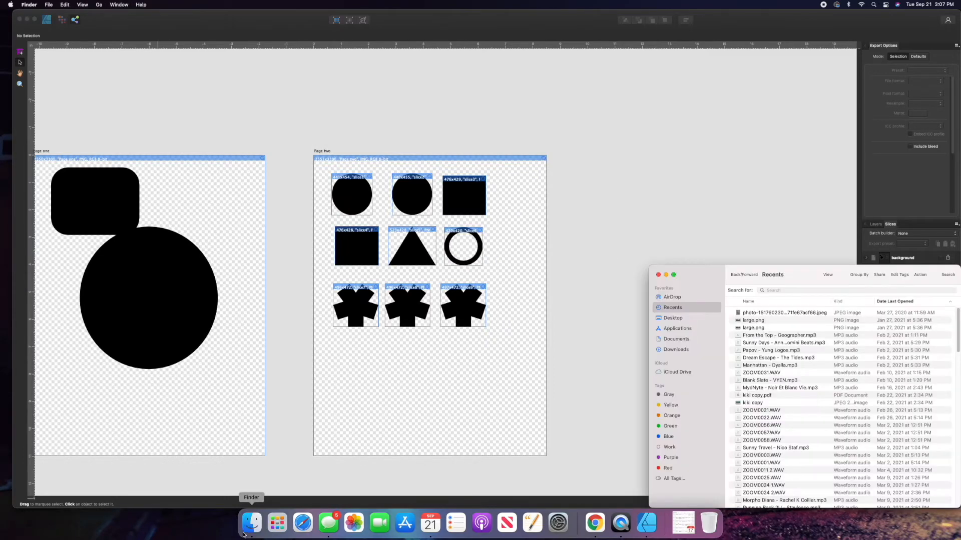
left_click(673, 319)
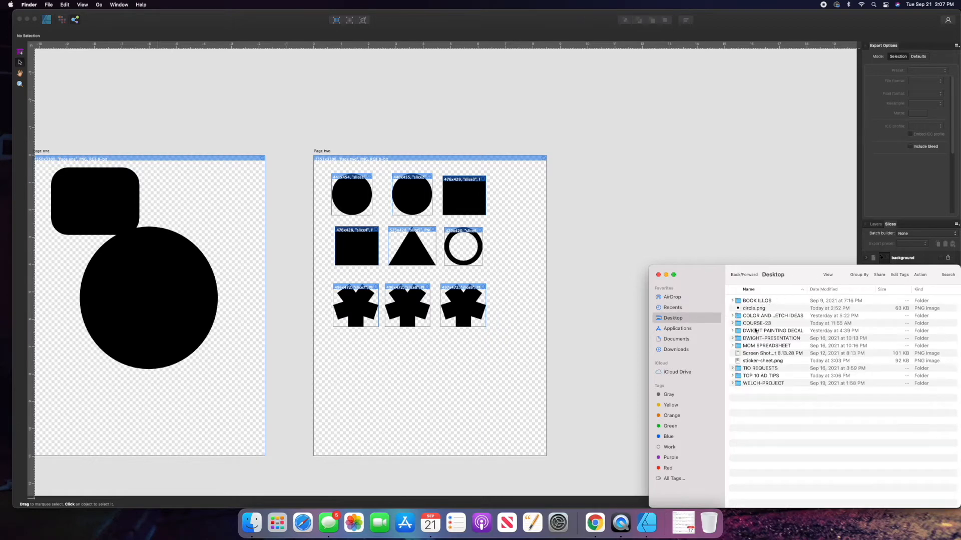
double_click(755, 377)
left_click(753, 317)
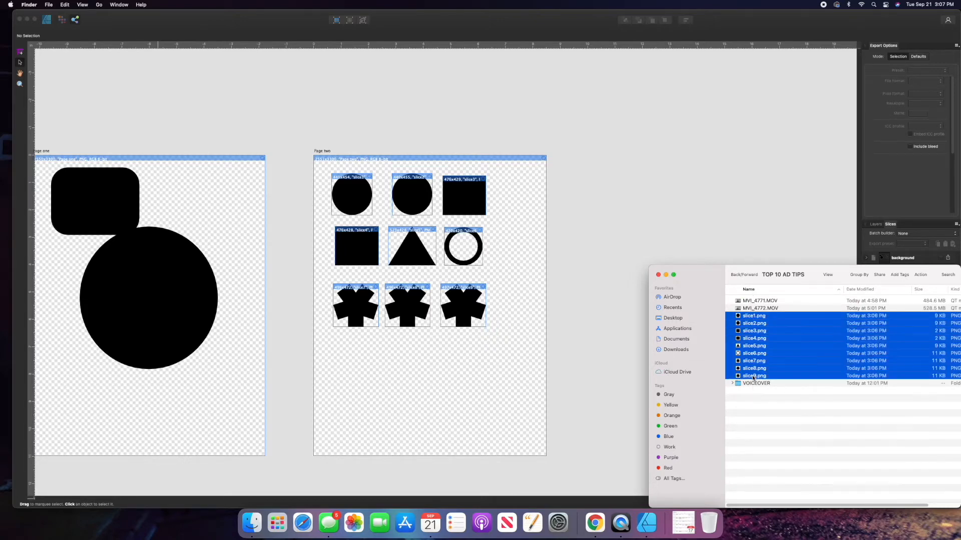
key("super+a")
Preview several of the exported slice PNGs to examine their backgrounds, and close the Finder window
left_click(811, 368)
key("space")
key("Up")
key("Up")
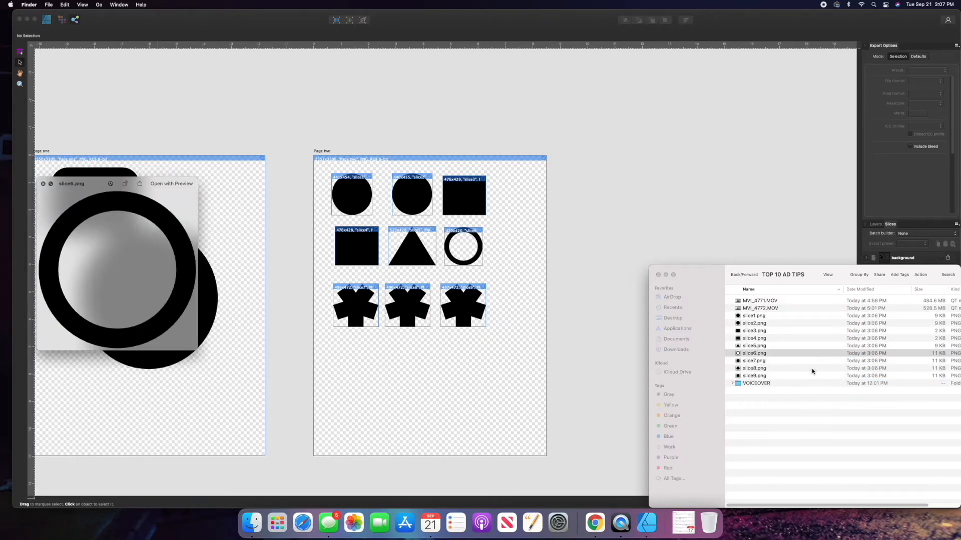
key("Down")
key("Down")
key("Down")
key("Down")
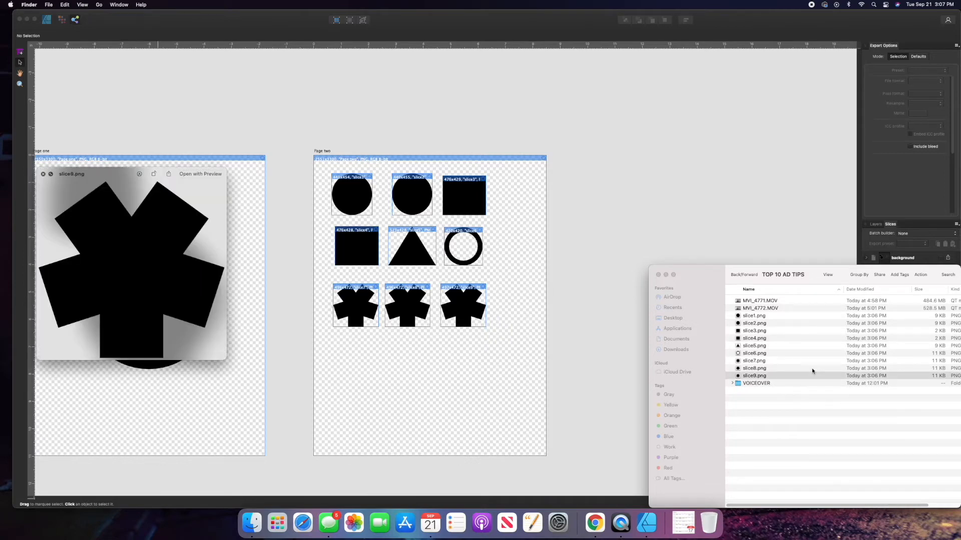
key("space")
left_click(658, 275)
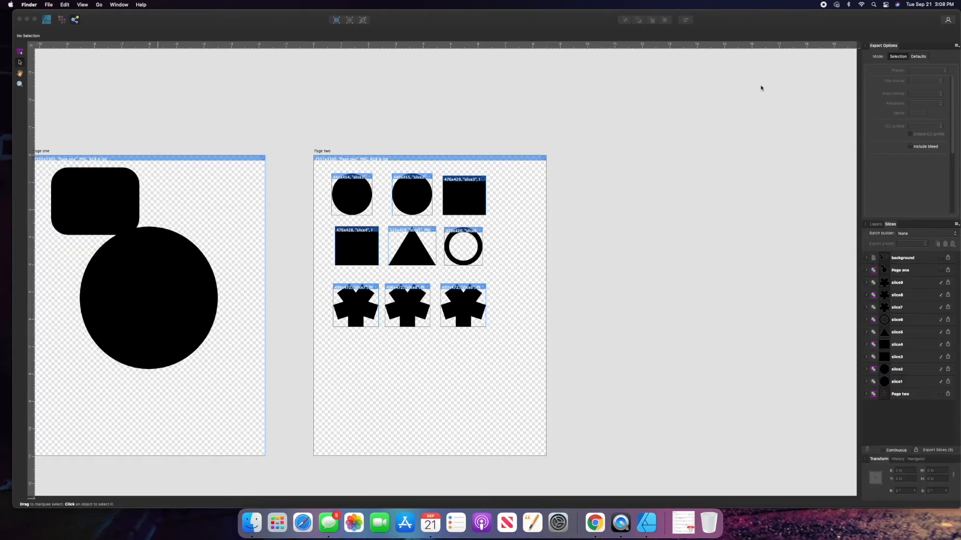
Return to the Designer Persona and delete the rounded rectangle and the large circle from Page one
left_click(75, 21)
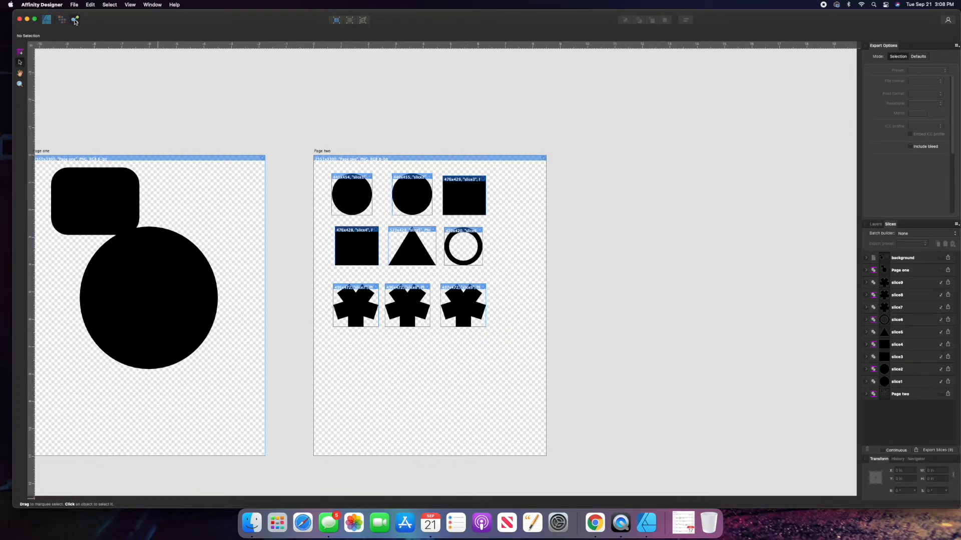
left_click(46, 20)
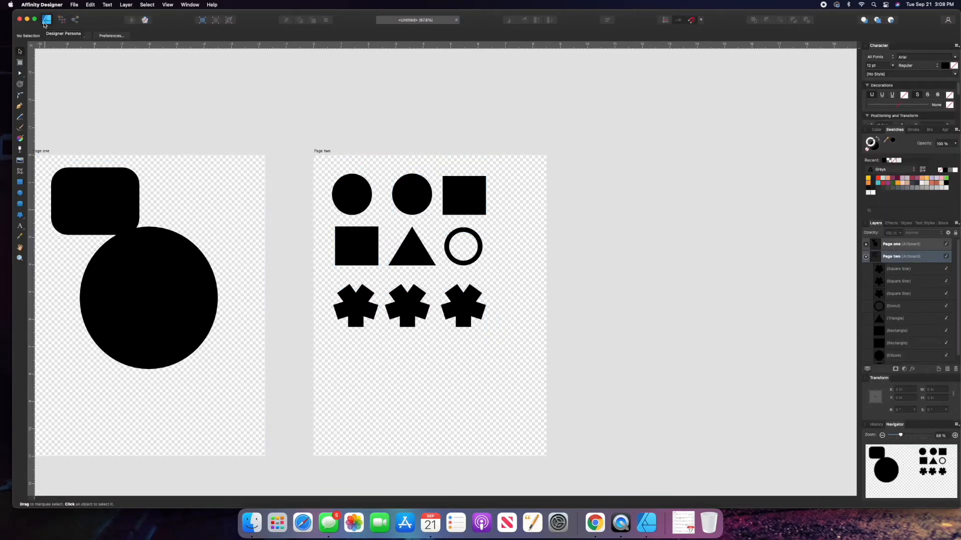
scroll(310, 125, "left", 6)
scroll(350, 165, "right", 3)
left_click(184, 185)
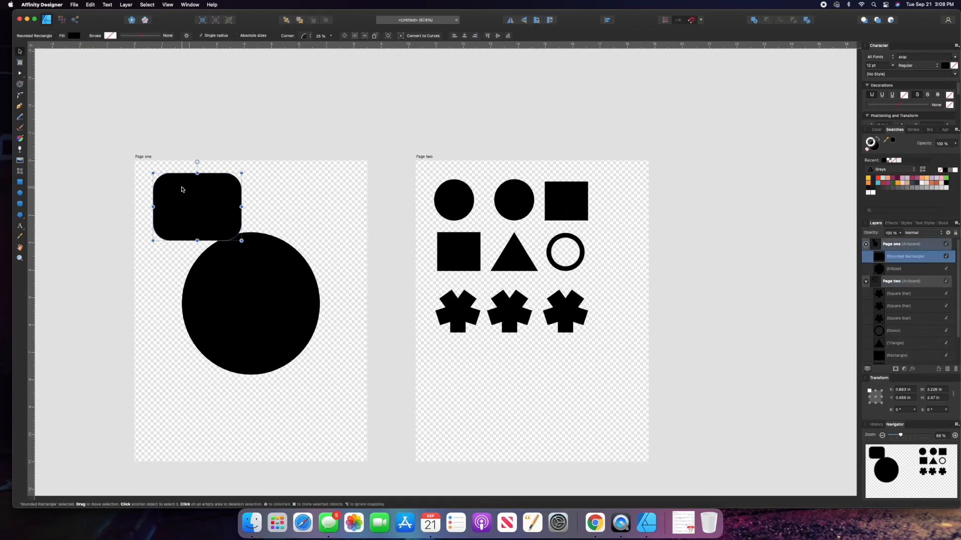
key("Delete")
key("Delete")
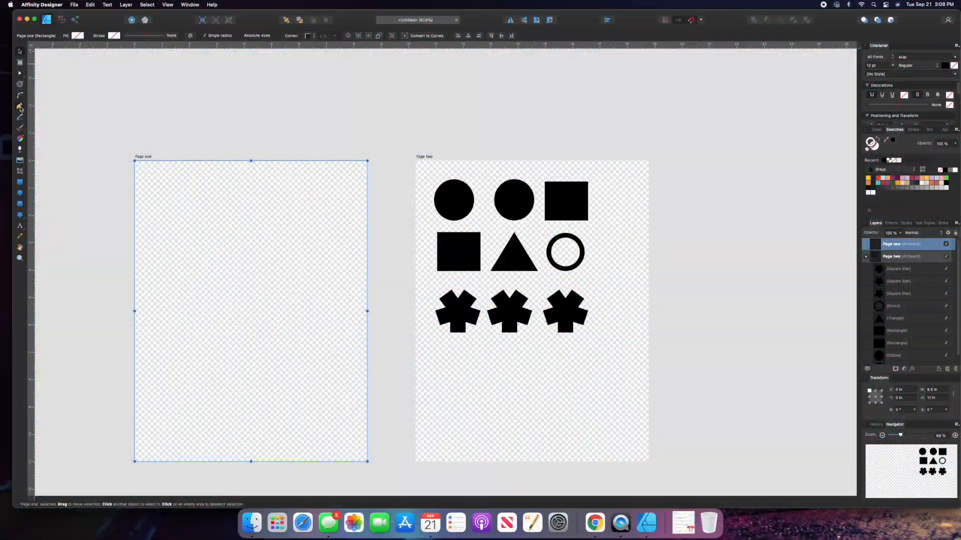
Draw an arched two-point curve in the upper half of Page one with the Pen tool
left_click(21, 107)
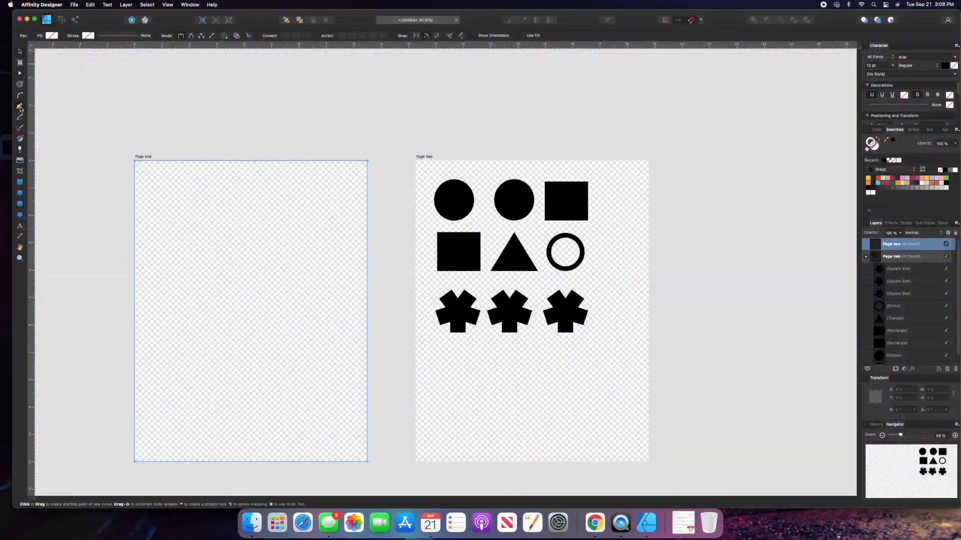
left_click(182, 271)
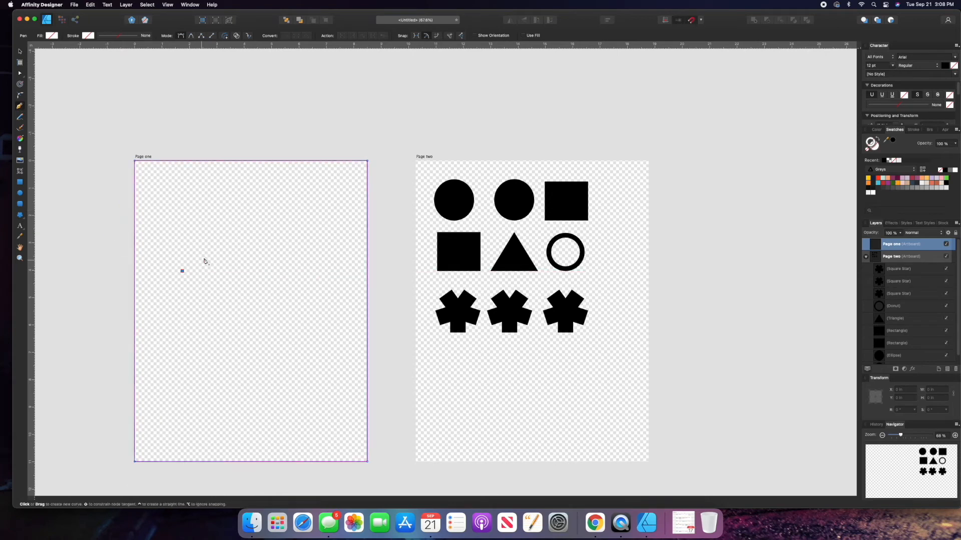
left_click_drag(251, 233, 301, 283)
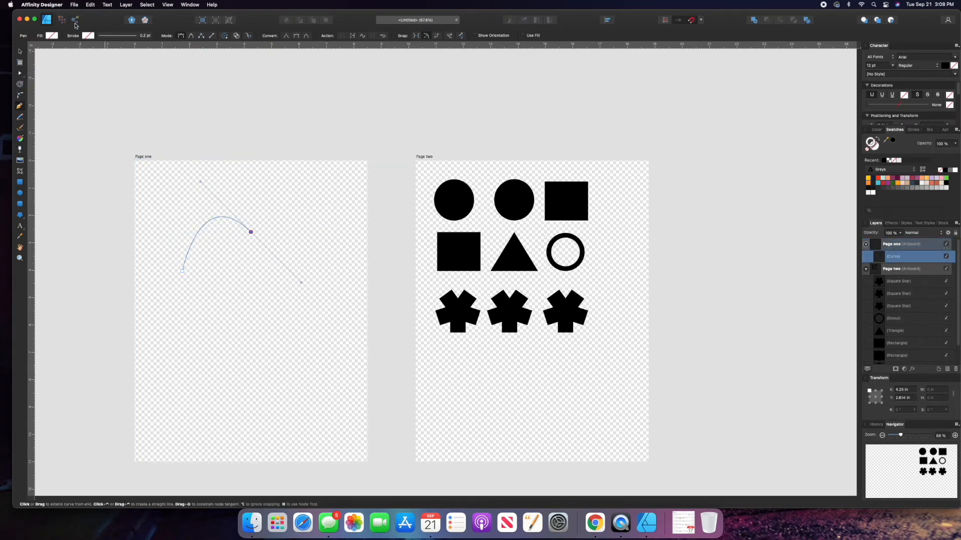
Give the curve a coral red stroke with a width of 4.5 pt
left_click(127, 36)
mouse_move(98, 60)
left_mouse_down()
mouse_move(122, 62)
mouse_move(110, 61)
left_mouse_up()
left_click(88, 36)
left_click(145, 102)
left_click(138, 36)
left_click(138, 36)
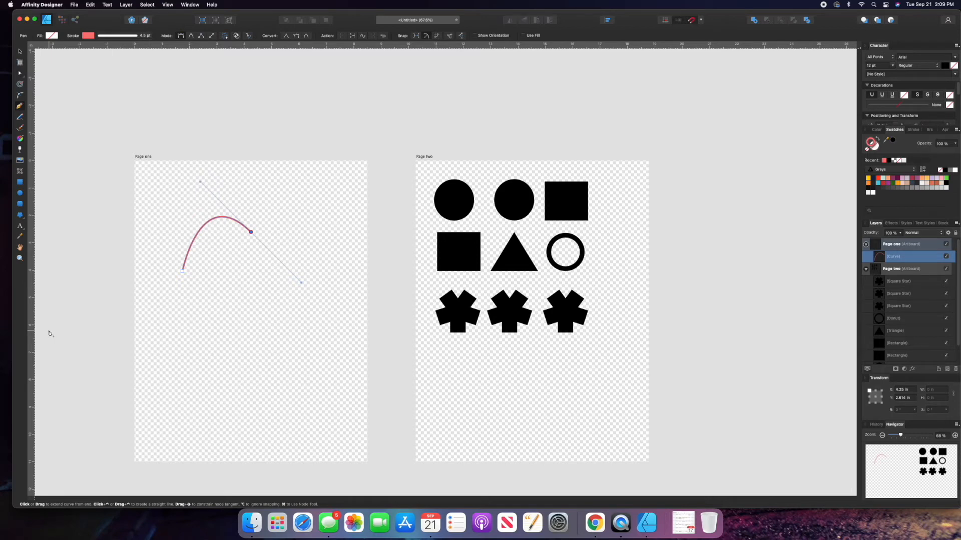
Draw a rectangle below the curve on Page one and resize it to about 3.67 by 3.25 in
scroll(48, 334, "down", 2)
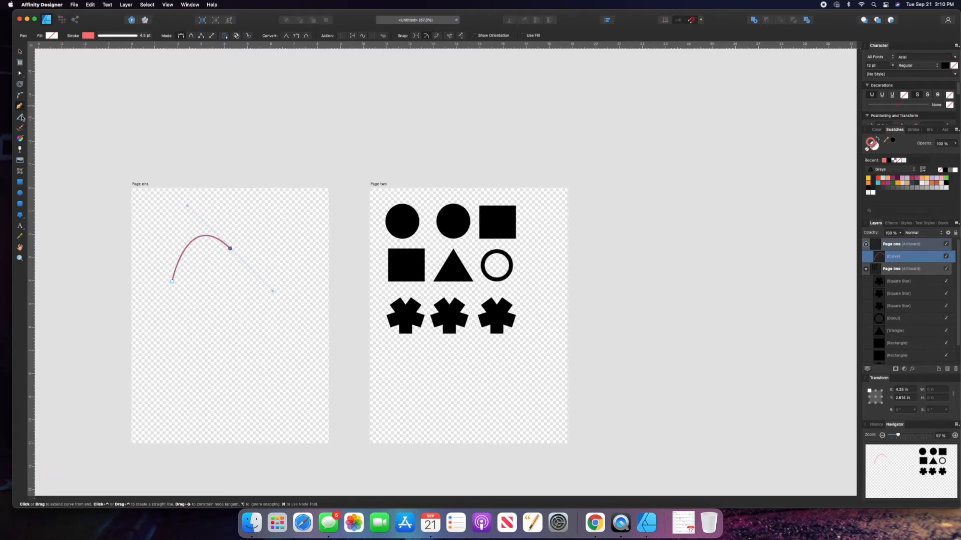
left_click(20, 127)
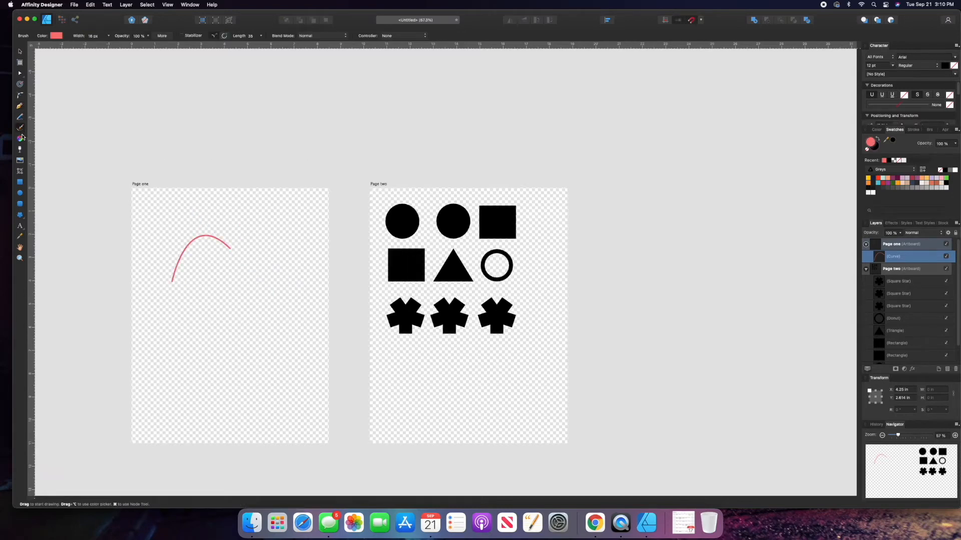
left_click(20, 182)
left_click_drag(172, 315, 262, 395)
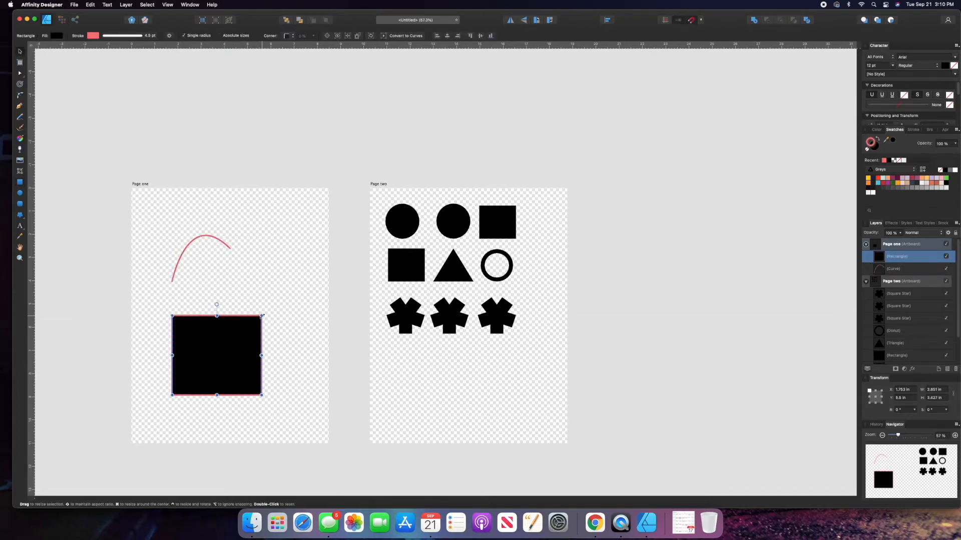
left_click_drag(264, 314, 270, 337)
Swap the rectangle's fill and stroke so it is coral red without an outline, and move it slightly up and right
scroll(270, 337, "up", 10)
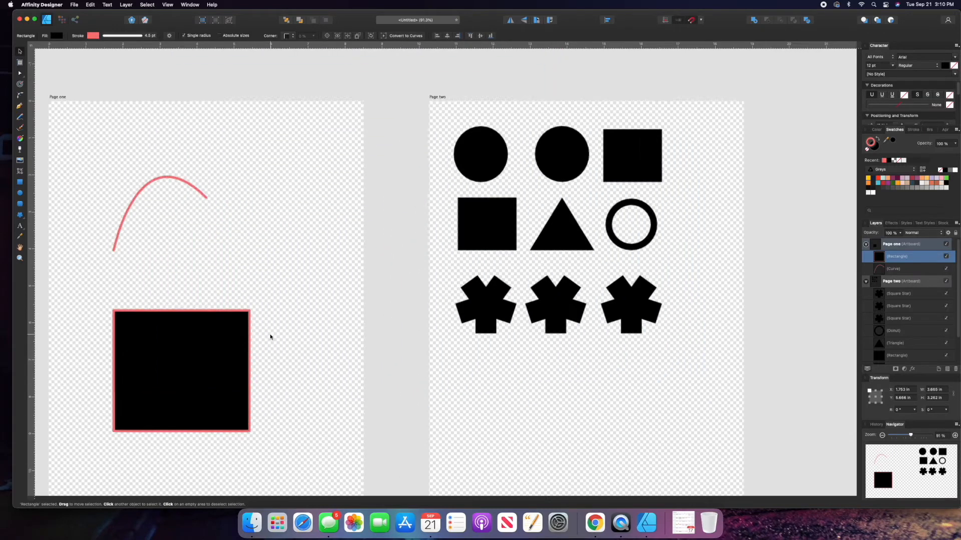
scroll(270, 336, "down", 10)
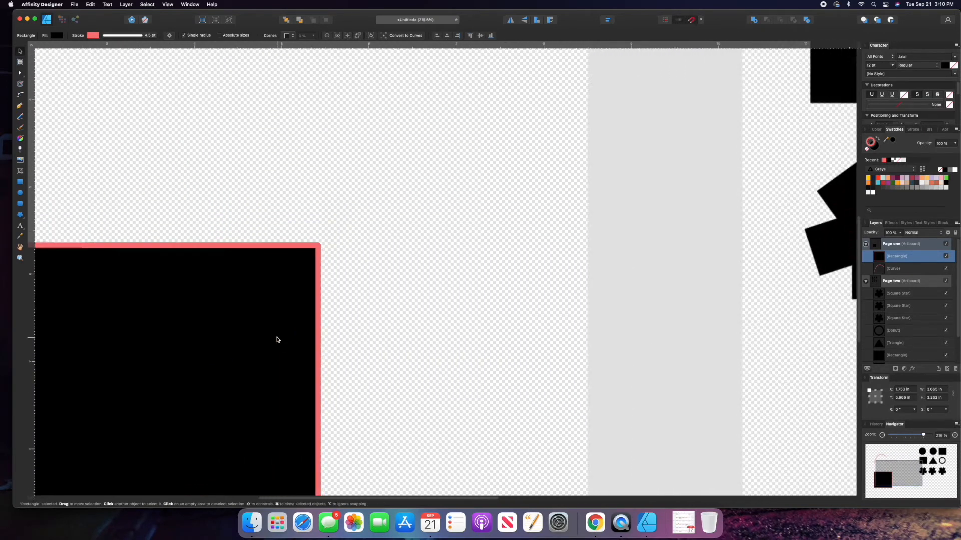
scroll(278, 340, "up", 5)
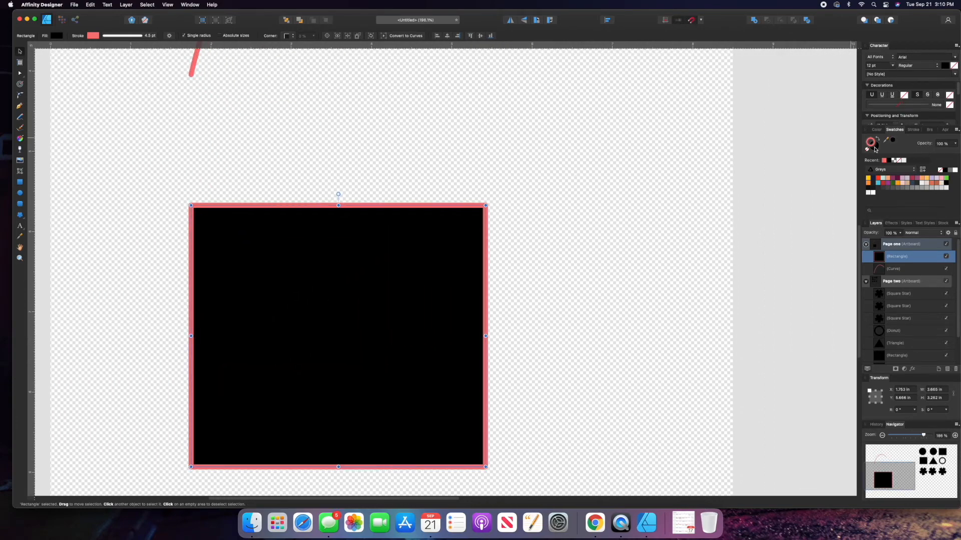
left_click(866, 149)
left_click_drag(356, 360, 374, 336)
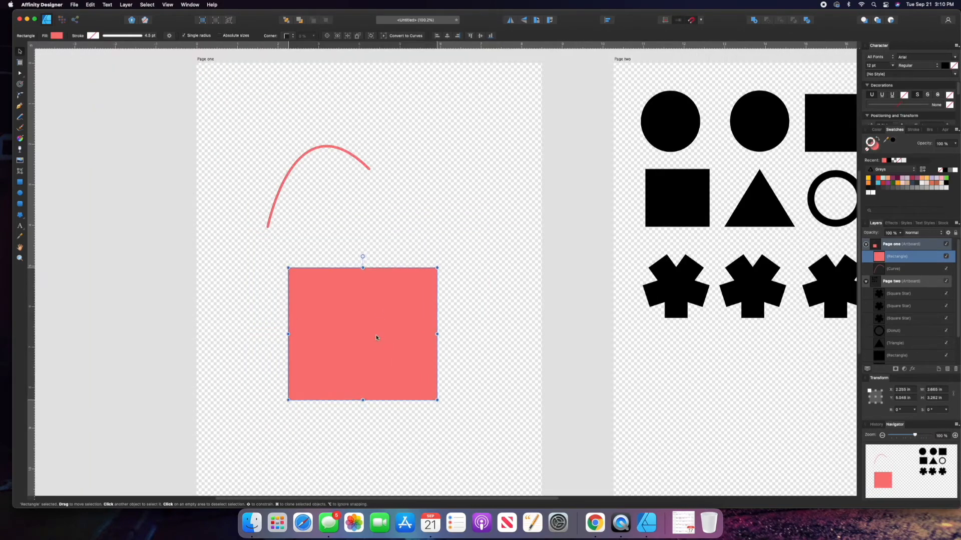
Examine the coral rectangle at very high magnification to check how the vector shape holds its quality
scroll(373, 336, "up", 4)
scroll(374, 337, "up", 15)
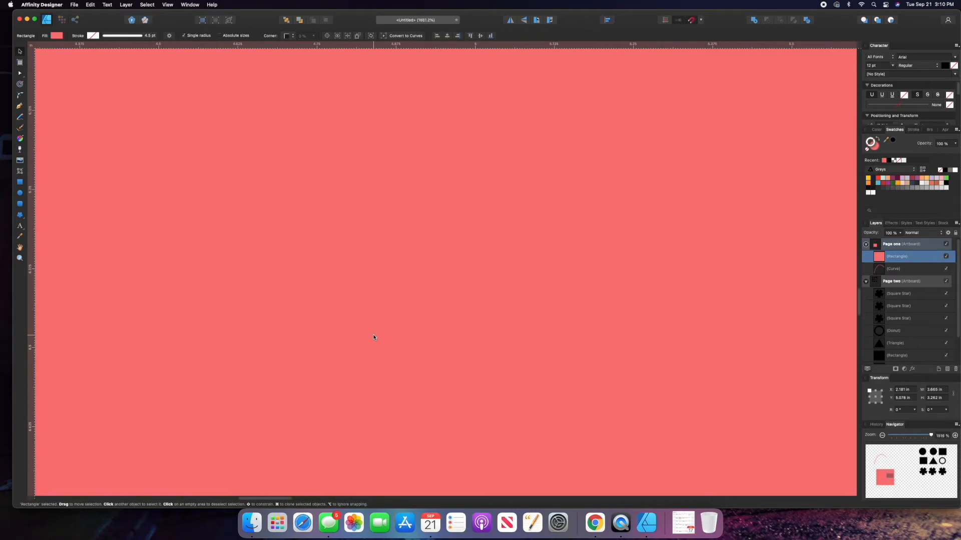
scroll(373, 337, "up", 6)
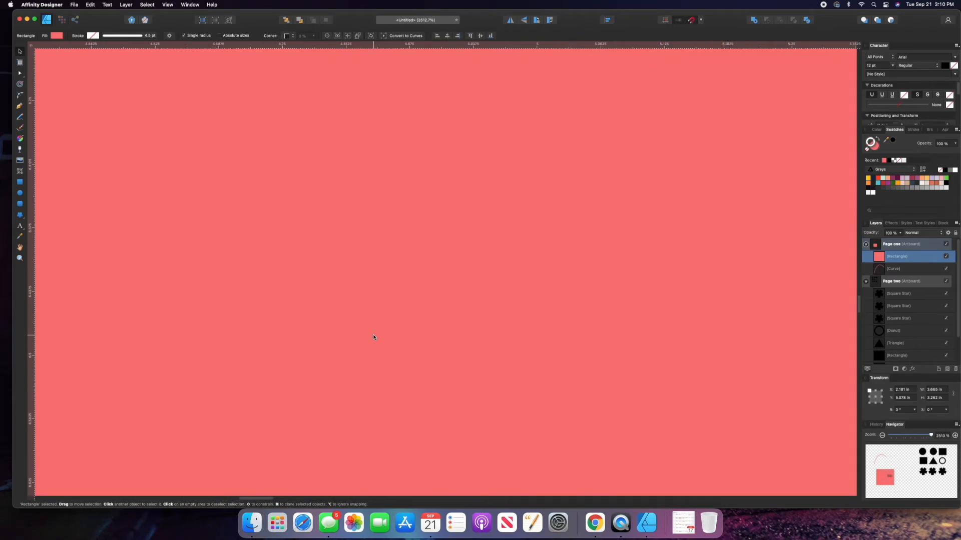
scroll(373, 338, "down", 15)
scroll(374, 337, "down", 2)
left_click(114, 328)
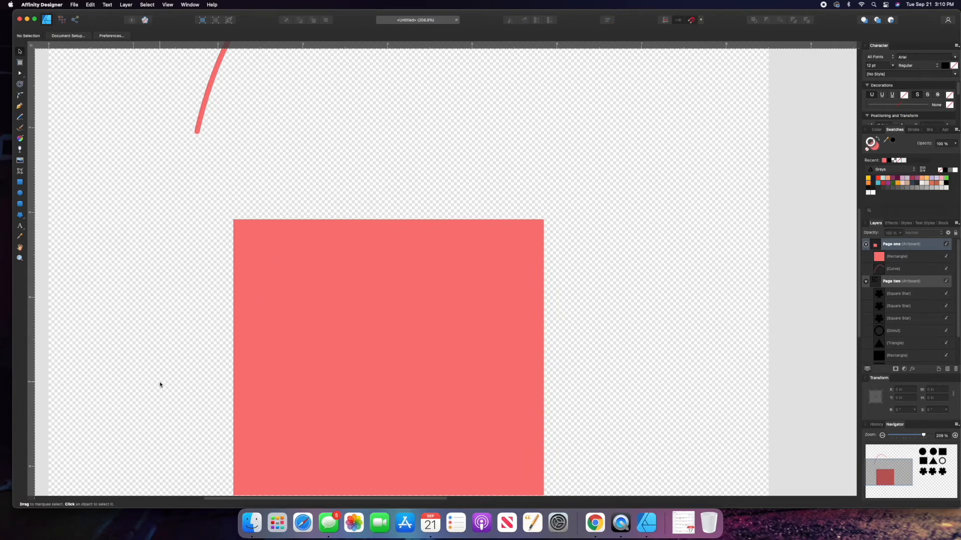
scroll(299, 327, "down", 2)
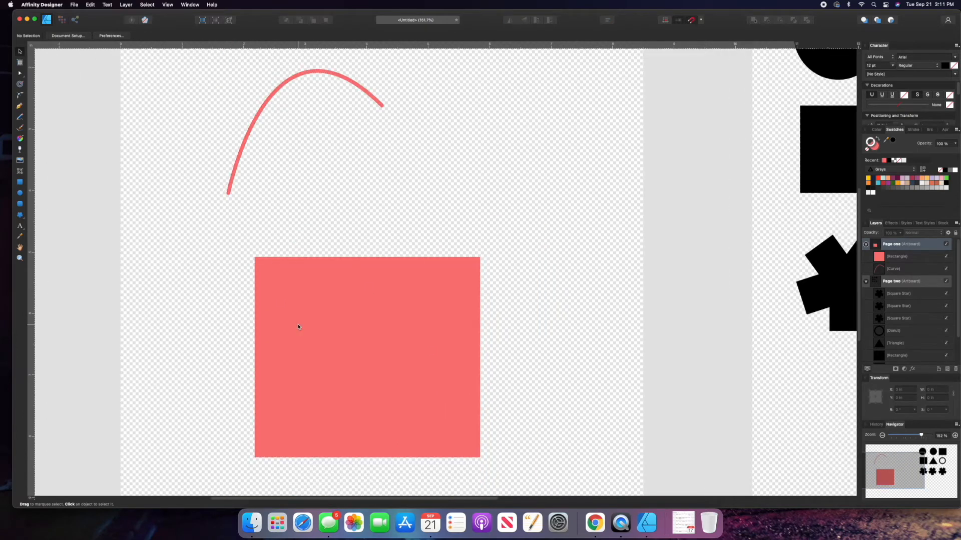
Enlarge the coral rectangle about its centre to about 5.19 by 4.19 in
left_click(298, 326)
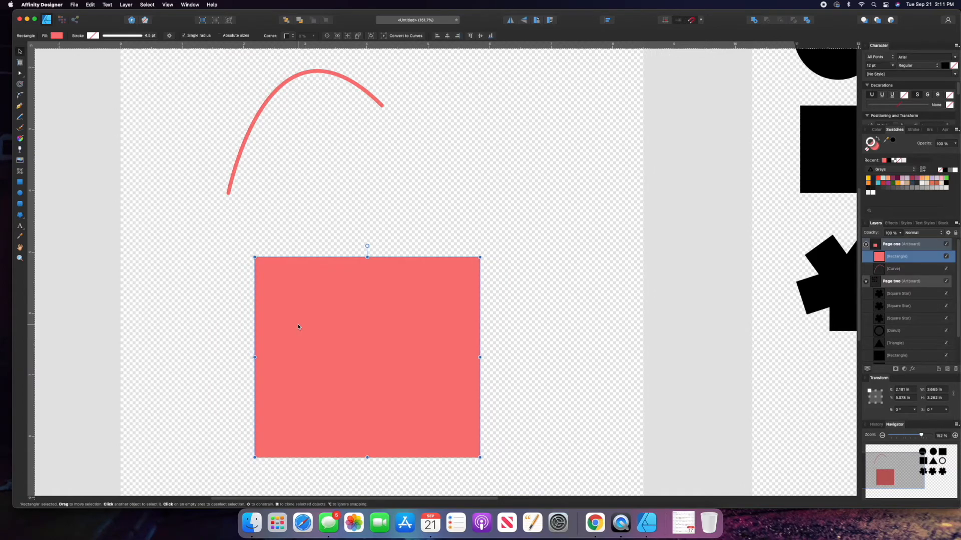
scroll(298, 327, "down", 3)
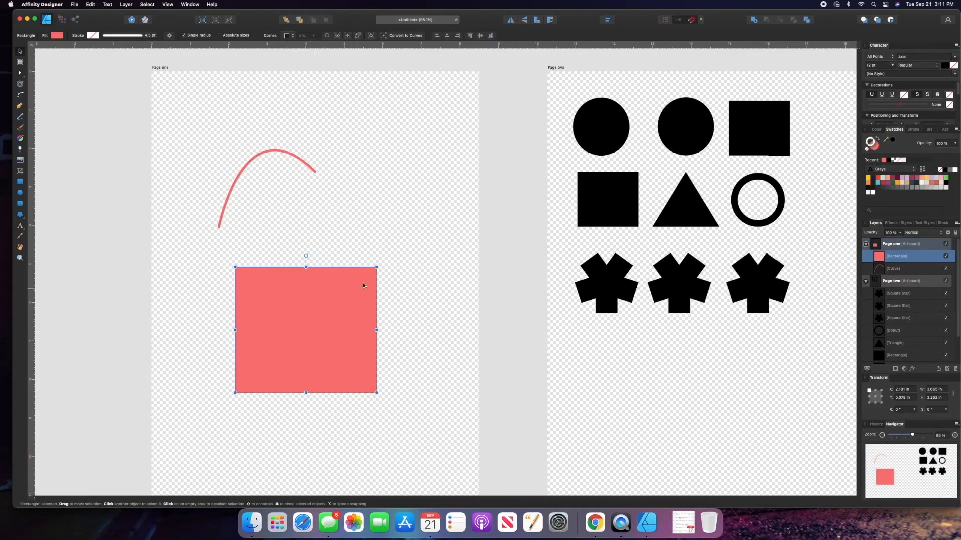
left_click_drag(378, 268, 406, 249)
Move the donut from Page two onto the coral rectangle and enlarge it proportionally to about 3.1 in wide
left_click(776, 182)
left_click_drag(775, 182, 280, 318)
left_click_drag(334, 354, 365, 383)
key("super+z")
left_click_drag(333, 353, 370, 397)
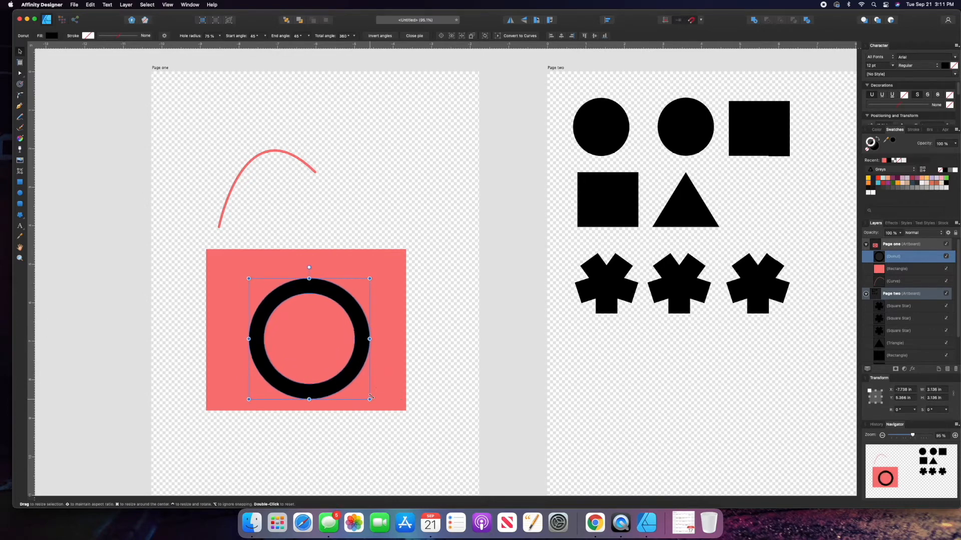
Nudge the donut up and left to centre it on the coral rectangle, and select both shapes
key("shift+Up")
key("shift+Up")
key("shift+Up")
key("shift+Left")
key("shift+Up")
key("shift+Left")
key("shift+Up")
key("shift+Left")
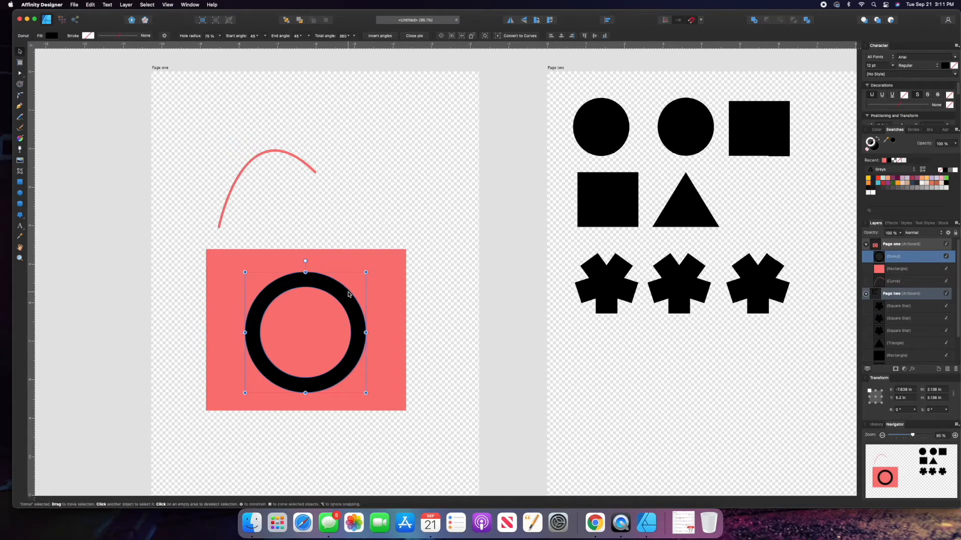
left_click(380, 260, "shift")
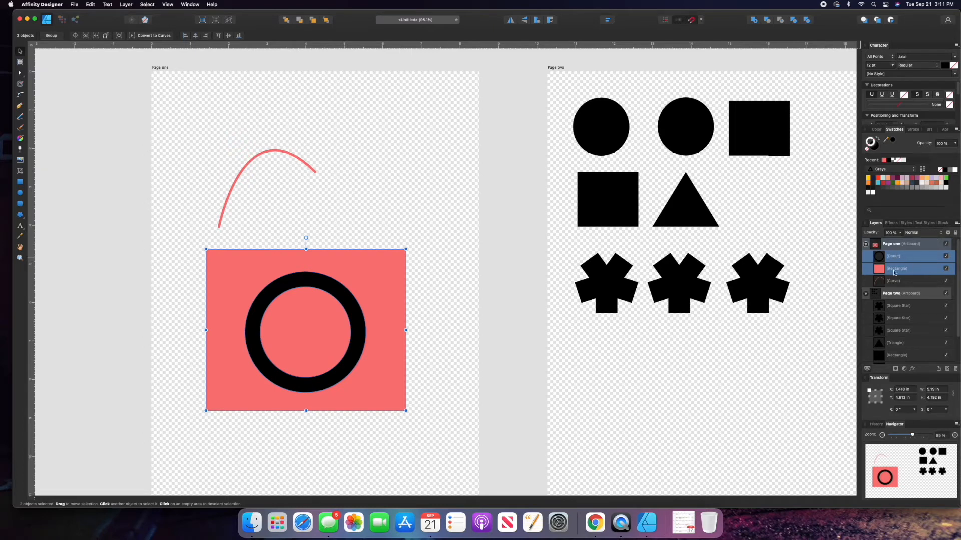
Subtract the donut from the coral rectangle to cut a ring-shaped hole, and deselect the result
left_click(107, 4)
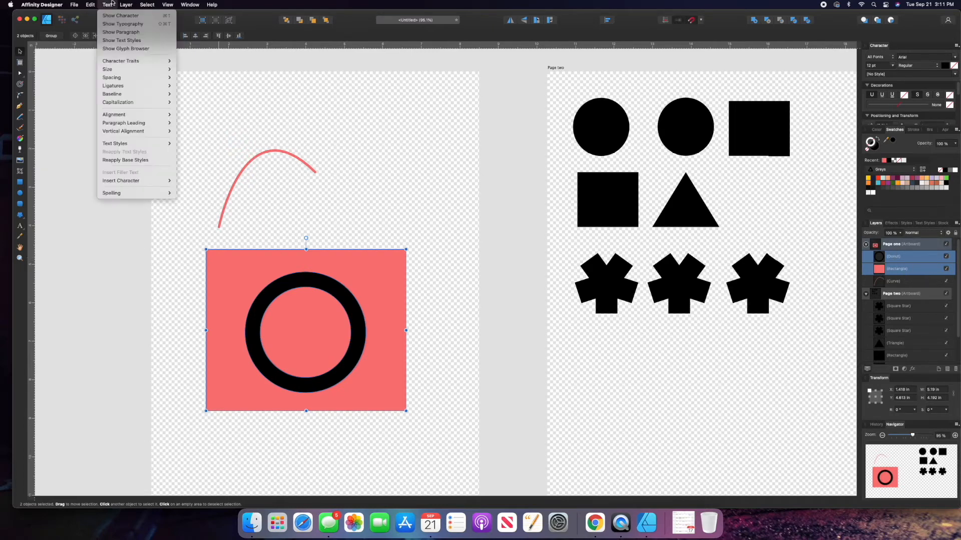
mouse_move(125, 5)
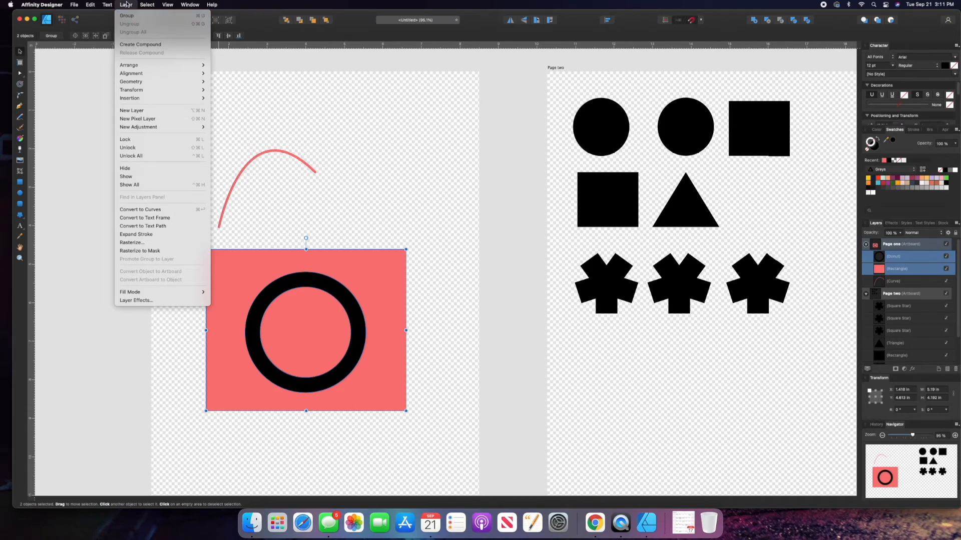
mouse_move(148, 84)
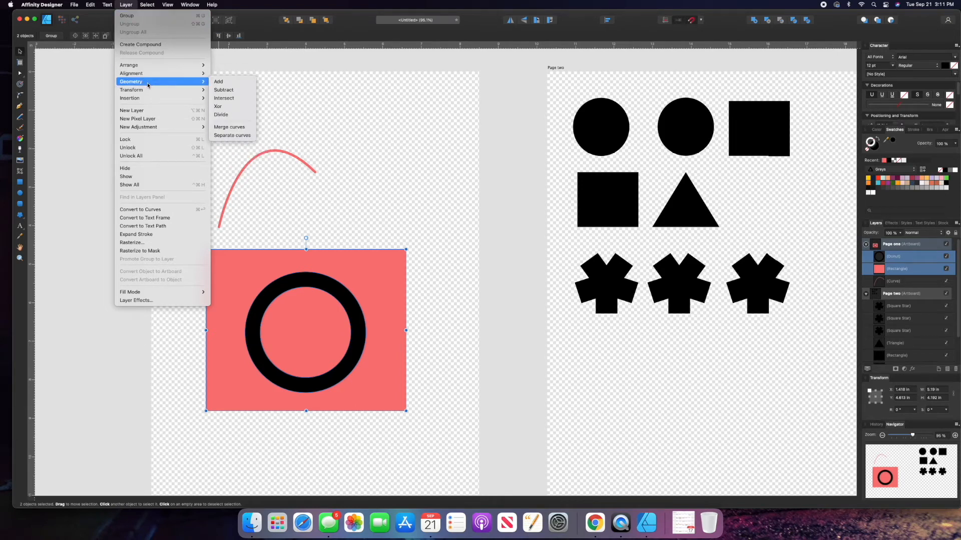
left_click(241, 90)
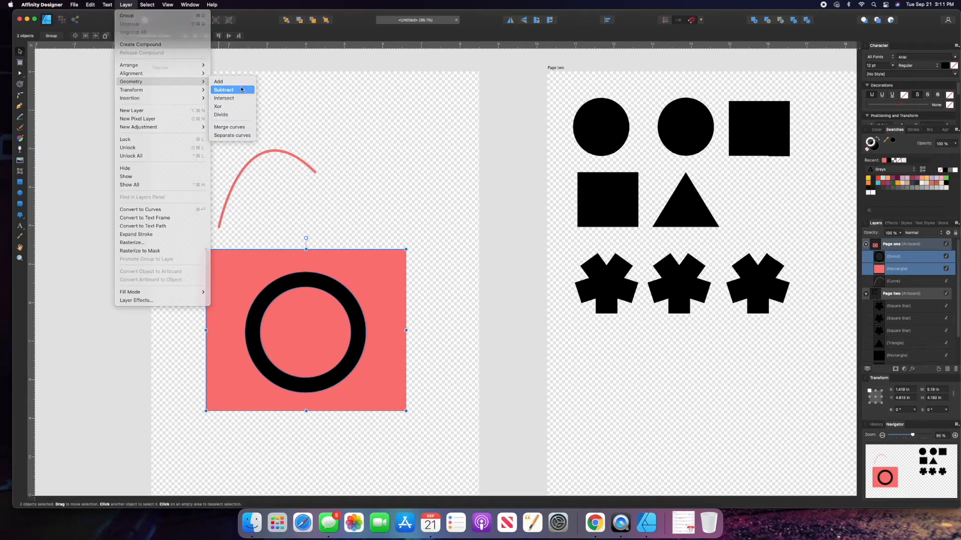
left_click(384, 163)
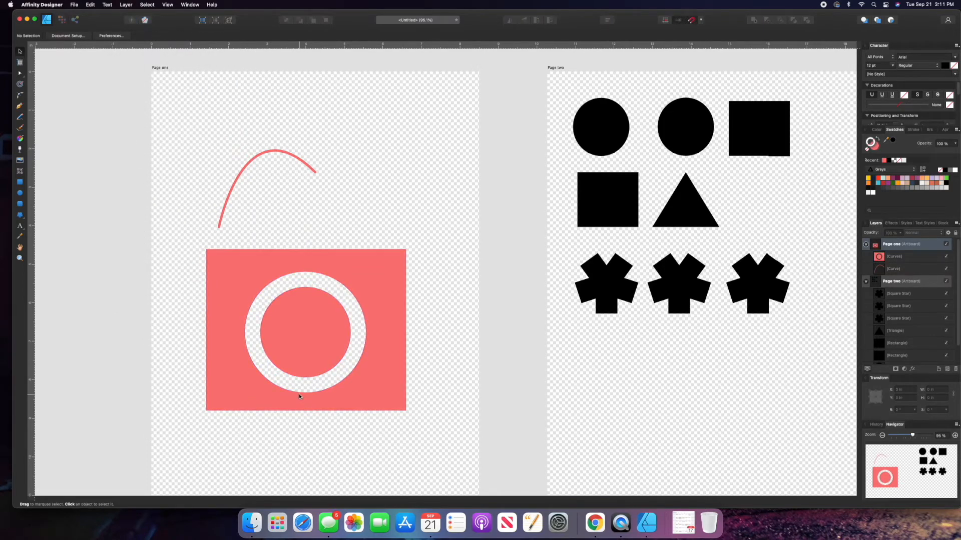
Move the coral rectangle with the ring cut-out to the lower part of Page one
scroll(340, 291, "down", 3)
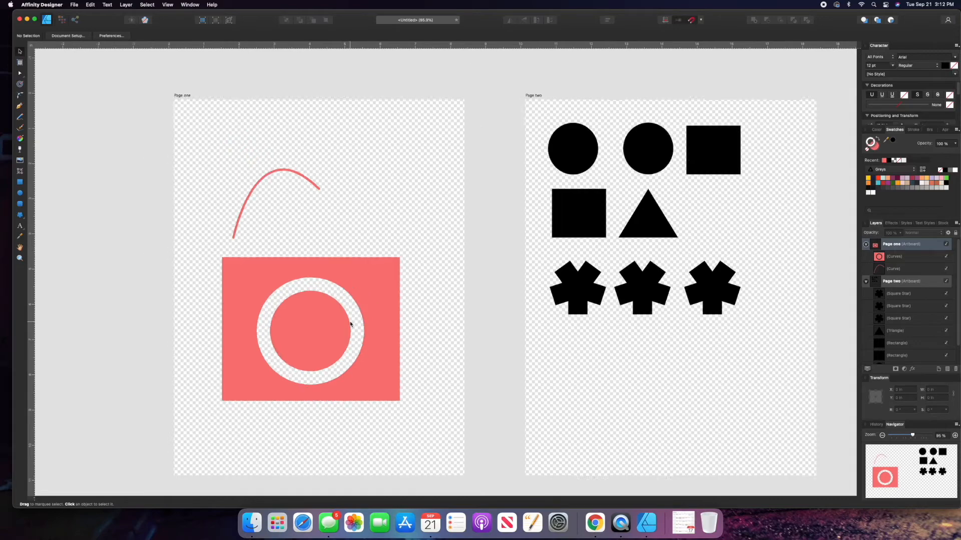
scroll(350, 320, "up", 5)
mouse_move(333, 318)
left_mouse_down()
mouse_move(339, 296)
mouse_move(309, 314)
mouse_move(351, 299)
mouse_move(340, 303)
left_mouse_up()
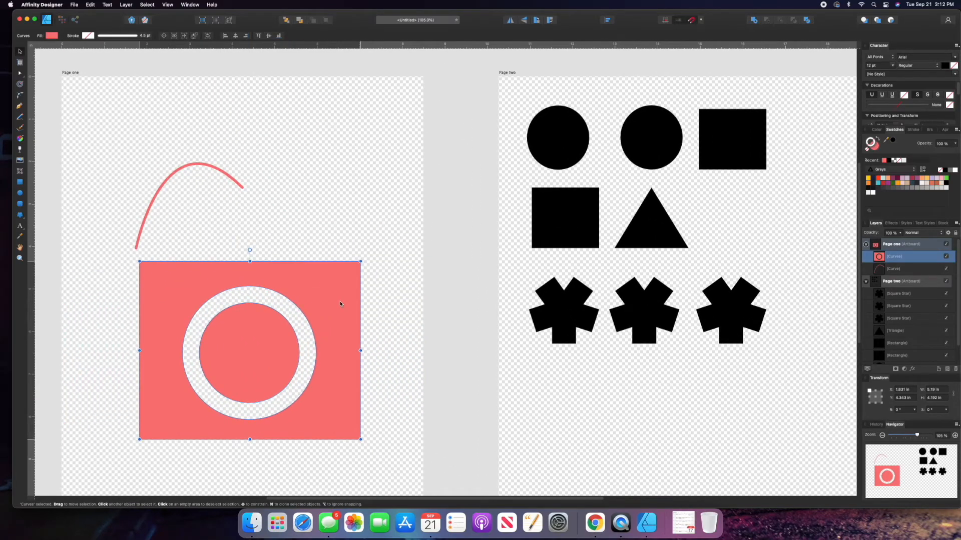
scroll(328, 243, "down", 3)
left_click_drag(275, 263, 278, 296)
Move the black triangle from Page two above the coral rectangle on Page one, and move the coral curve to Page two
left_click(552, 226)
left_click_drag(571, 233, 307, 238)
left_click_drag(215, 199, 512, 366)
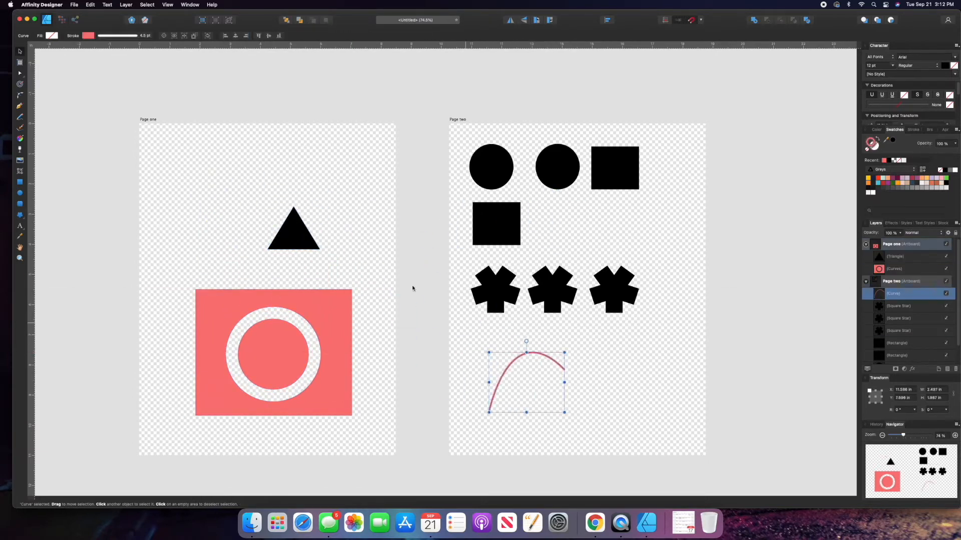
Stretch the triangle to about 5.19 by 1.42 in and seat it on the coral rectangle's top edge like a roof
left_click_drag(292, 234, 352, 278)
scroll(289, 257, "up", 1)
mouse_move(265, 283)
left_mouse_down()
mouse_move(264, 272)
mouse_move(263, 288)
left_mouse_up()
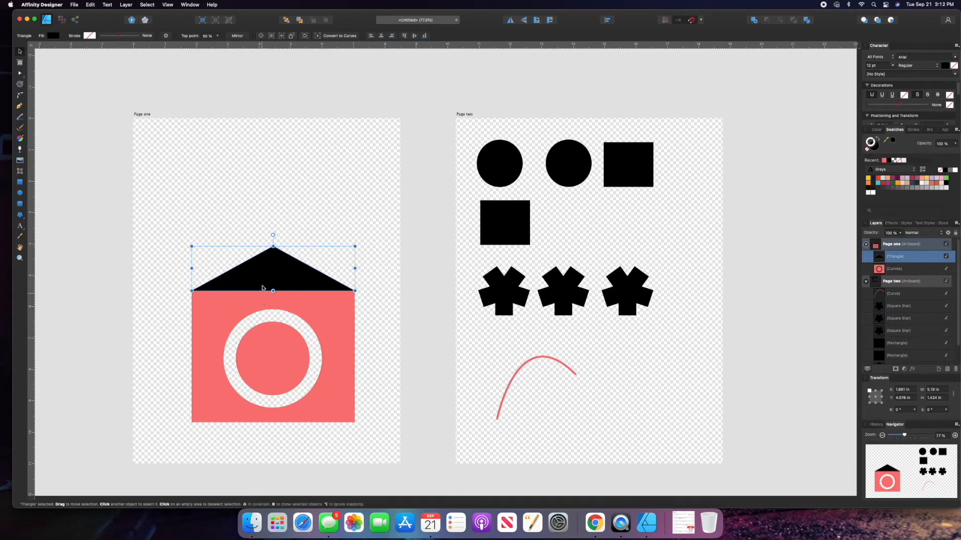
Combine the triangle and the coral rectangle into one house shape with the Add geometry operation
left_click(243, 305, "shift")
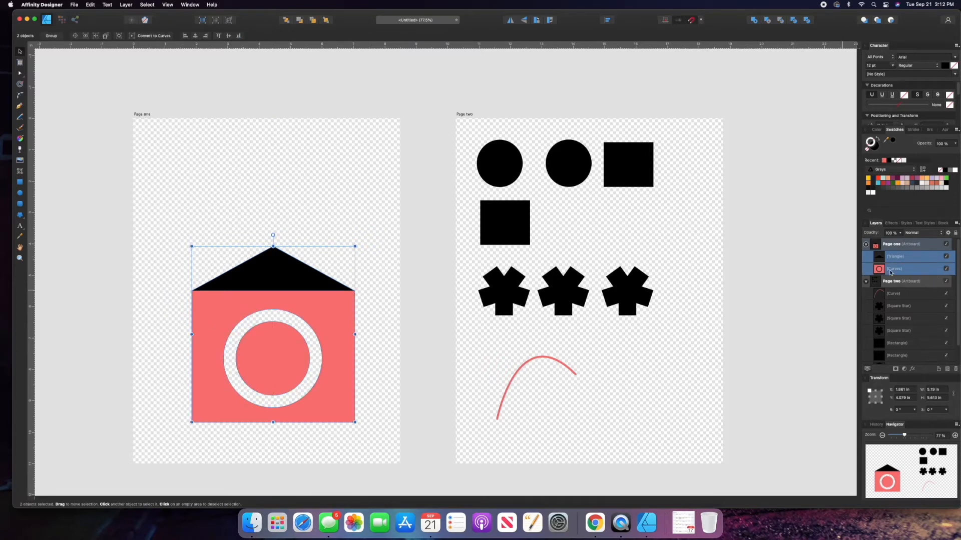
left_click(76, 200)
left_click_drag(76, 201, 411, 492)
left_click(125, 5)
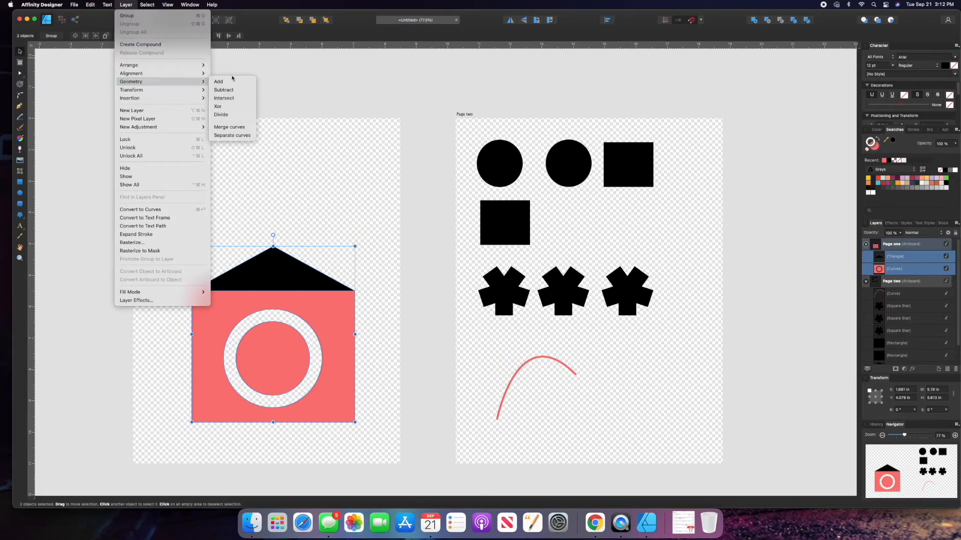
left_click(238, 83)
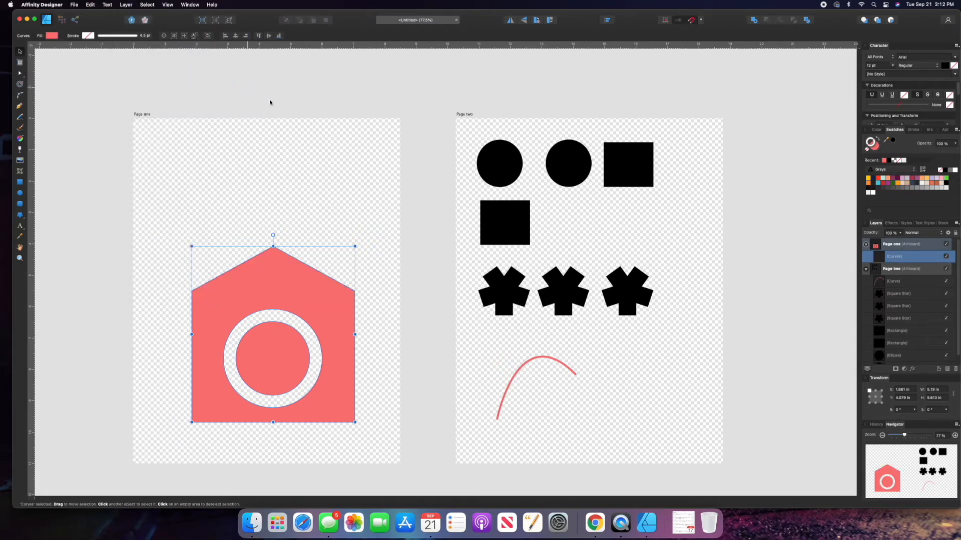
left_click(328, 174)
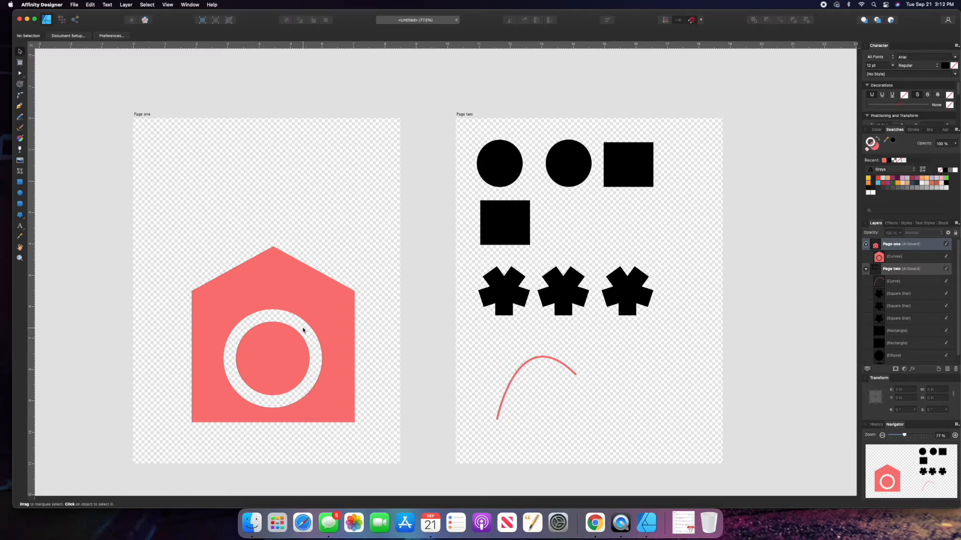
Move the combined house shape to the upper part of Page one and deselect it
left_click_drag(301, 327, 272, 252)
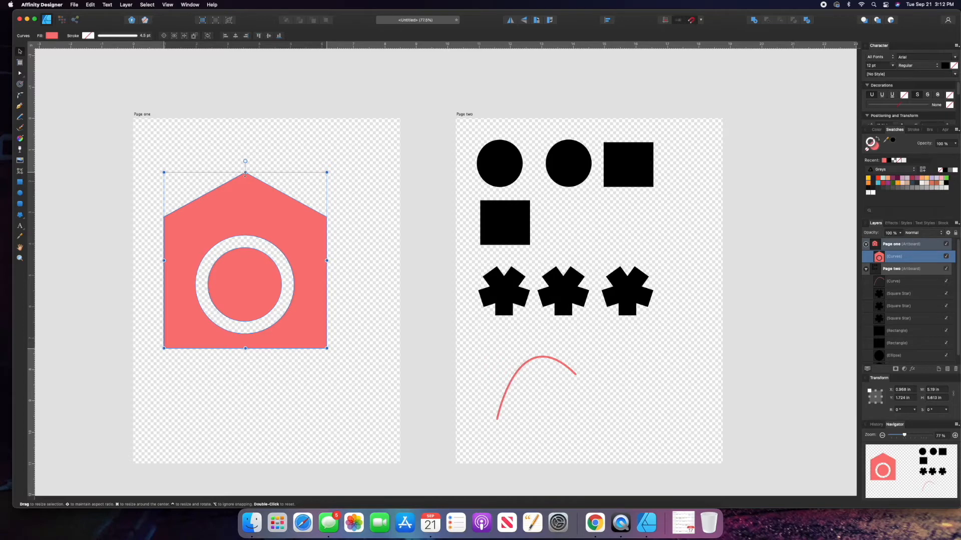
left_click(533, 364)
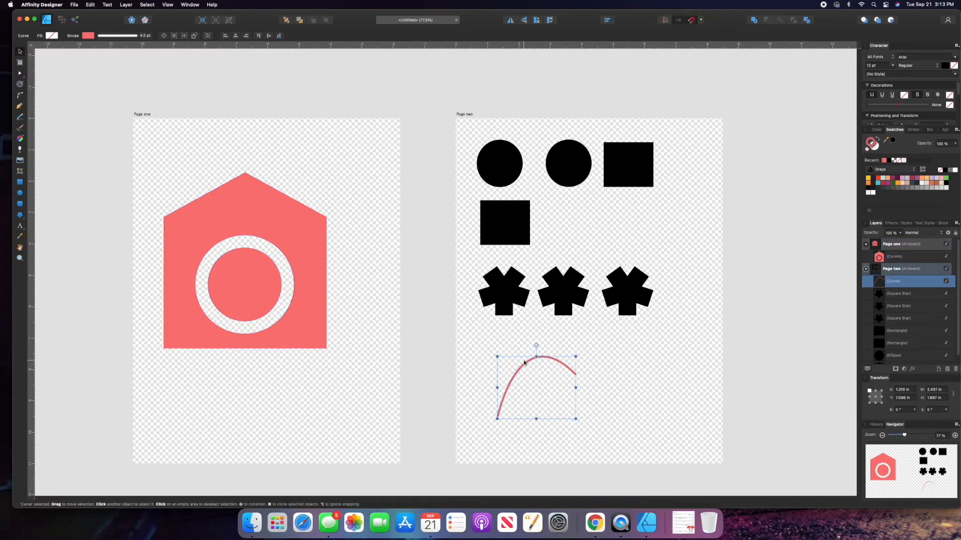
left_click_drag(280, 215, 268, 172)
left_click(22, 106)
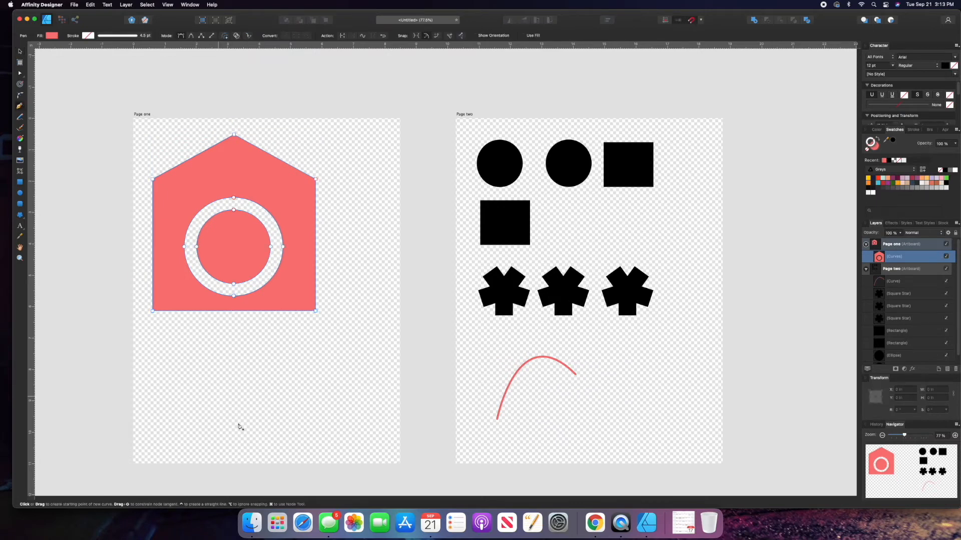
left_click(20, 51)
left_click(112, 216)
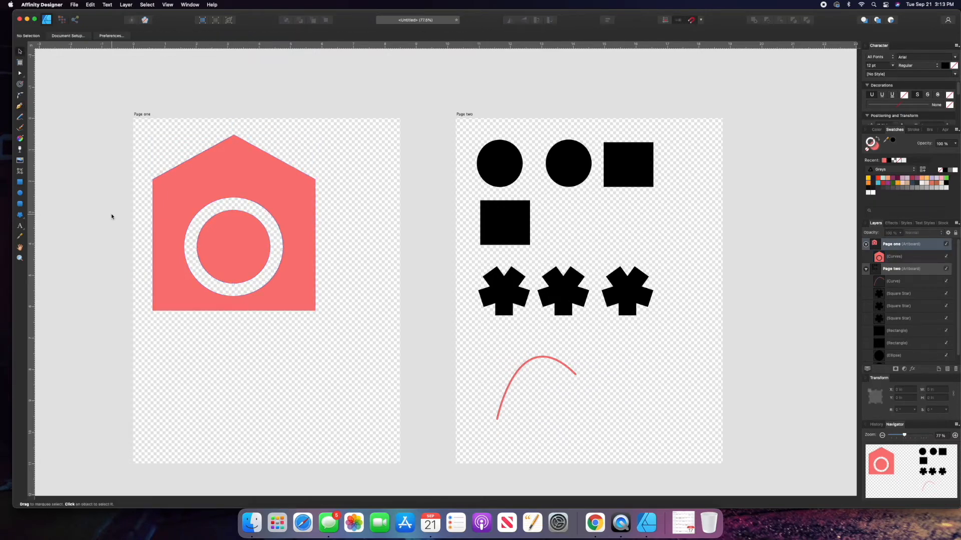
Move a black square star from Page two to below the house shape on Page one and make its fill grey
left_click(19, 108)
key("v")
left_click_drag(518, 290, 247, 412)
scroll(246, 411, "up", 3)
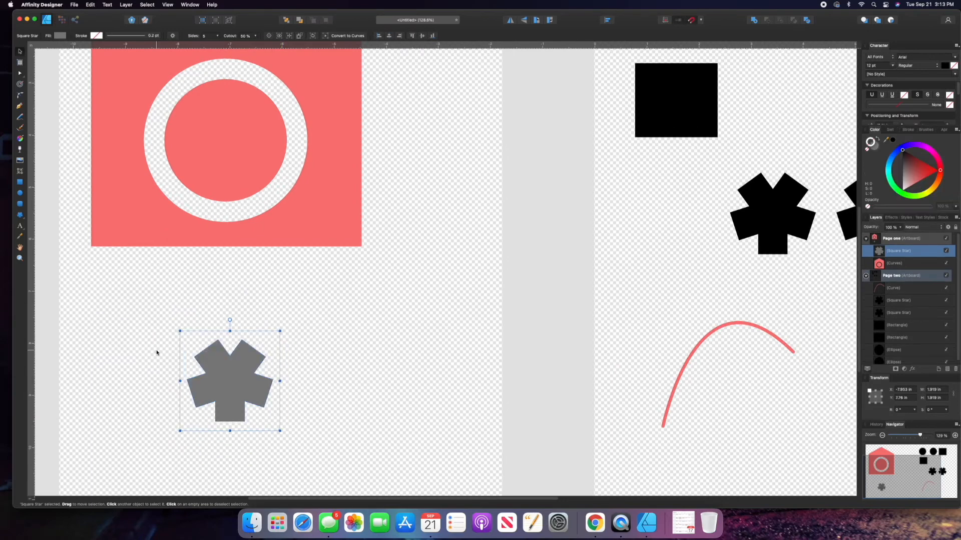
left_click(135, 322)
left_click(244, 362)
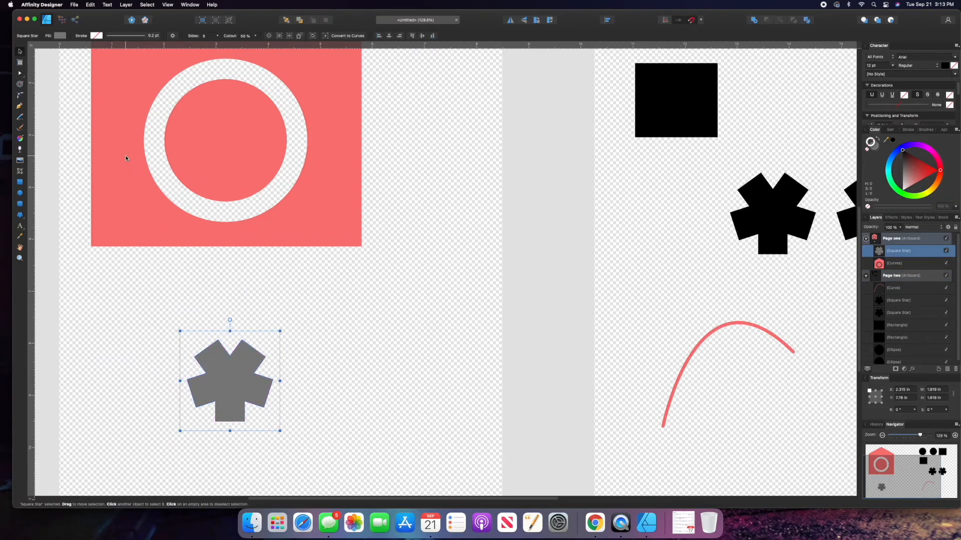
left_click_drag(244, 400, 237, 401)
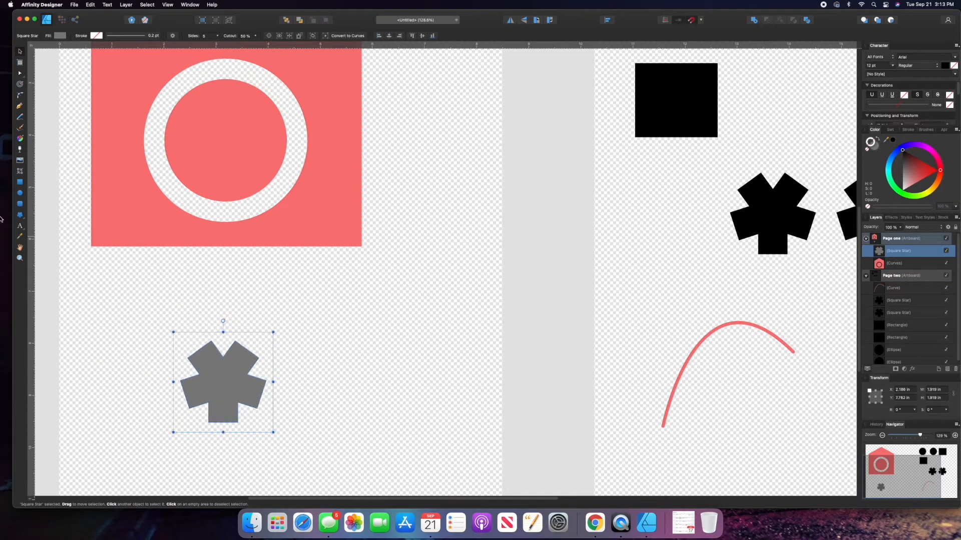
With nothing selected, set the stroke colour to a medium red for drawing new paths with the Pen tool
left_click(19, 107)
scroll(223, 317, "up", 5)
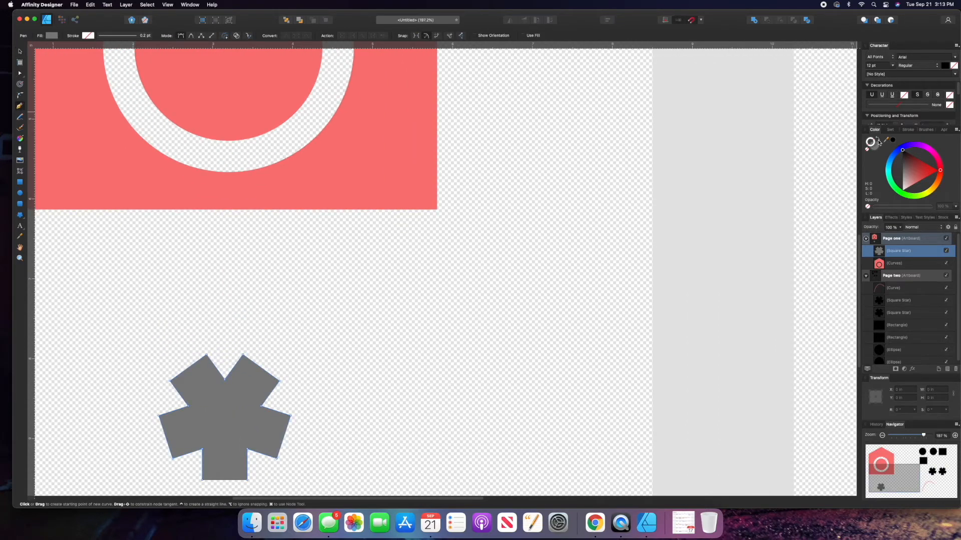
left_click(937, 171)
left_click(20, 51)
left_click(159, 265)
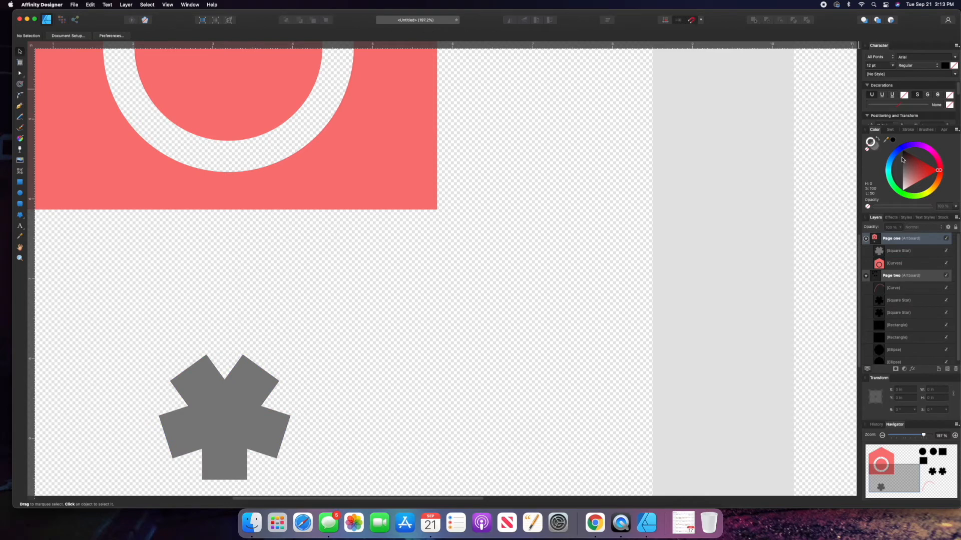
left_click(877, 139)
left_click(916, 173)
left_click_drag(917, 174, 921, 175)
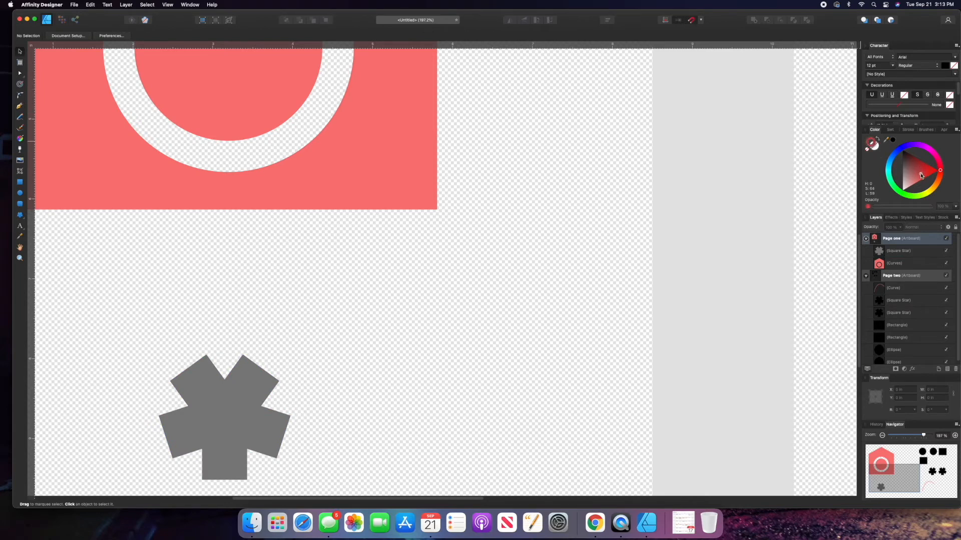
Trace the grey star corner by corner with the Pen tool as a closed red 4.5 pt outline without fill
left_click(19, 107)
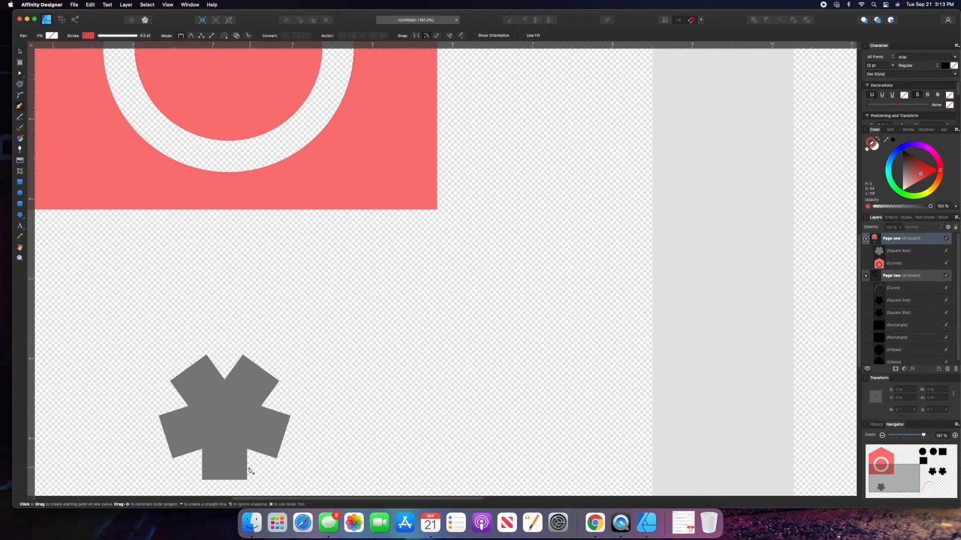
left_click(170, 382)
scroll(170, 383, "up", 3)
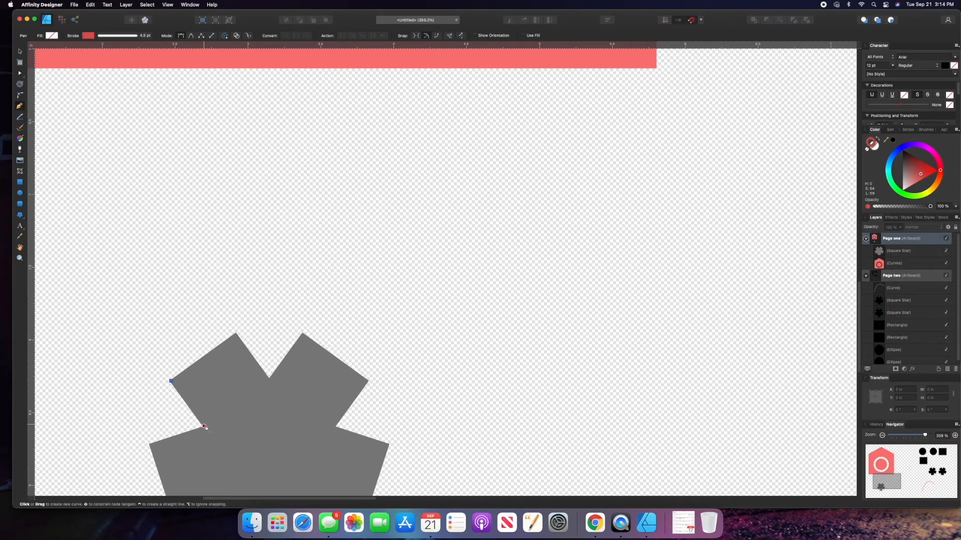
left_click(203, 429)
scroll(203, 430, "down", 1)
scroll(204, 430, "left", 1)
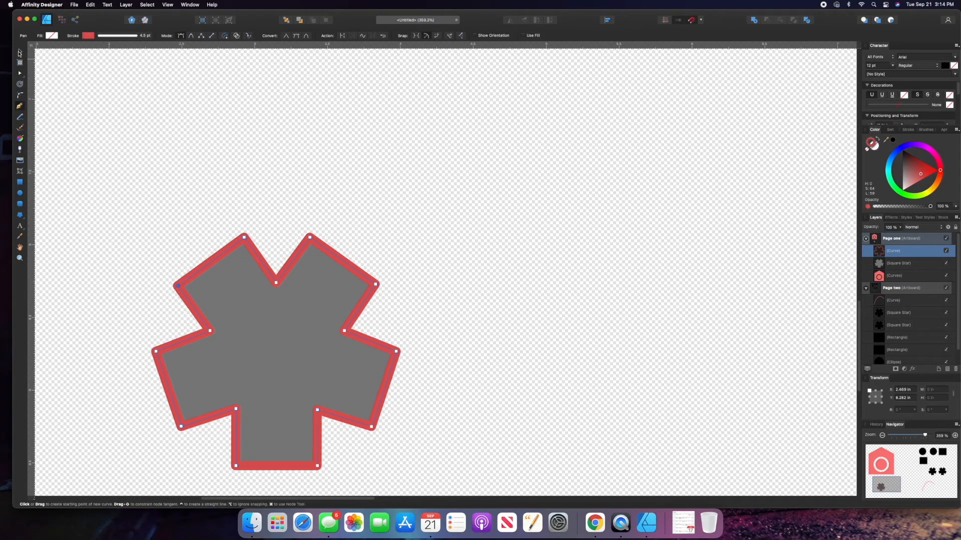
Move the red outline off the grey star to the empty area at about X 4.06 in, Y 6.82 in
left_click(19, 52)
left_click_drag(272, 264, 538, 197)
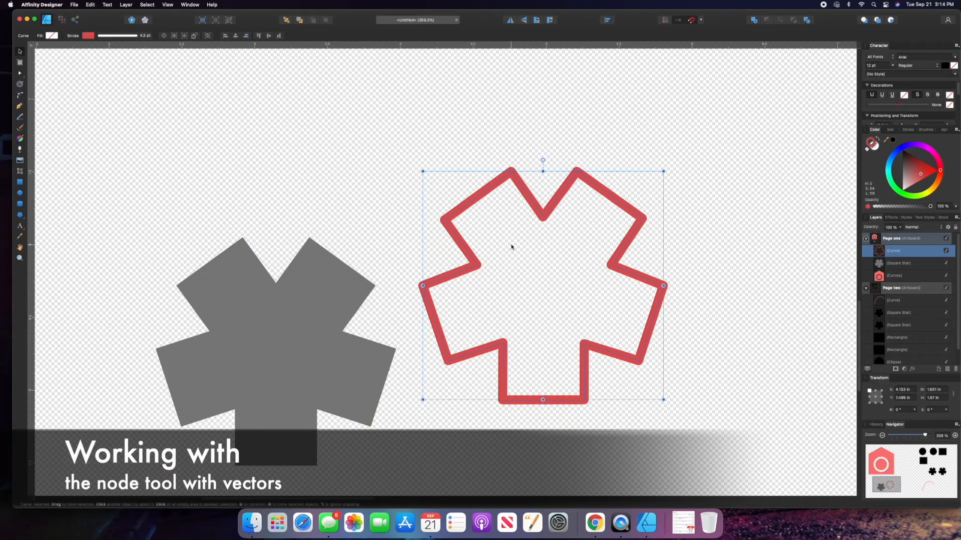
scroll(511, 246, "up", 4)
left_click_drag(511, 265, 492, 187)
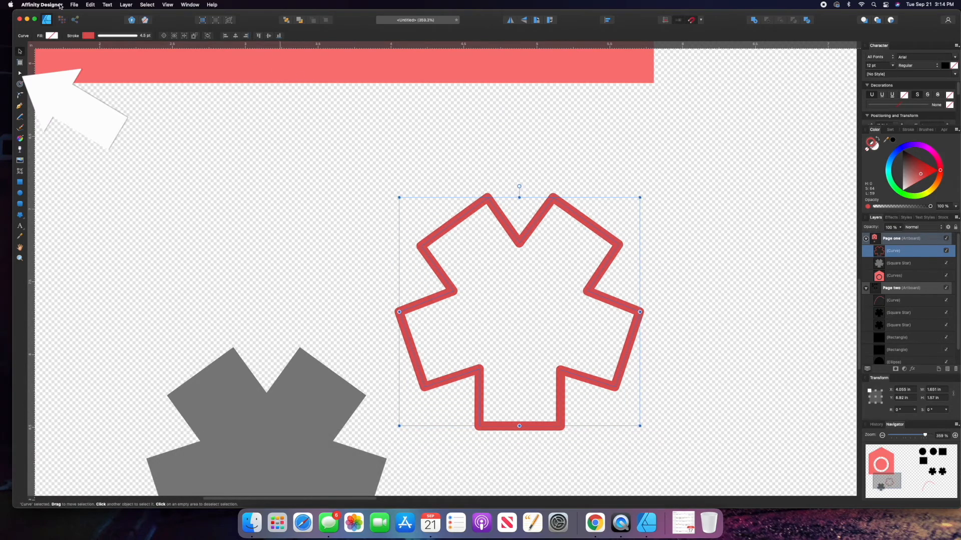
Select all nodes of the red outline with the Node tool and convert them to smooth nodes
left_click(20, 75)
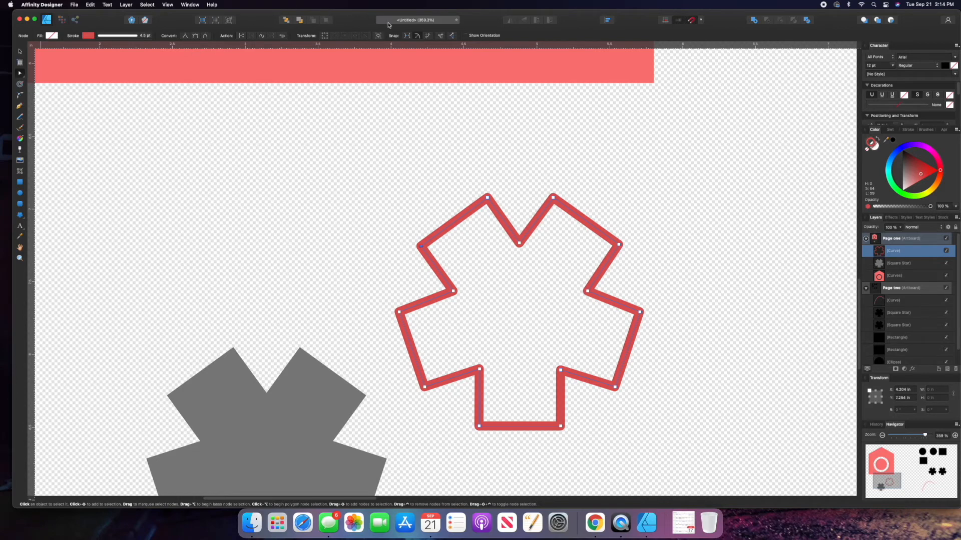
left_click(195, 36)
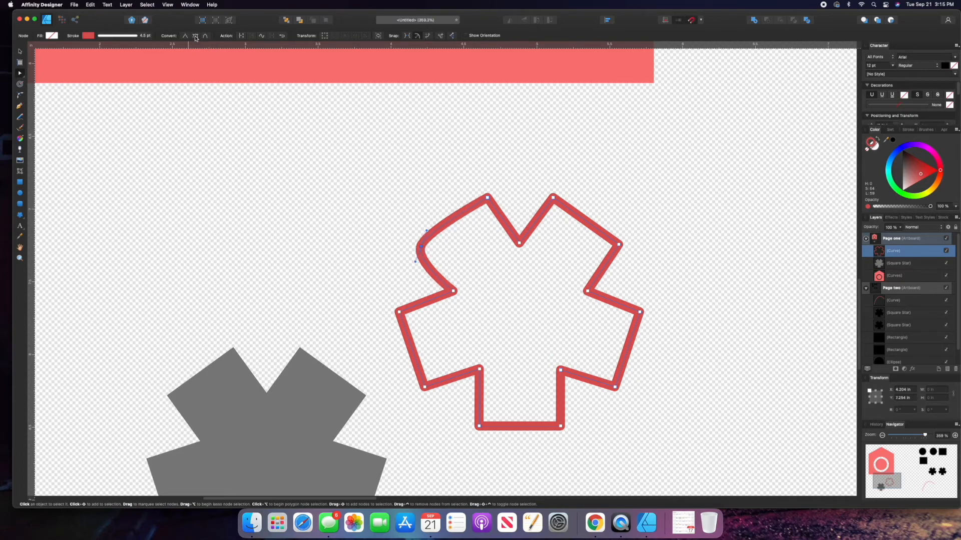
left_click_drag(353, 160, 718, 457)
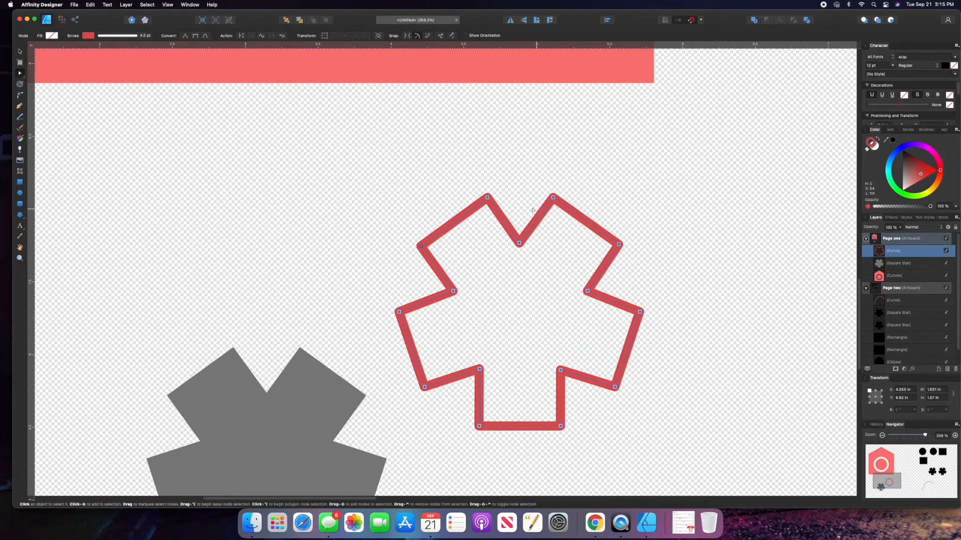
left_click(196, 36)
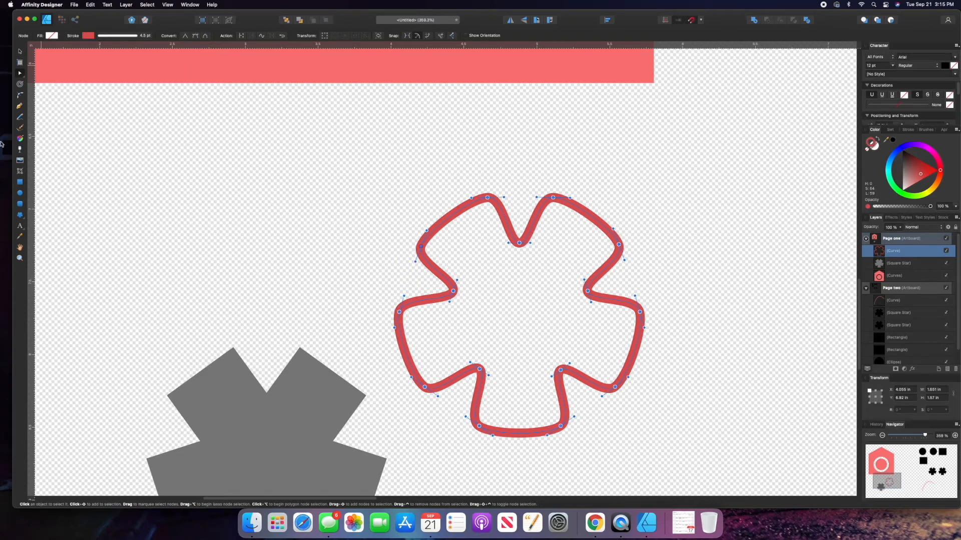
Adjust the curve handles of several nodes on the red outline with the Node tool to refine the rounded petals
left_click(23, 76)
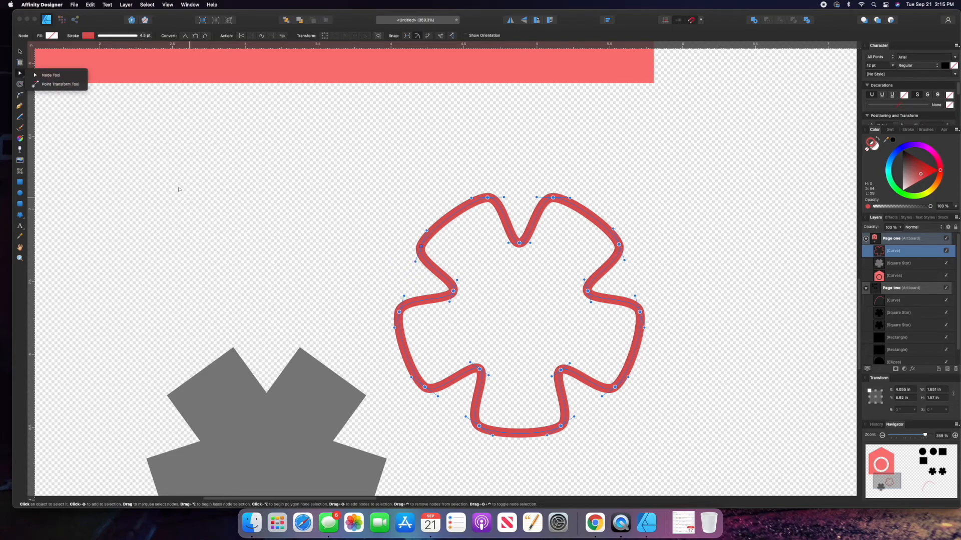
left_click(50, 75)
mouse_move(503, 198)
left_mouse_down()
mouse_move(521, 200)
mouse_move(511, 196)
left_mouse_up()
left_click_drag(602, 397, 599, 399)
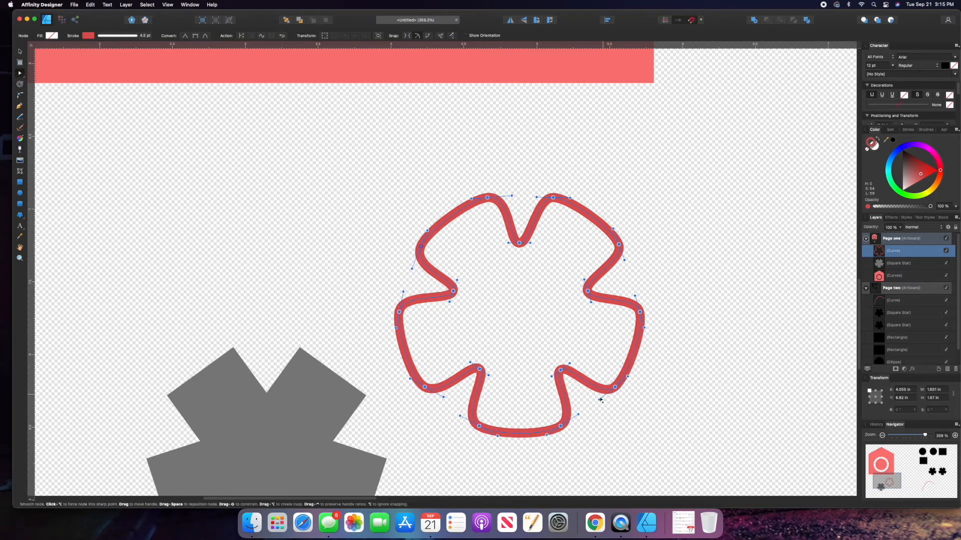
left_click_drag(636, 296, 638, 292)
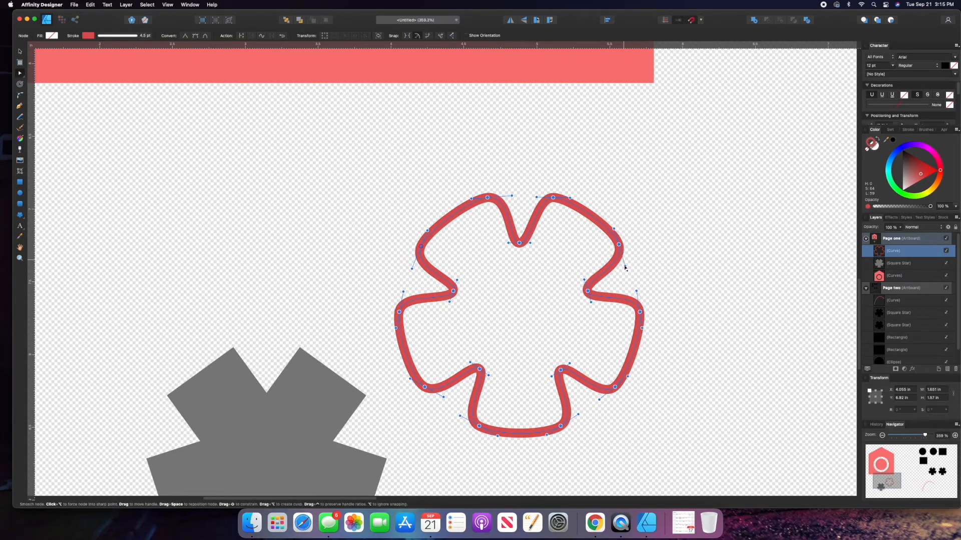
Fine-tune the curve handle on the upper petal of the red outline and finish node editing with the Move tool
left_click_drag(571, 198, 577, 200)
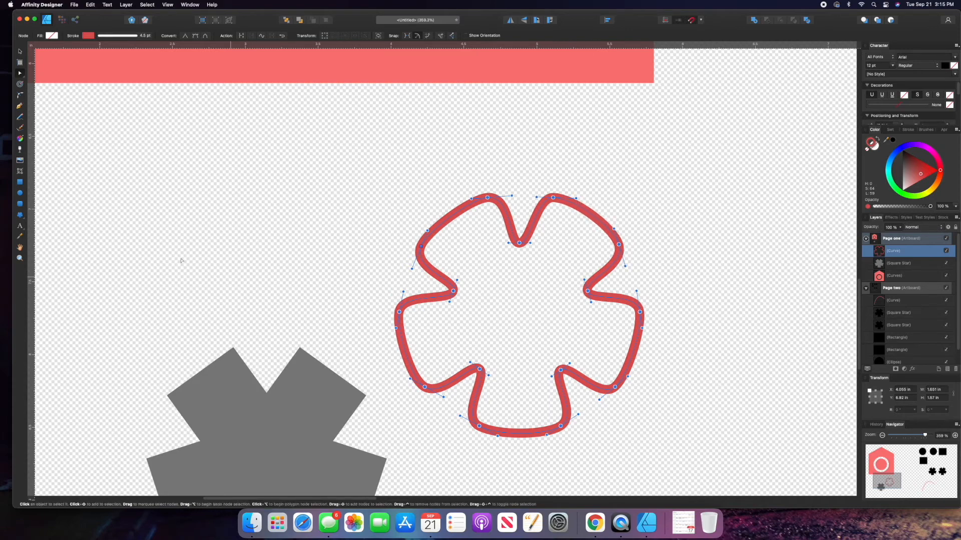
left_click(21, 51)
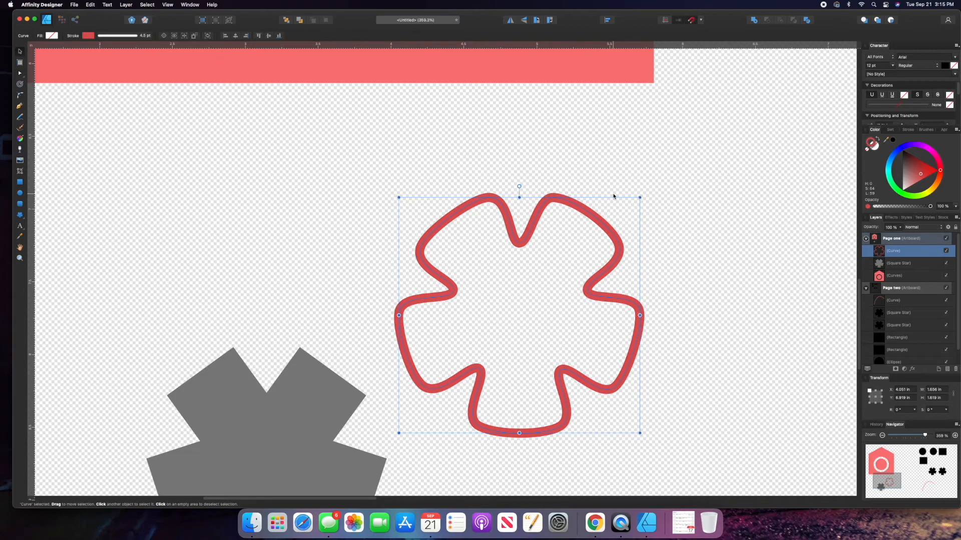
left_click(613, 196)
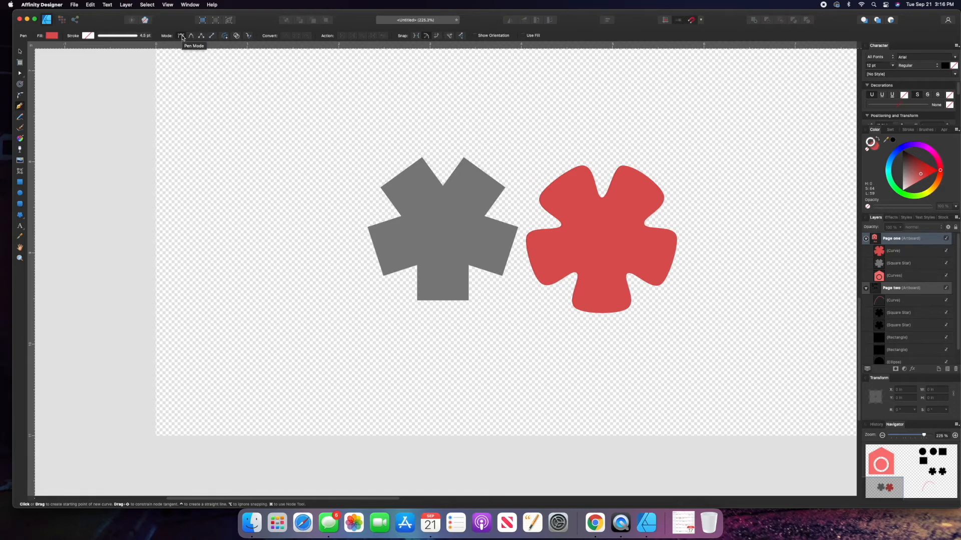
Try drawing a short three-point path in Pen Mode on the empty area beside the grey star, and undo it
left_click(211, 146)
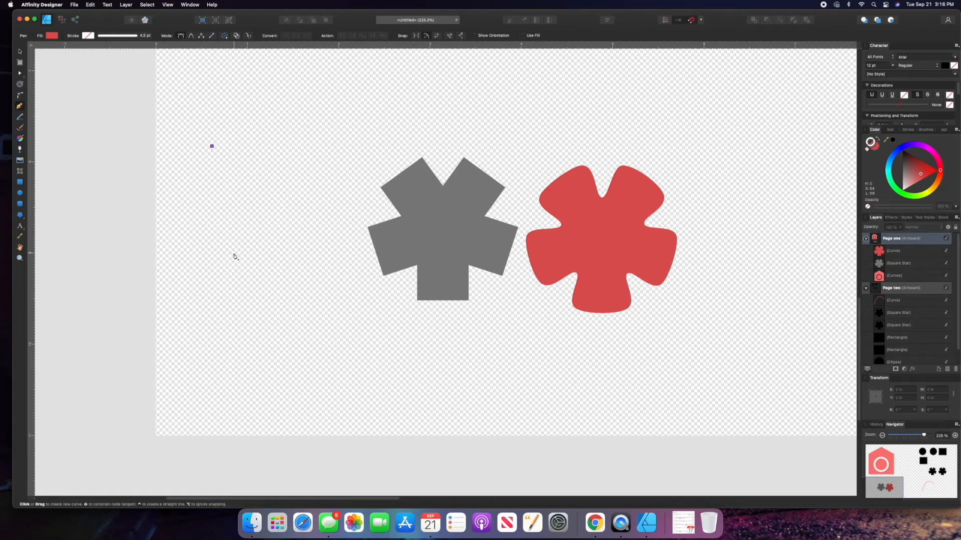
left_click(233, 254)
left_click_drag(265, 184, 216, 119)
key("super+z")
key("super+z")
key("super+z")
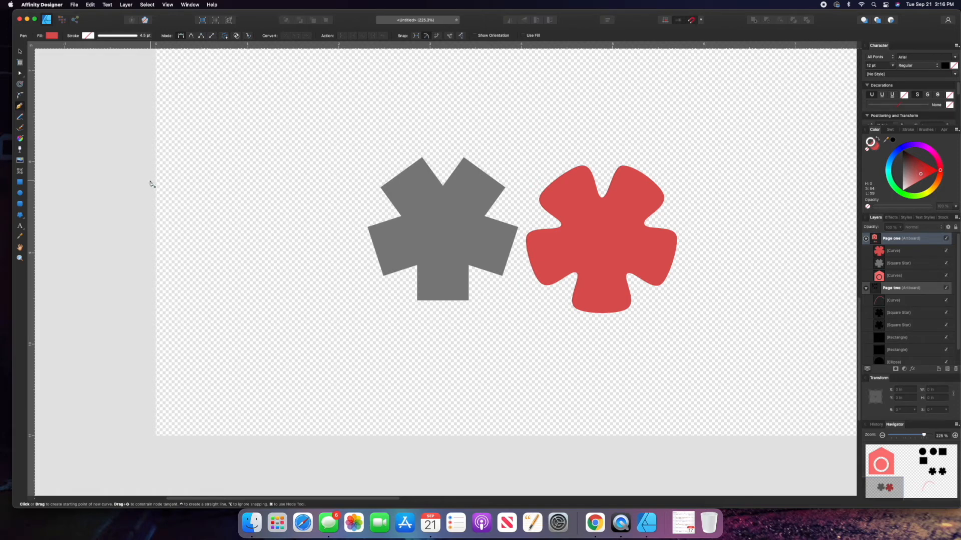
Switch the Pen tool to Smart Mode with a red 4.5 pt stroke and no fill
left_click(192, 38)
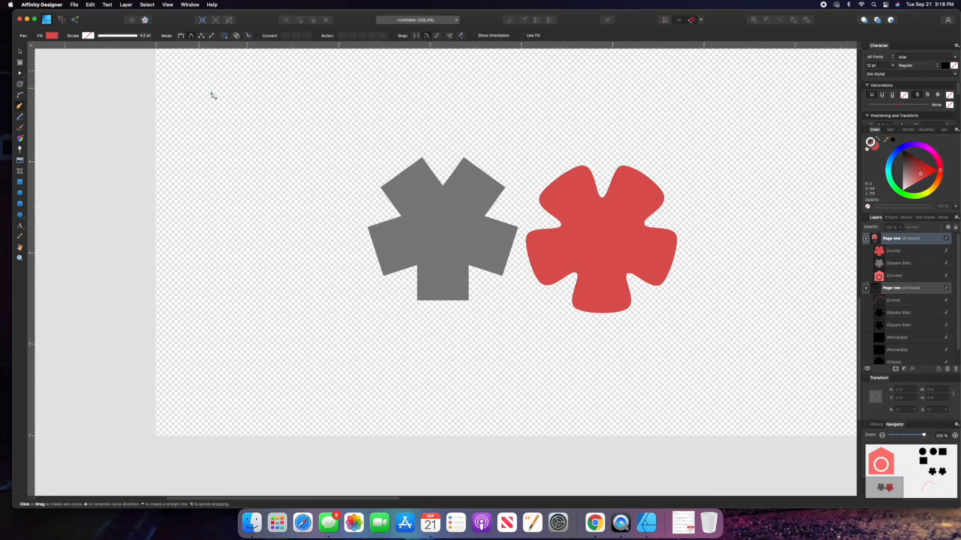
left_click(88, 35)
left_click_drag(139, 94, 141, 94)
left_click(52, 36)
left_click(130, 45)
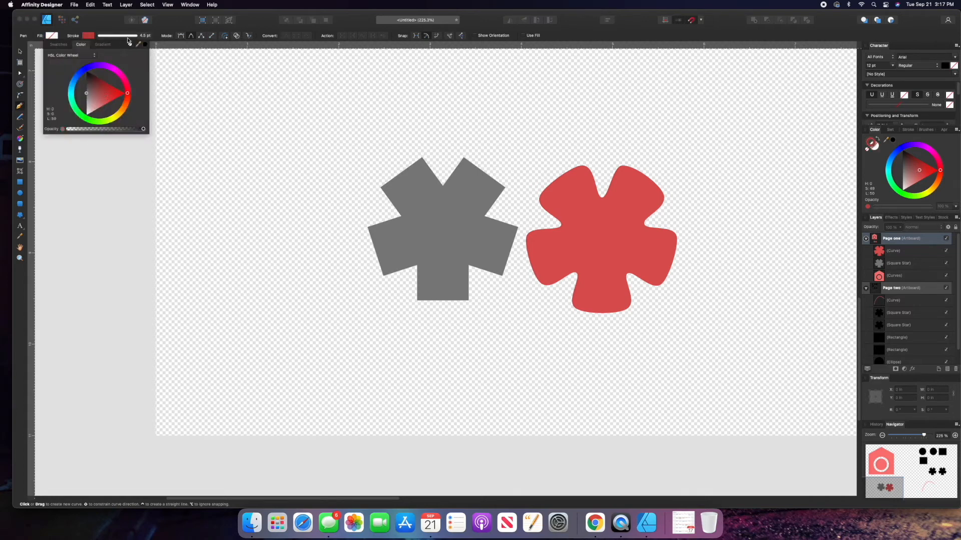
left_click(117, 36)
left_click_drag(111, 59, 109, 59)
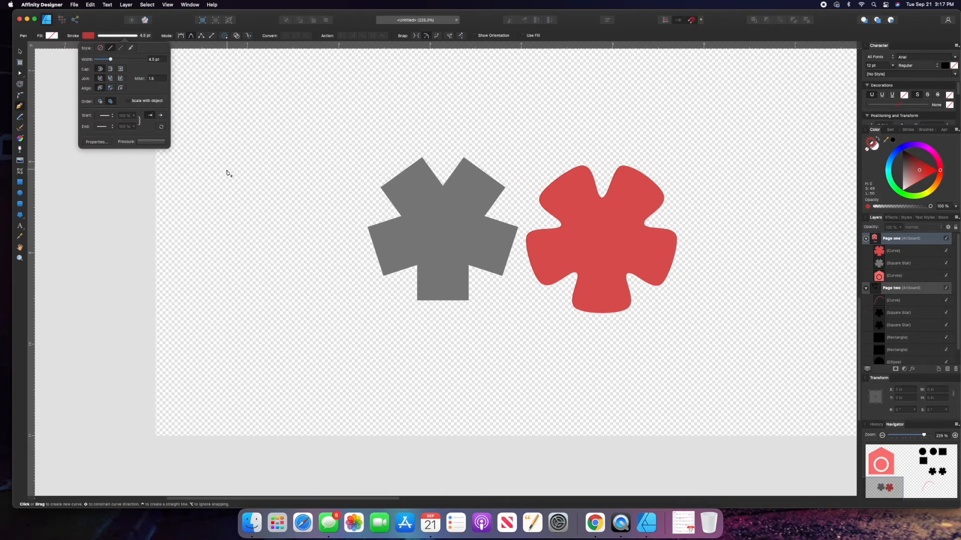
Draw an open outward-winding spiral of smooth points with the Pen tool on the empty area beside the grey star
left_click(215, 191)
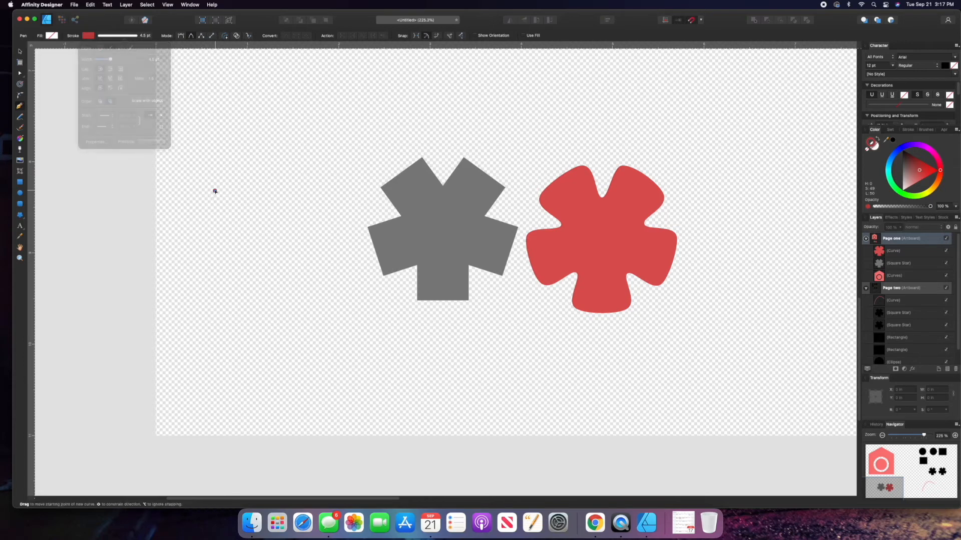
left_click(240, 274)
left_click_drag(270, 118, 262, 101)
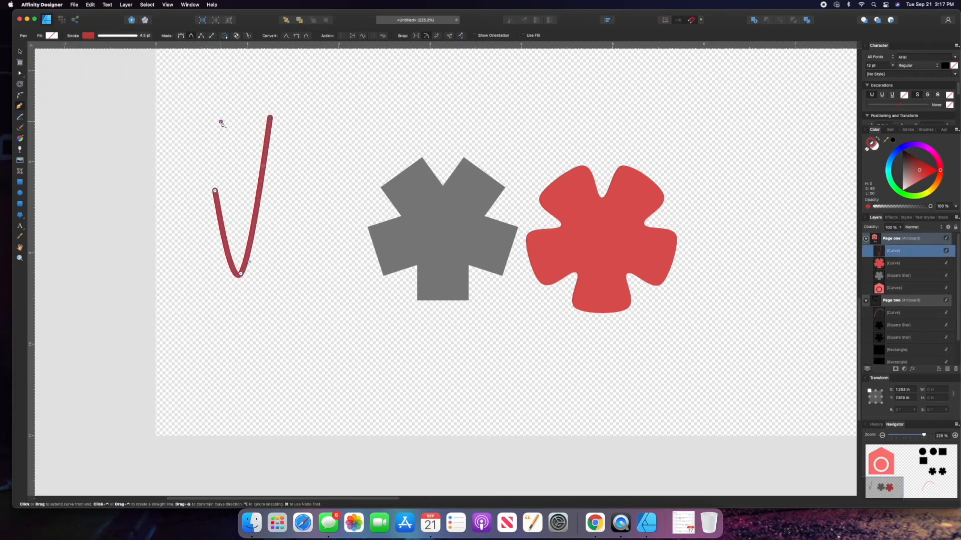
left_click_drag(186, 170, 198, 202)
left_click_drag(245, 301, 273, 290)
left_click_drag(302, 188, 306, 151)
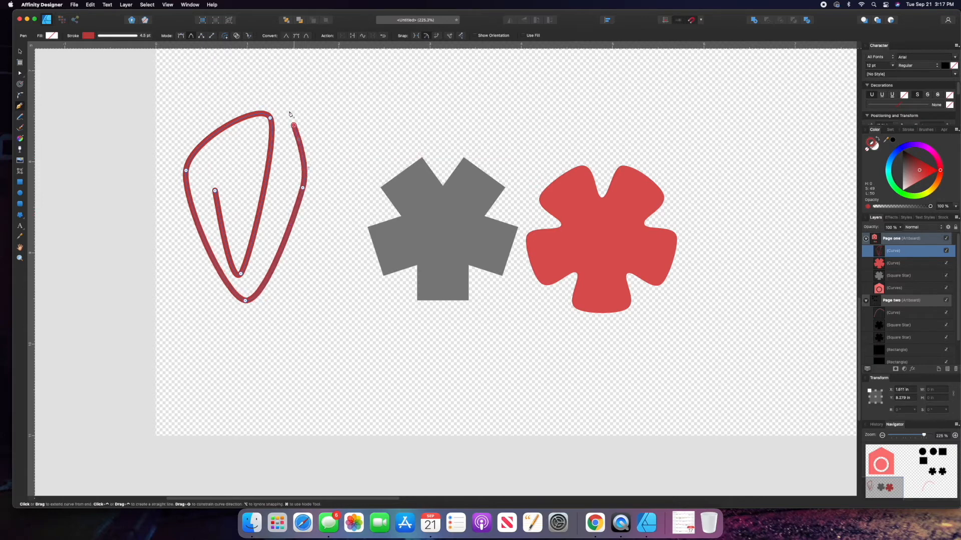
left_click_drag(265, 82, 245, 75)
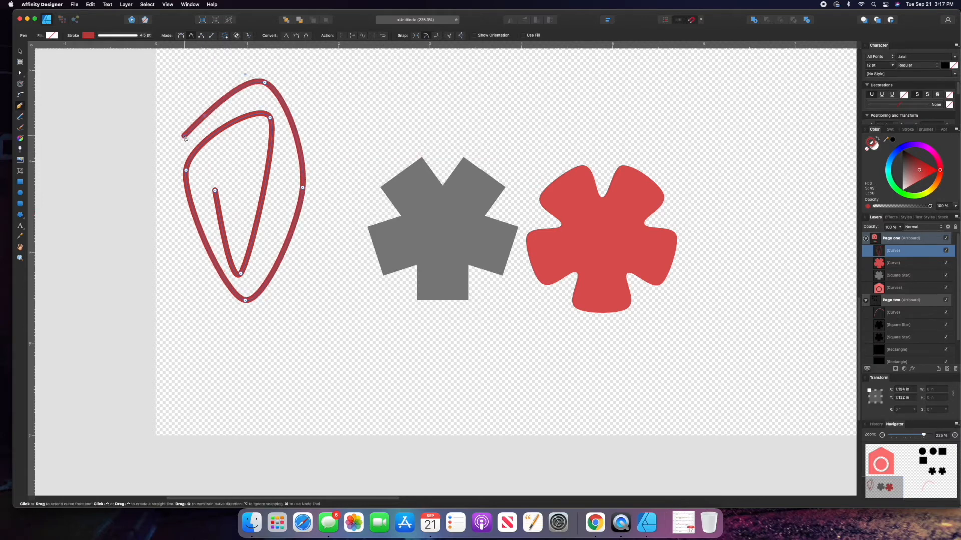
left_click_drag(180, 155, 181, 157)
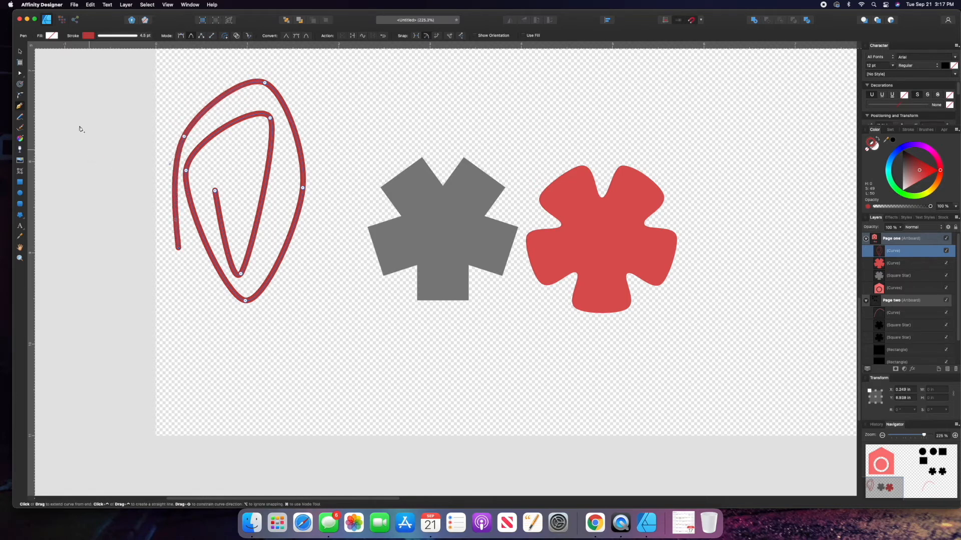
Reshape the inner turns of the red spiral by repositioning several nodes and a curve handle with the Node tool
left_click(20, 74)
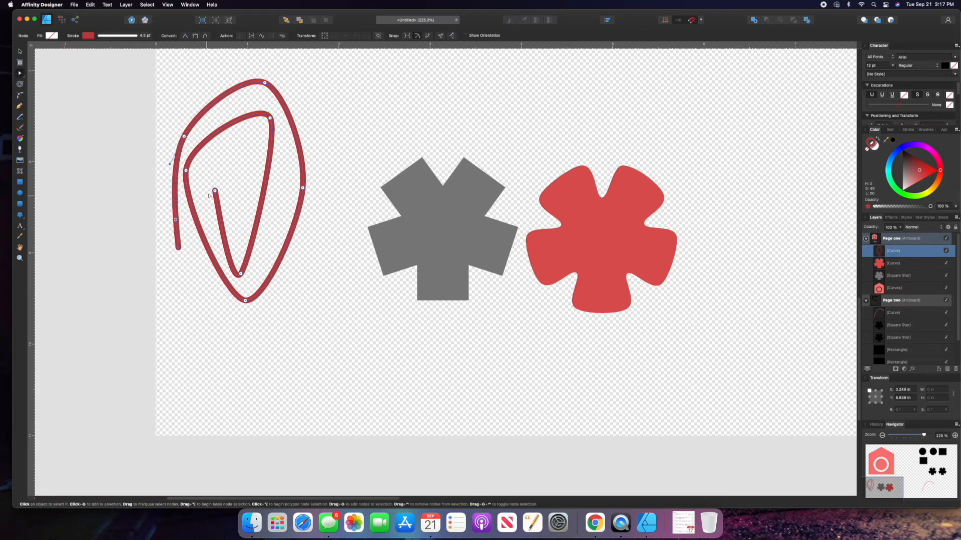
left_click_drag(241, 274, 251, 246)
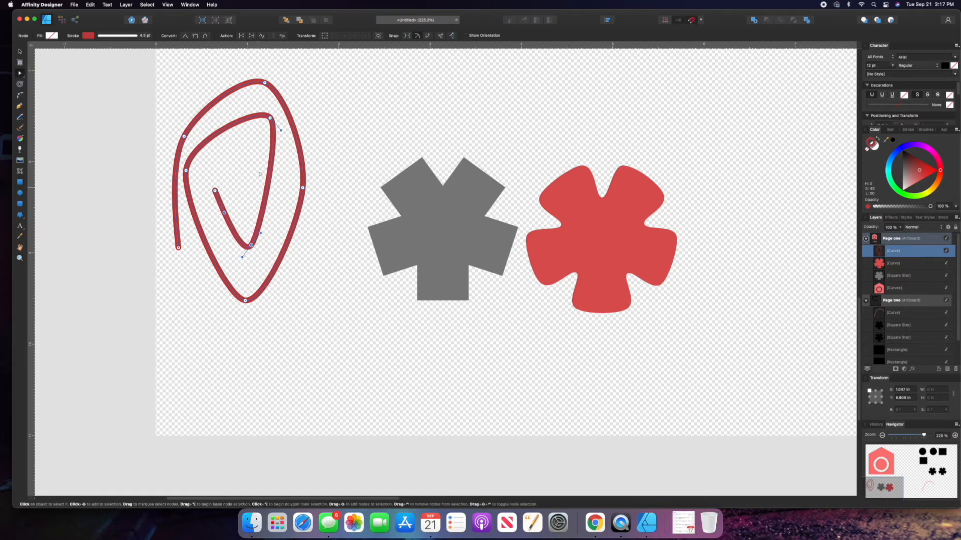
left_click(187, 171)
mouse_move(186, 171)
left_mouse_down()
mouse_move(205, 171)
mouse_move(198, 180)
left_mouse_up()
left_click_drag(261, 108, 255, 84)
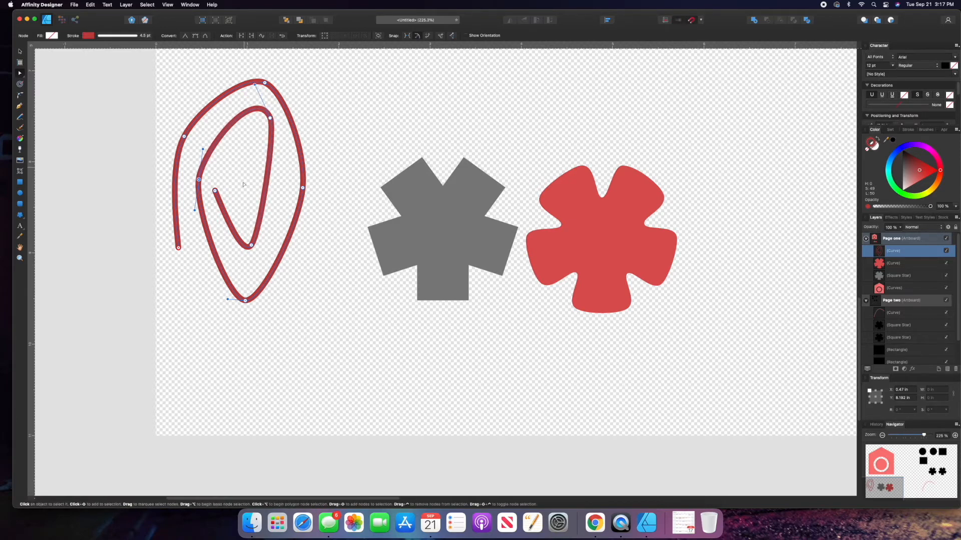
left_click_drag(215, 191, 230, 176)
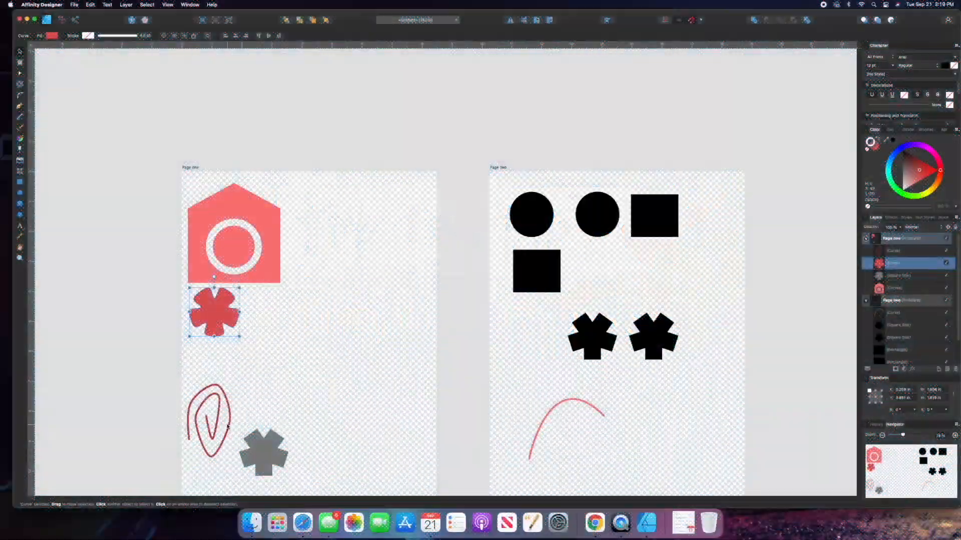
Arrange the red spiral and the grey star in a column beneath the red flower on Page one
left_click_drag(228, 422, 249, 370)
left_click_drag(235, 376, 233, 401)
left_click(258, 470)
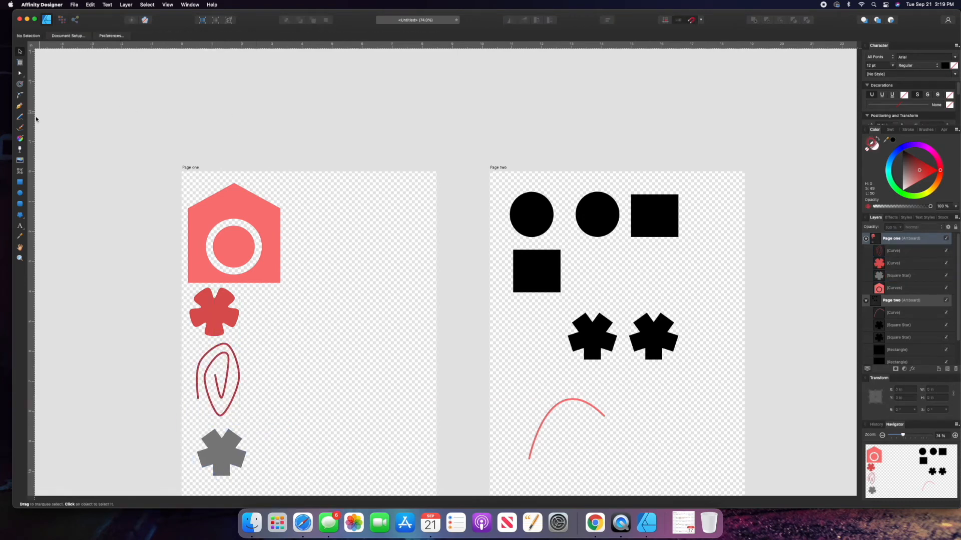
Draw a red circle on the empty area of Page one with the Ellipse tool and scale it to about 2.5 in
left_click(20, 194)
left_click_drag(320, 238, 403, 321)
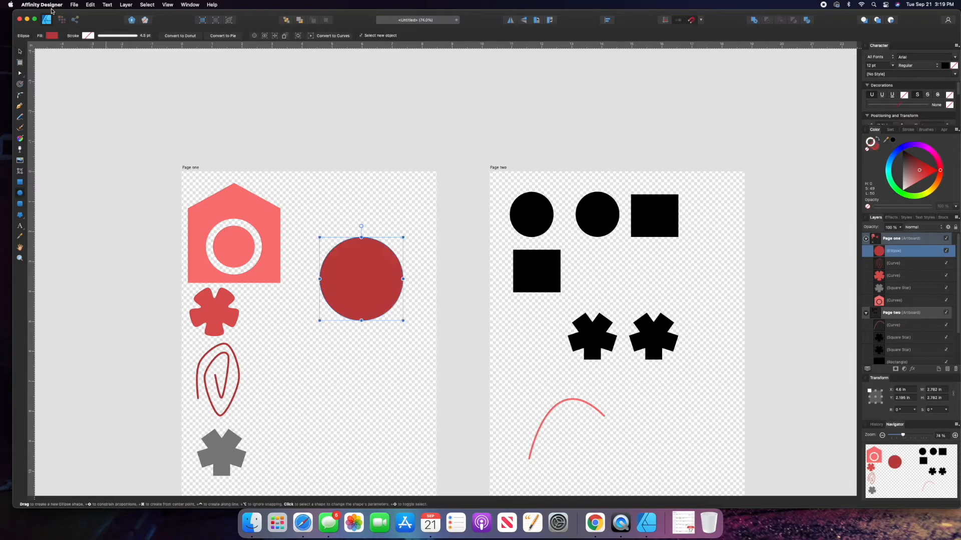
key("v")
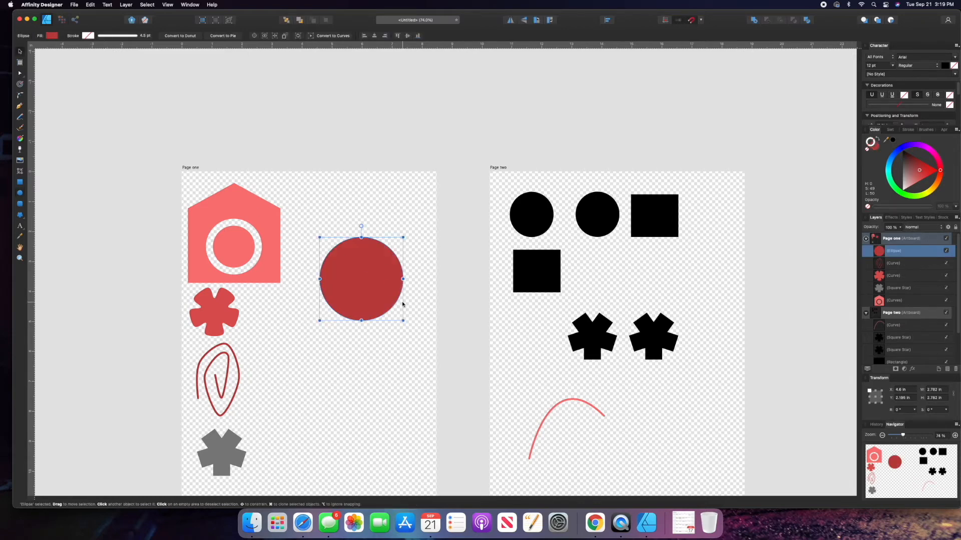
left_click_drag(401, 318, 395, 311)
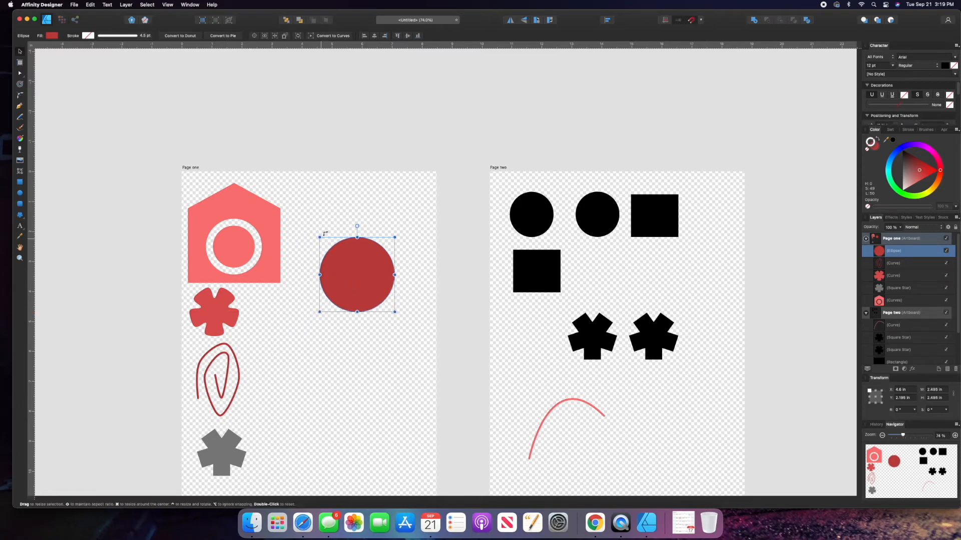
Expand the Page one artboard's layers and select individual shape layers in turn to examine which object each represents
left_click(357, 208)
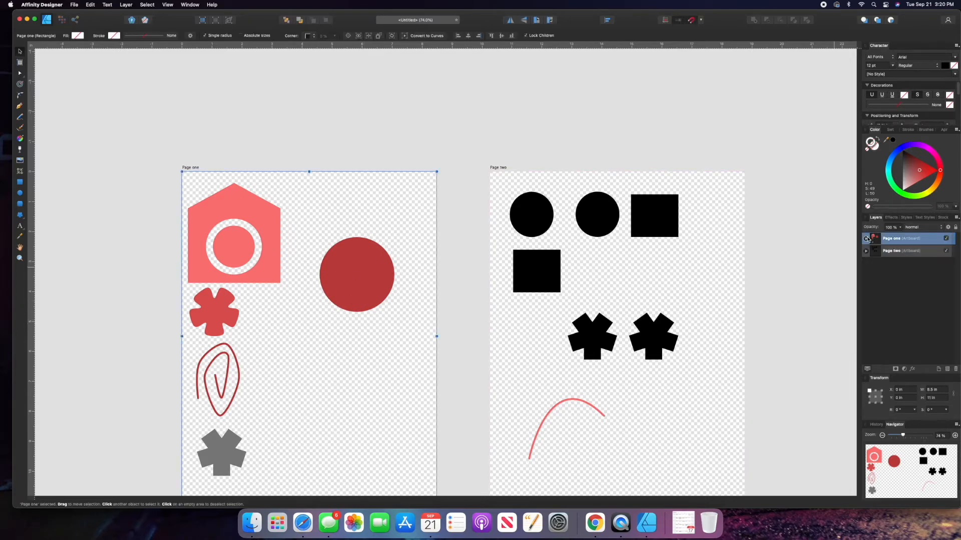
left_click(865, 239)
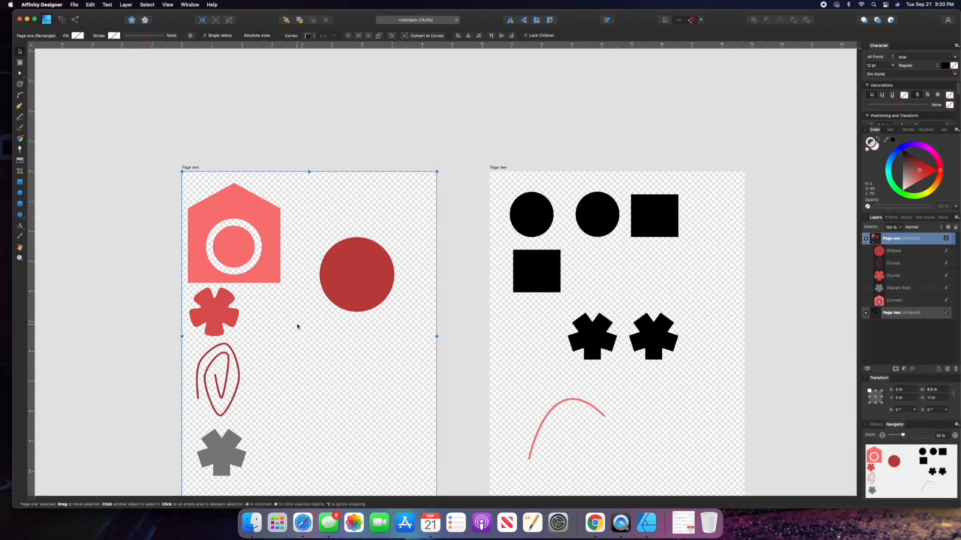
left_click(906, 251)
left_click(904, 276)
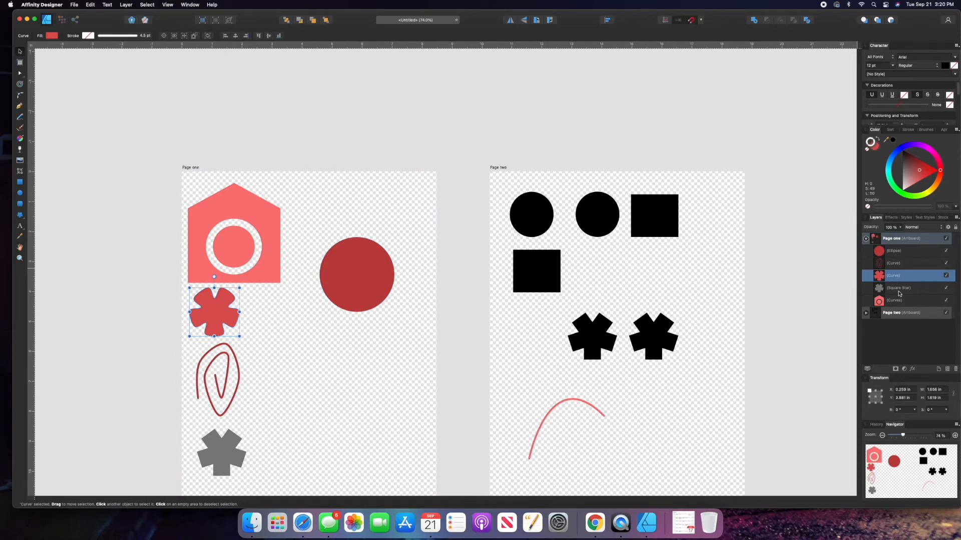
left_click(899, 289)
left_click(896, 302)
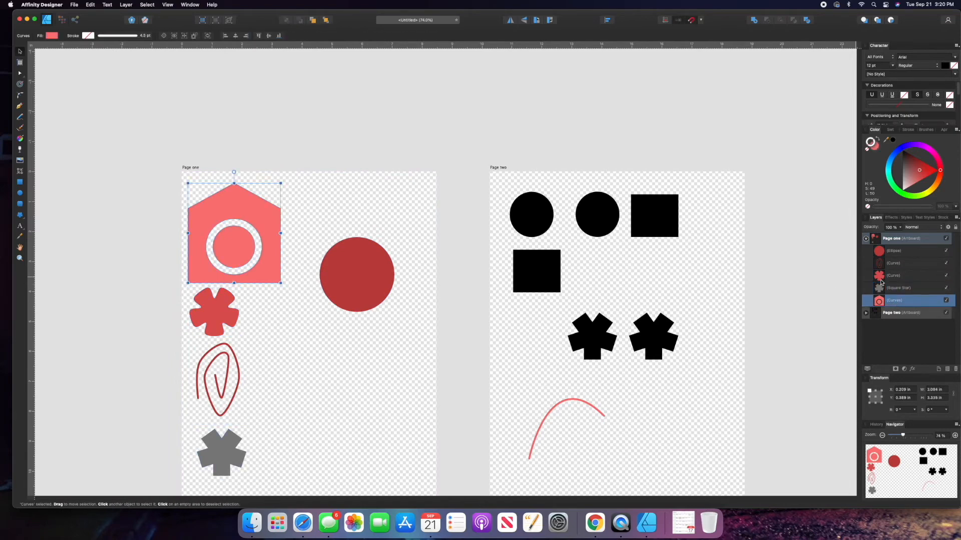
Move the red circle up on Page one to about X 4.64 in, Y 1.39 in, and deselect it
right_click(390, 266)
key("Escape")
left_click_drag(358, 249, 360, 226)
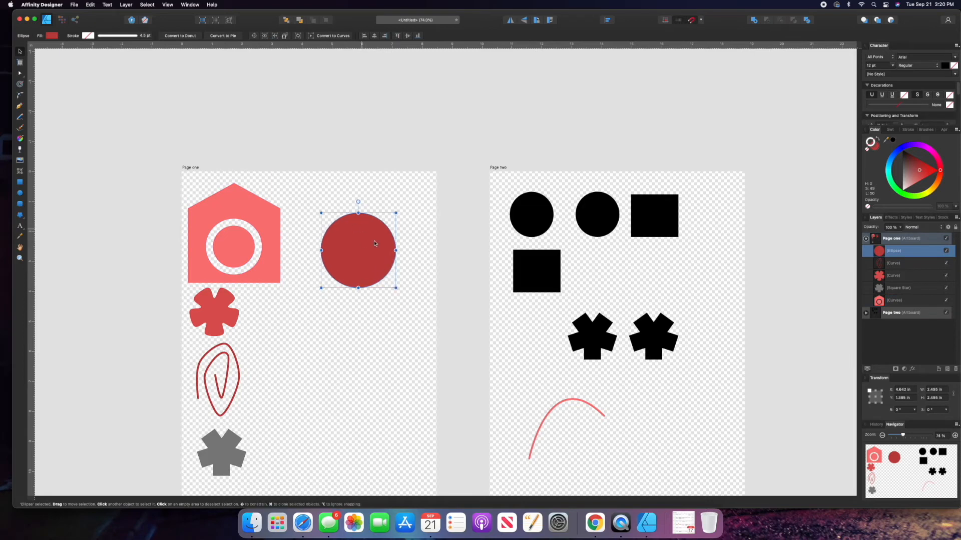
key("Escape")
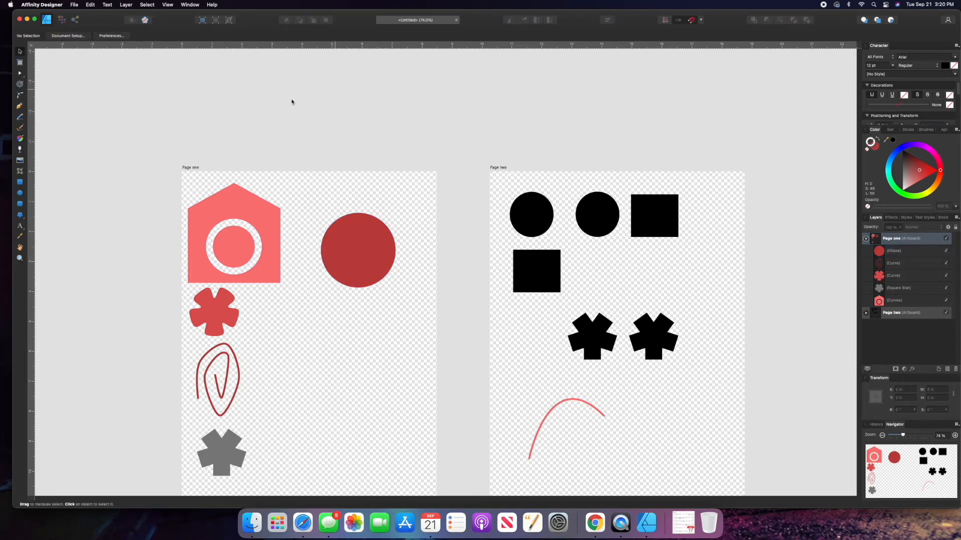
Place the Unsplash marigold photo from the Downloads folder onto Page one at its default size
left_click(75, 5)
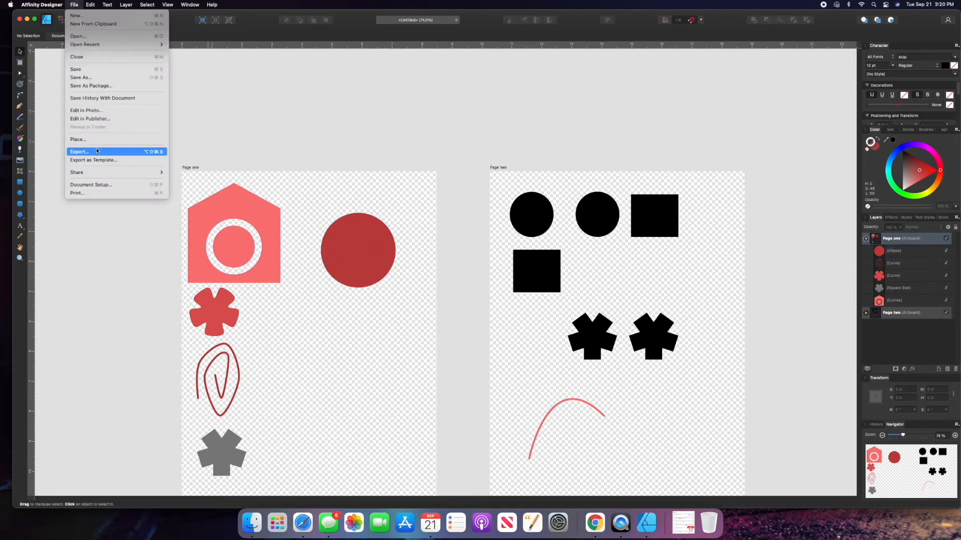
left_click(78, 139)
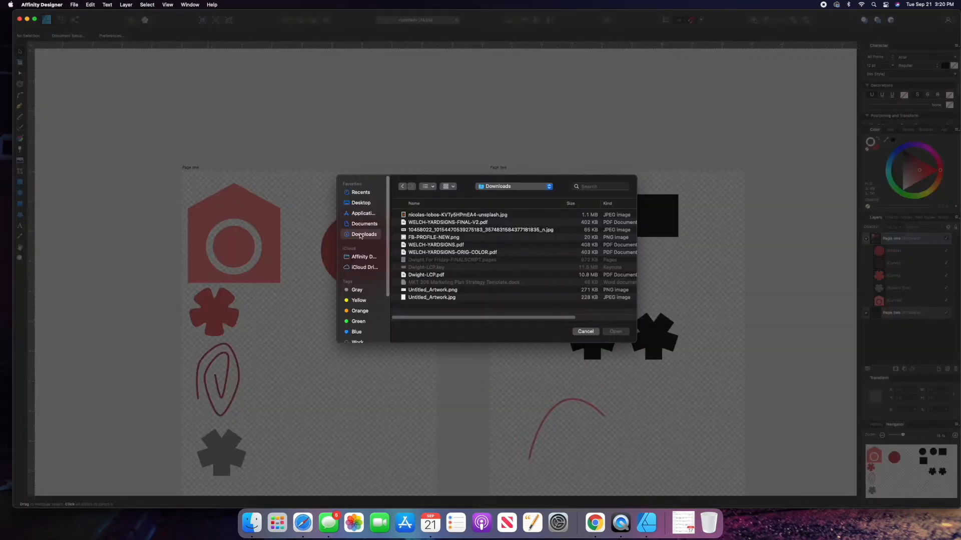
left_click(464, 215)
double_click(464, 216)
left_click(385, 308)
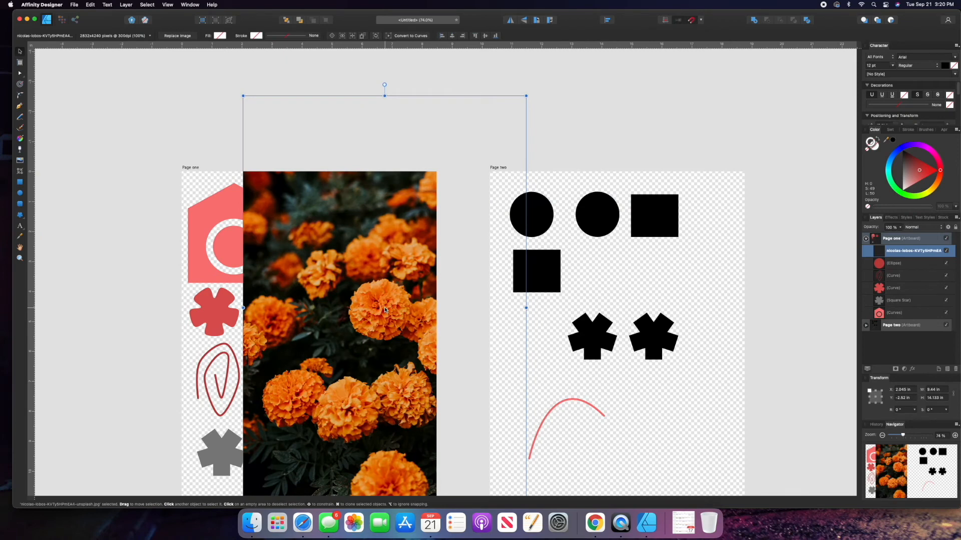
Scale the marigold photo down to about 3.54 by 5.3 in and place it below the red circle on Page one
scroll(384, 309, "down", 3)
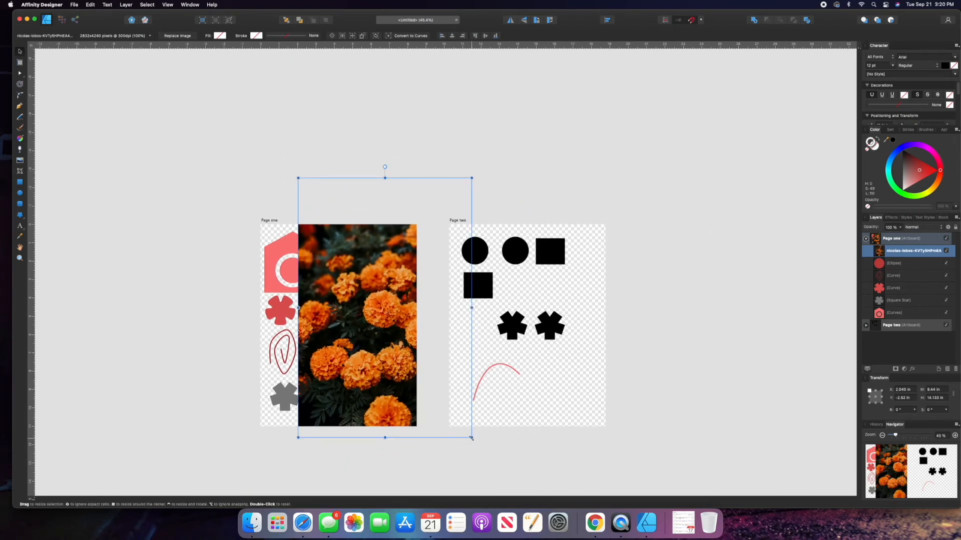
mouse_move(472, 438)
left_mouse_down()
mouse_move(431, 414)
mouse_move(469, 433)
left_mouse_up()
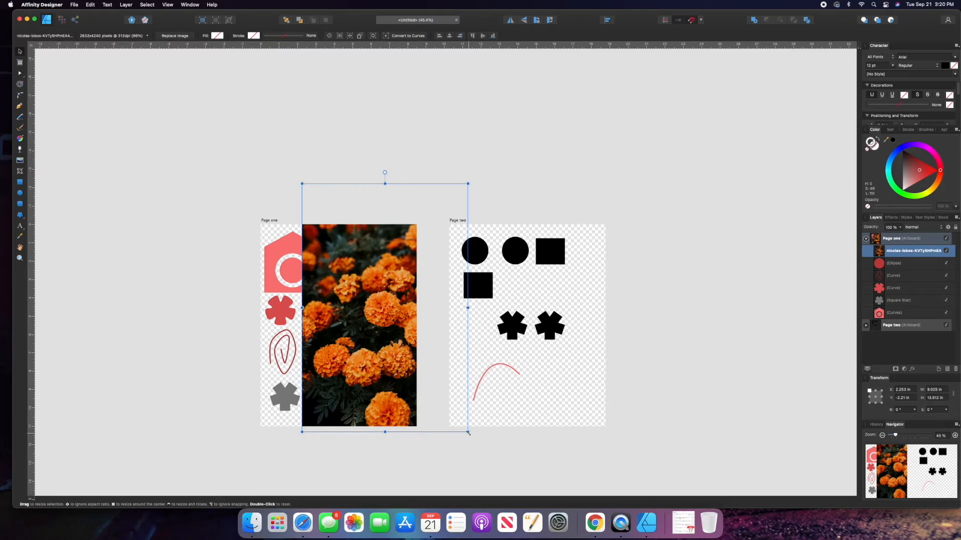
left_click_drag(468, 433, 388, 341)
scroll(421, 385, "up", 3)
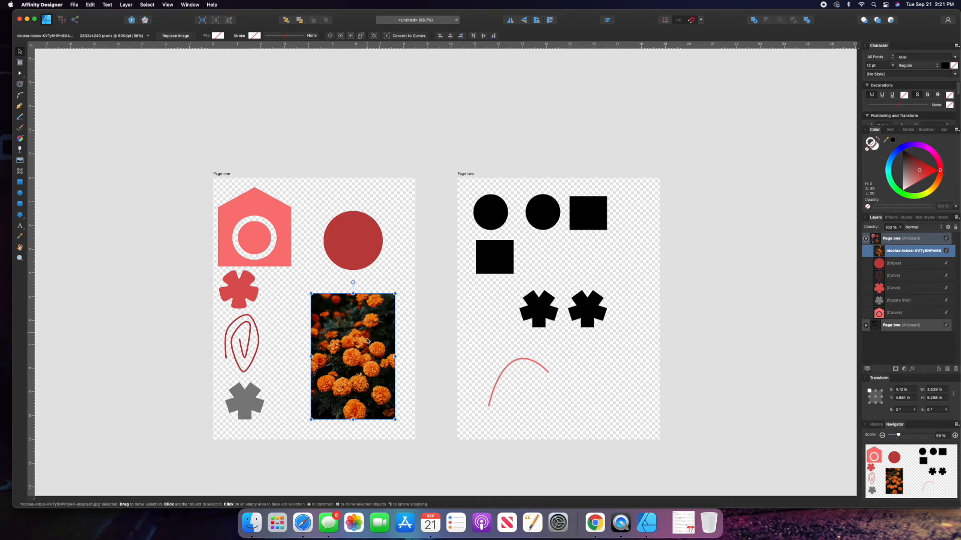
Move the marigold photo over the red circle to about X 4.25 in, Y 0.2 in, and select its layer
left_click_drag(367, 341, 371, 232)
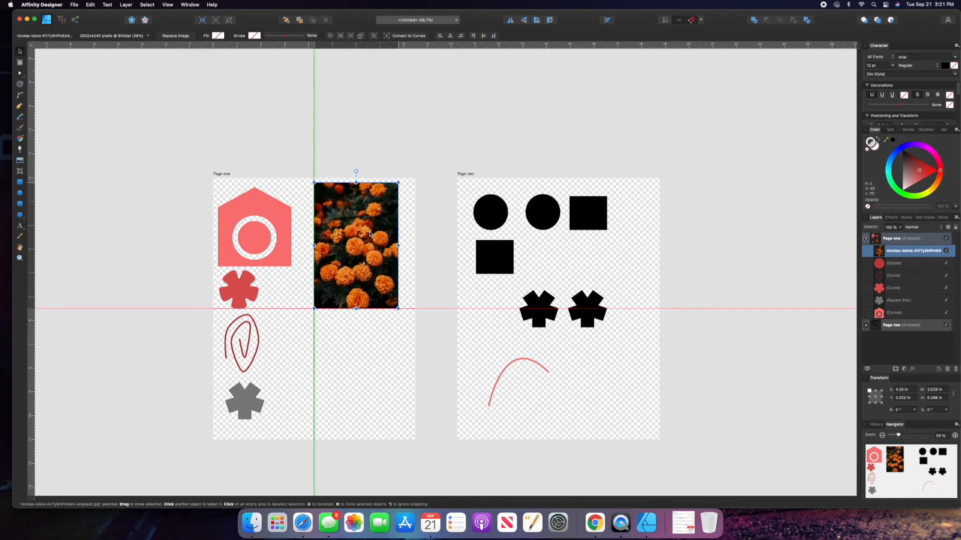
left_click(825, 200)
left_click(900, 253)
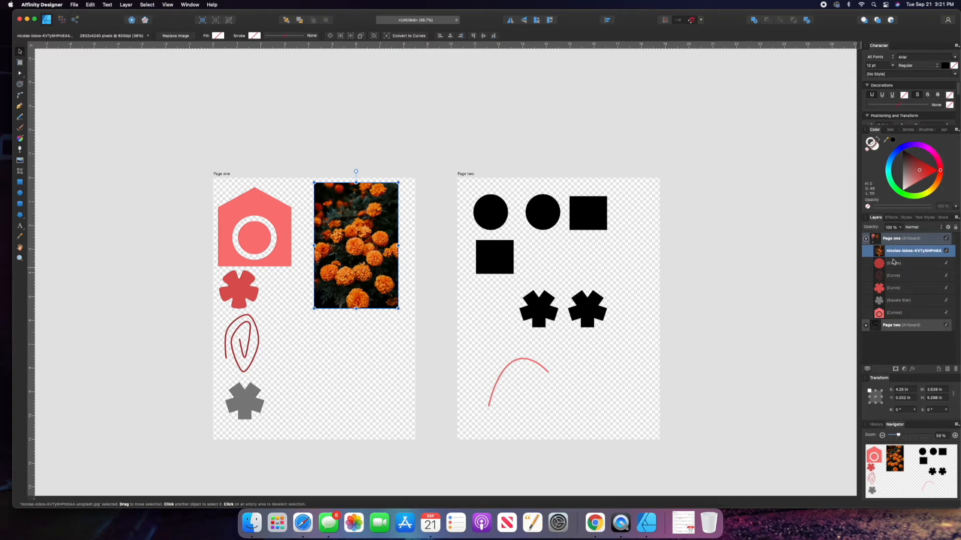
Clip the marigold photo to the circle on Page one by nesting the layers, and use the circle as the photo's mask
left_click_drag(896, 256, 918, 267)
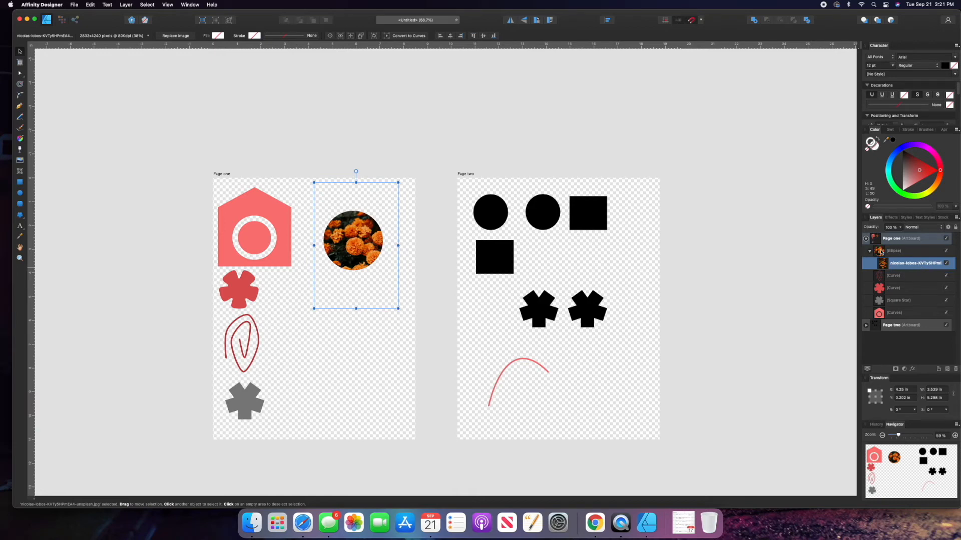
left_click(869, 252)
left_click(869, 251)
left_click(869, 251)
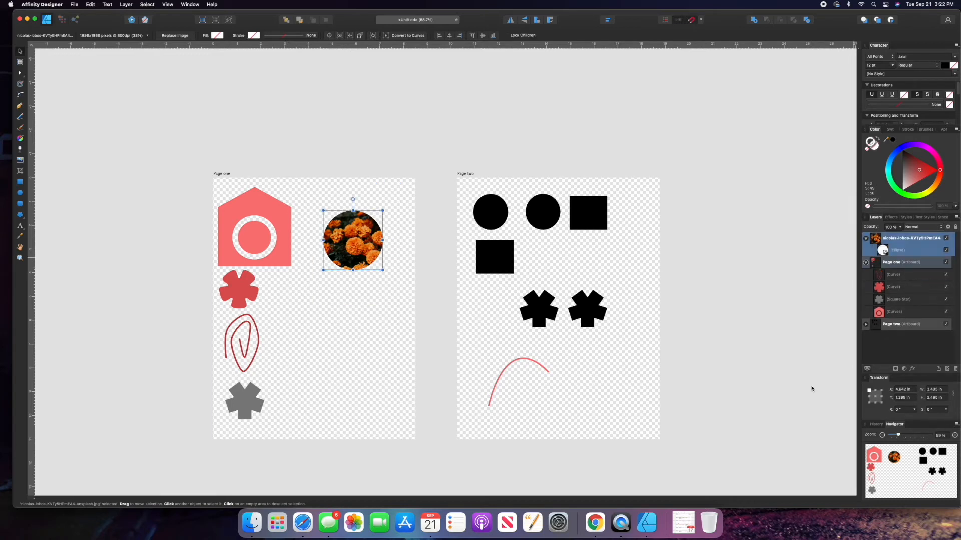
Deselect the masked photo and undo the last few changes
left_click(811, 389)
key("super+z")
key("super+z")
key("super+z")
key("super+z")
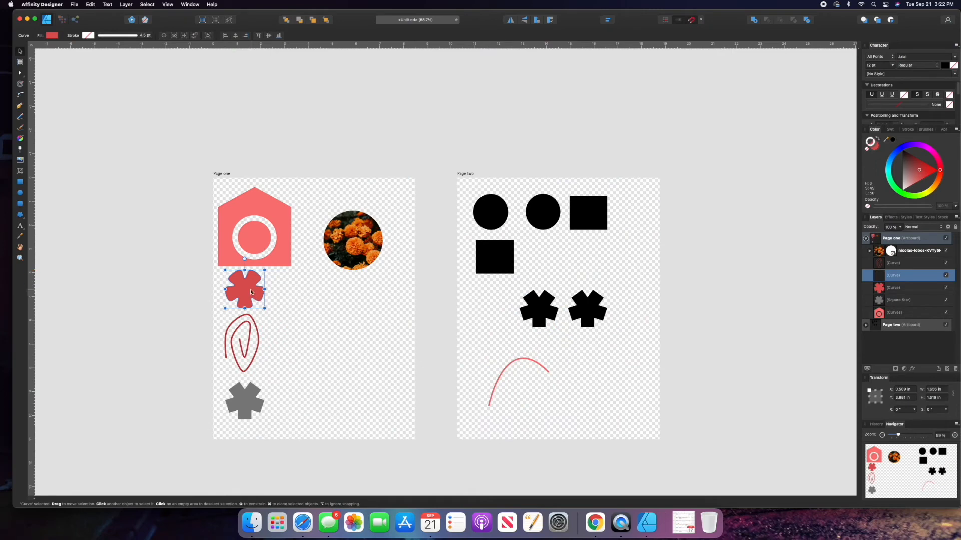
Move the copy lying on the red flower away from the original to about X 4.06 in, Y 5.33 in on Page one
left_click_drag(251, 292, 339, 336)
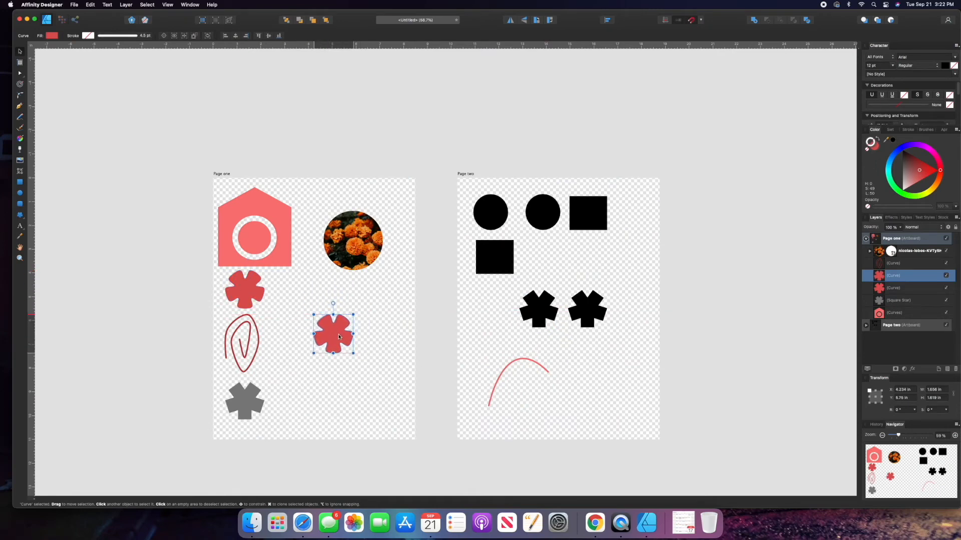
left_click(256, 296)
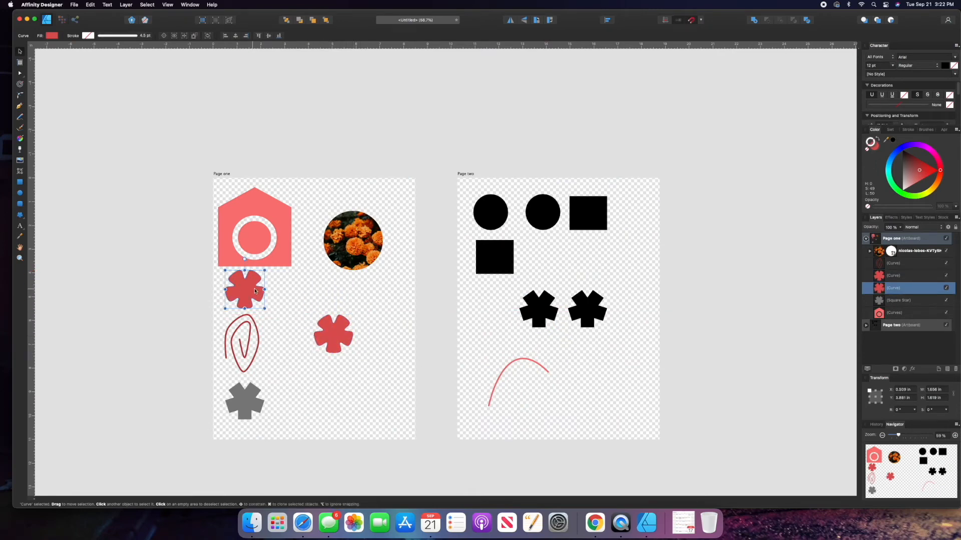
left_click(335, 336)
scroll(335, 335, "up", 3)
scroll(335, 339, "up", 1)
left_click_drag(336, 335, 329, 322)
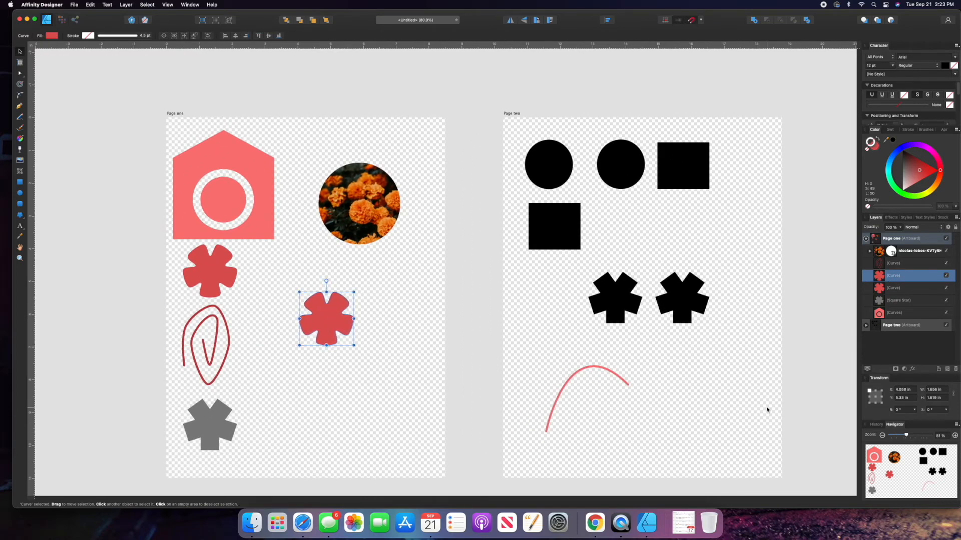
View the Layer Effects available for the red flower copy and the list of Studio panels
left_click(915, 371)
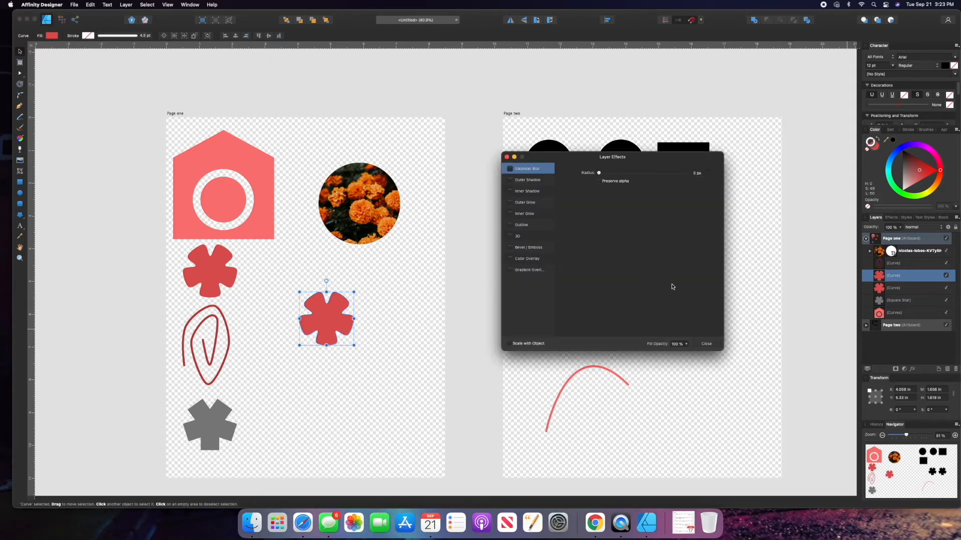
left_click(706, 343)
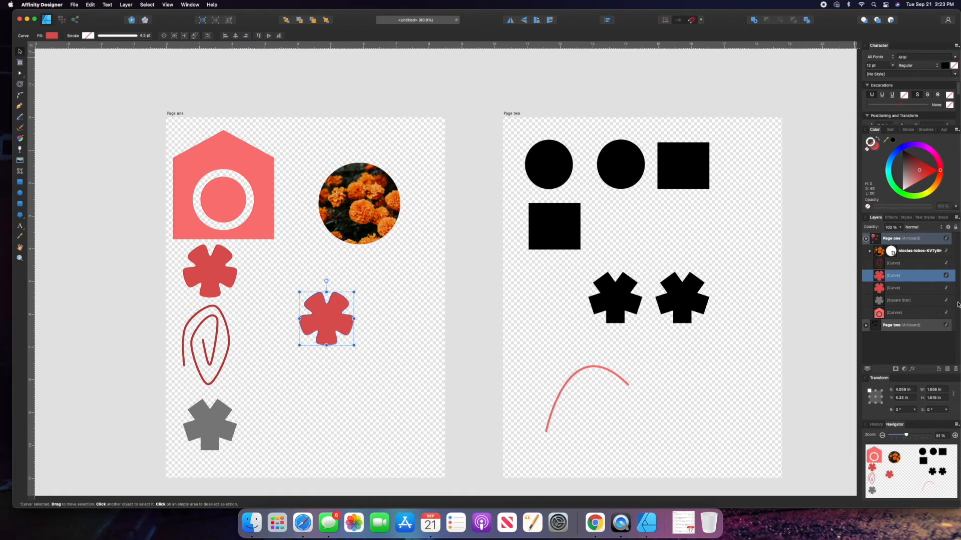
left_click(178, 4)
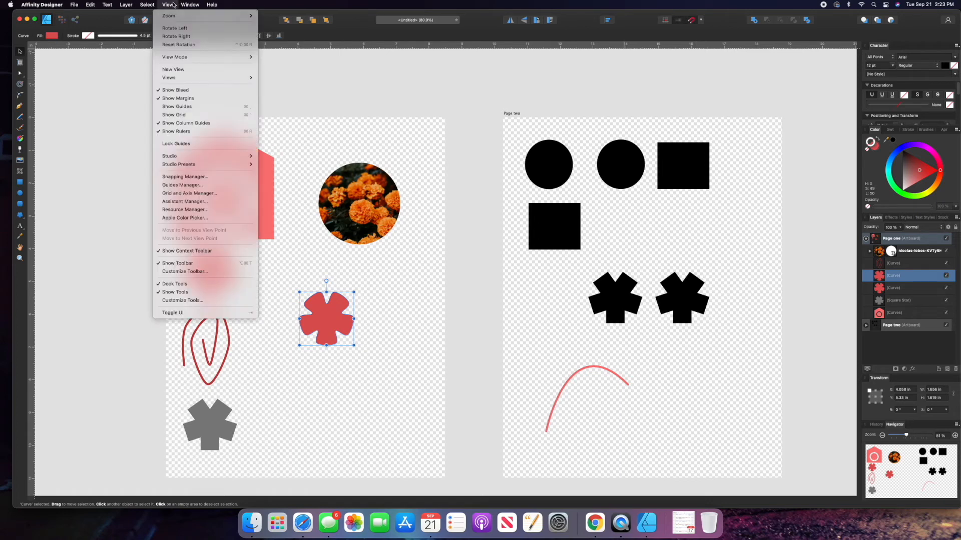
mouse_move(187, 158)
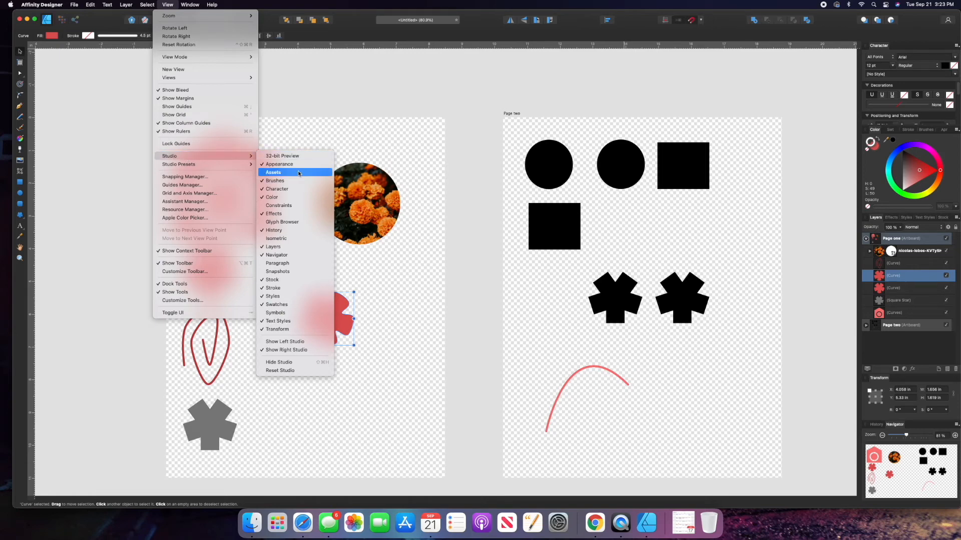
left_click(400, 273)
left_click_drag(895, 381, 908, 410)
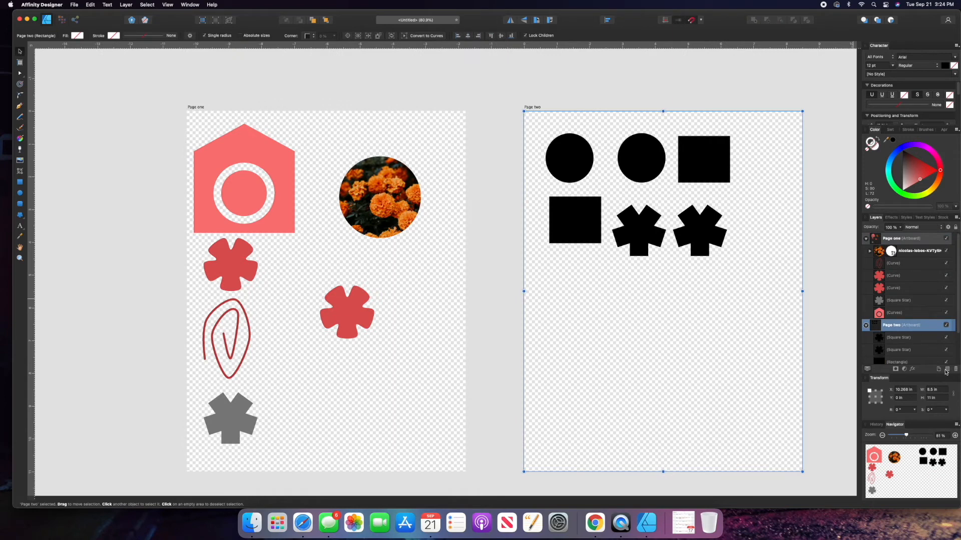
Try a Gaussian Blur of about 25.4 px on the red flower copy, and set its radius back to 0 px
left_click(913, 371)
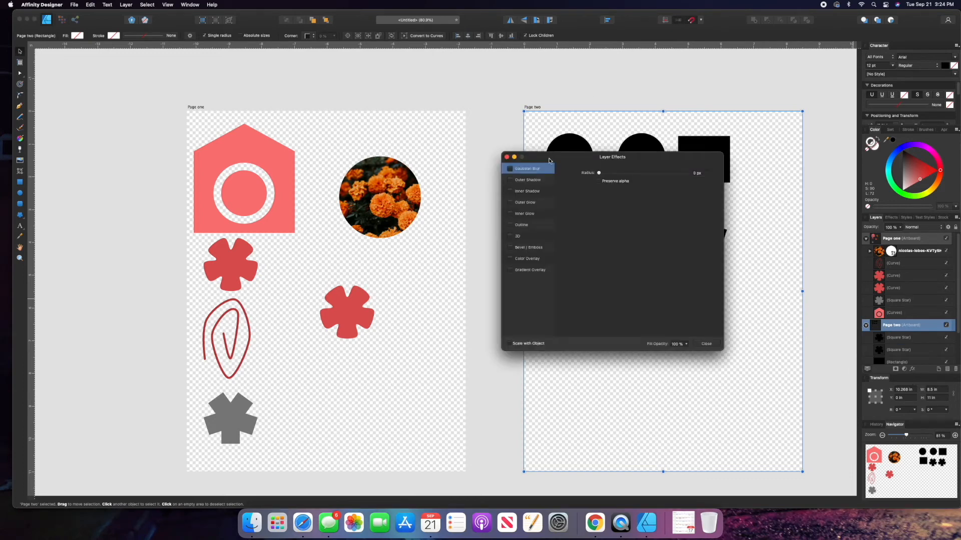
left_click_drag(546, 161, 625, 118)
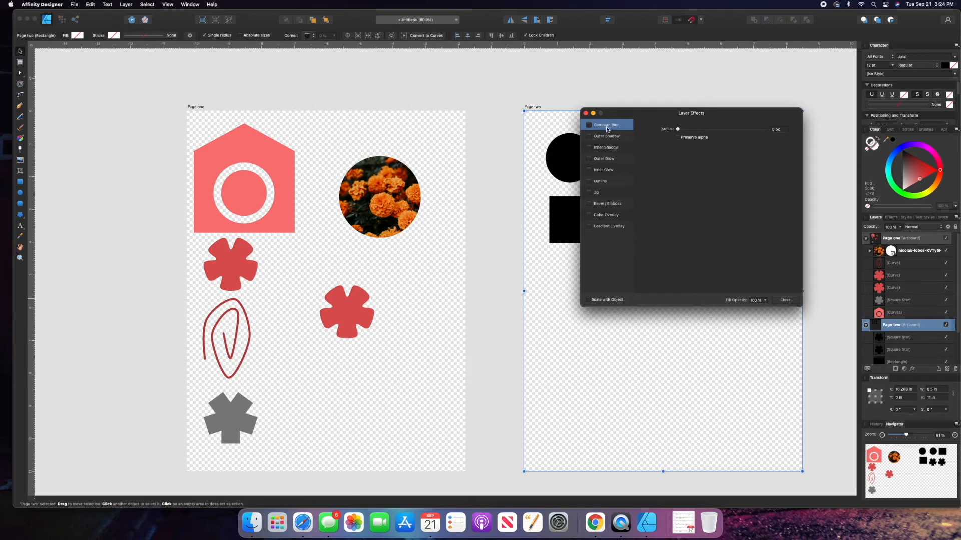
left_click(589, 125)
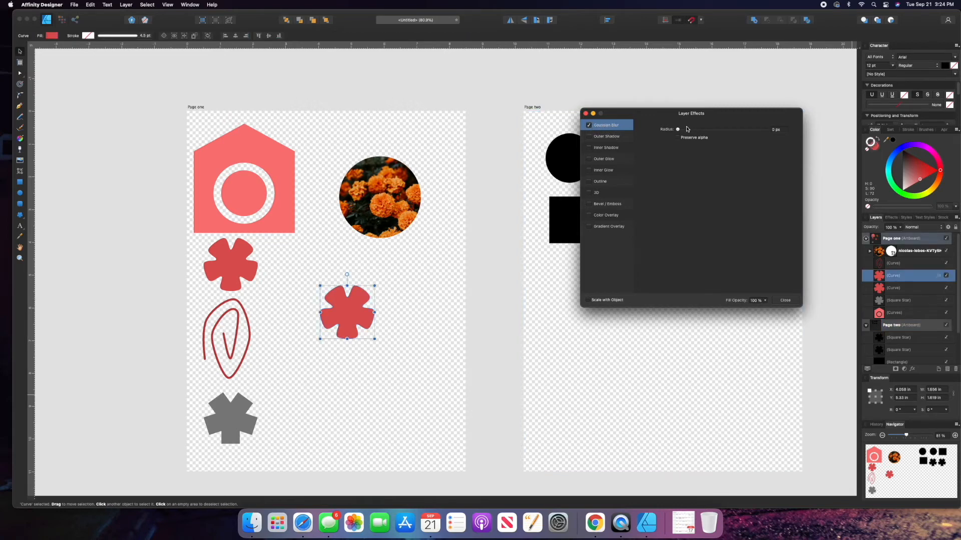
left_click_drag(681, 131, 731, 133)
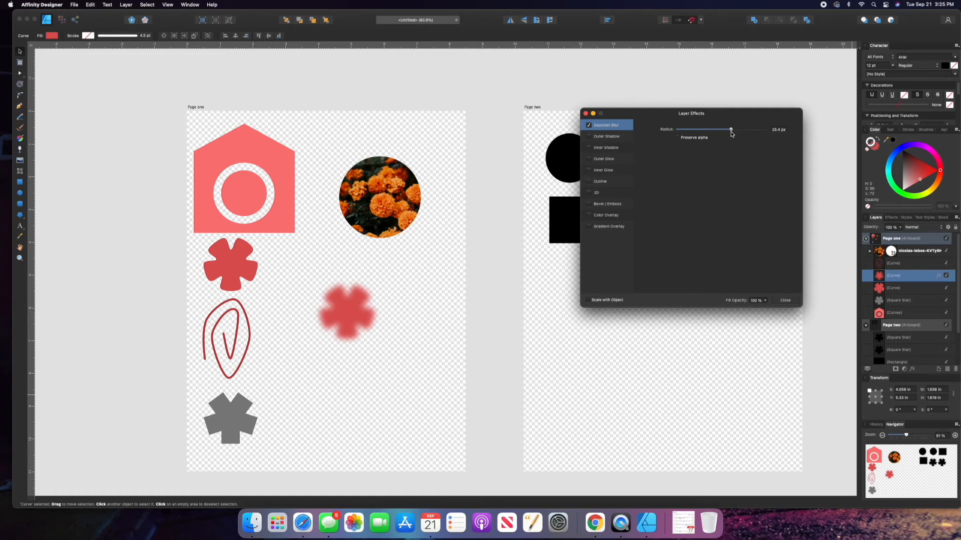
left_click_drag(731, 133, 670, 141)
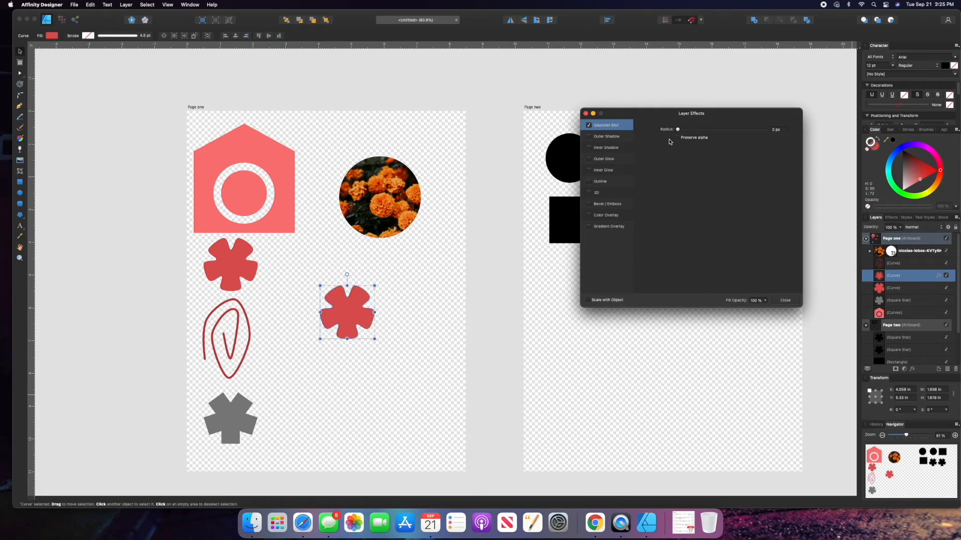
Try an Outer Shadow on the red flower copy with 72% opacity and a small radius
left_click(589, 137)
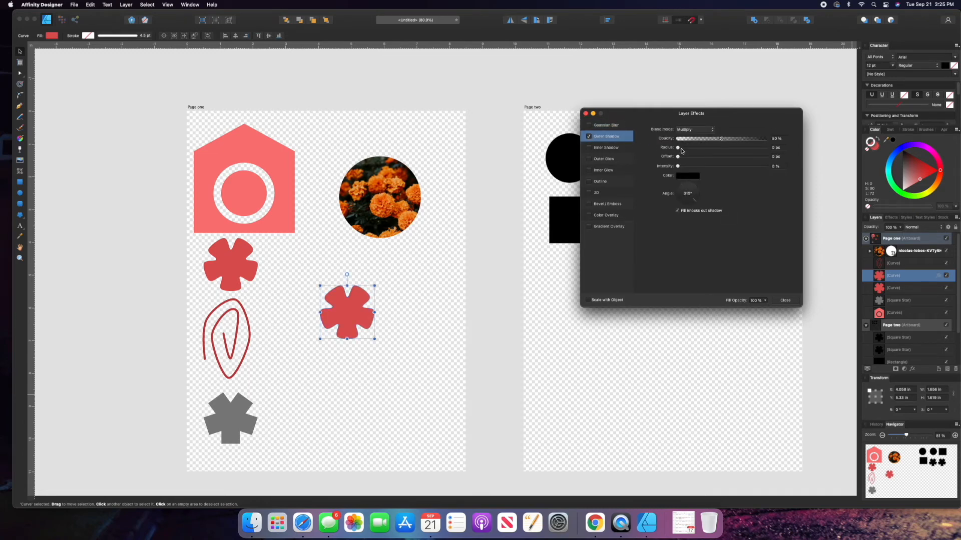
left_click(686, 148)
left_click(740, 138)
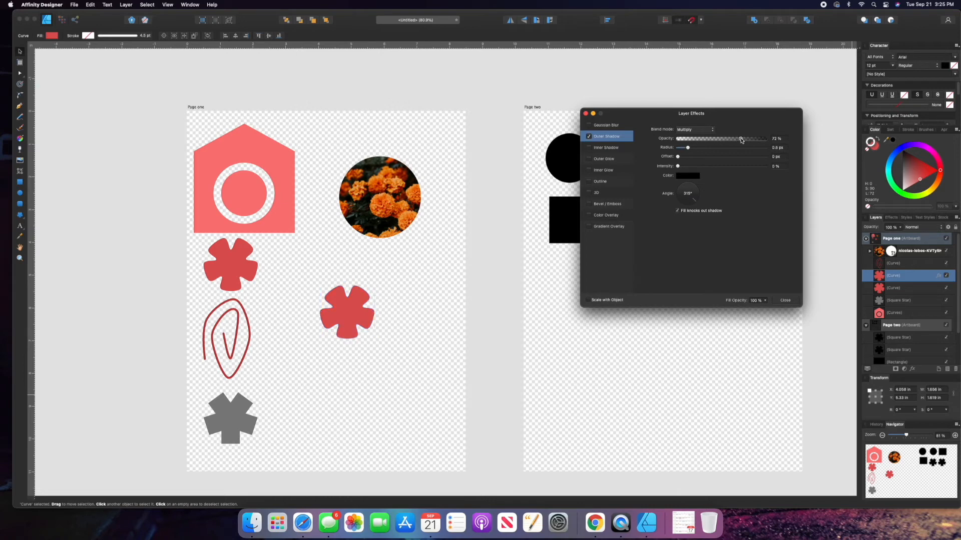
left_click_drag(717, 148, 691, 201)
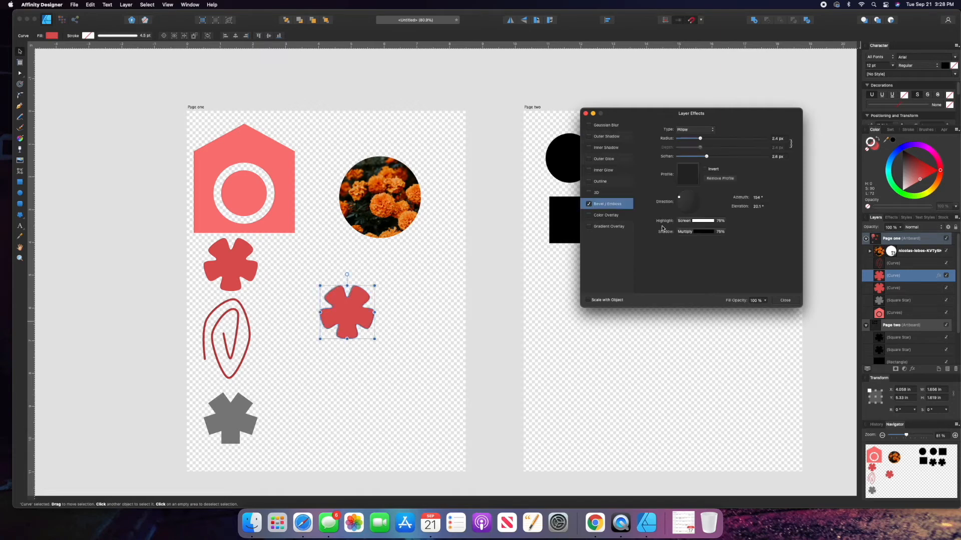
Turn off the Bevel / Emboss effect on the red flower copy, try a black Color Overlay, and close the effects
left_click(588, 204)
left_click(601, 216)
left_click(589, 216)
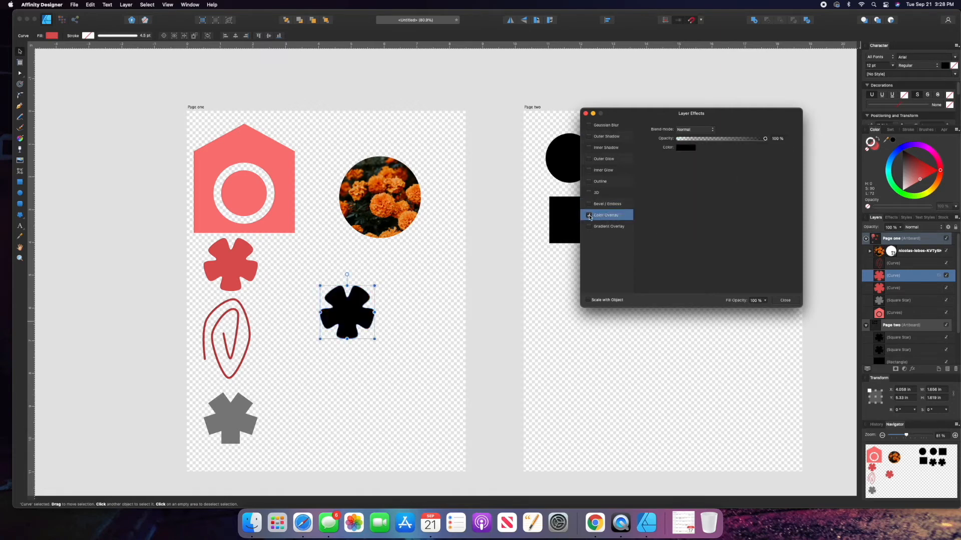
left_click(589, 216)
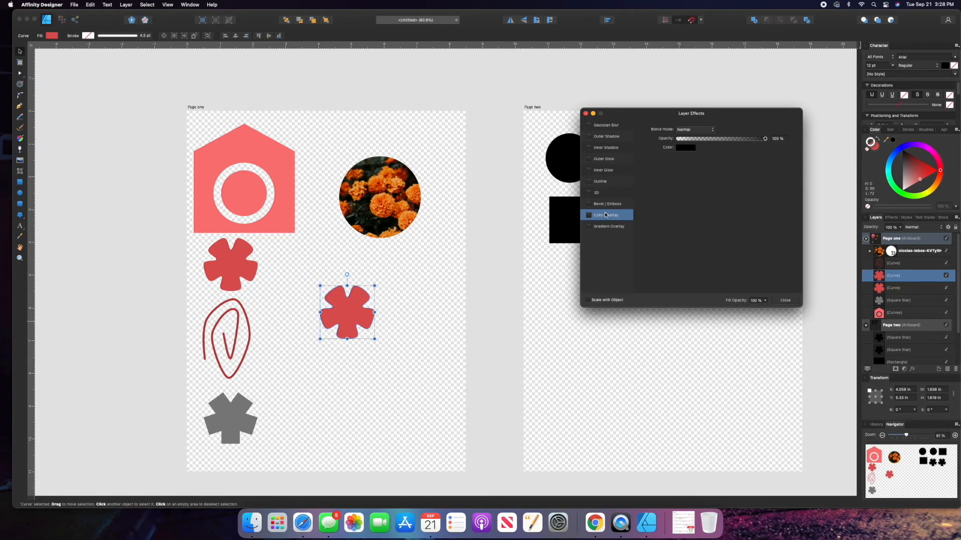
left_click(784, 300)
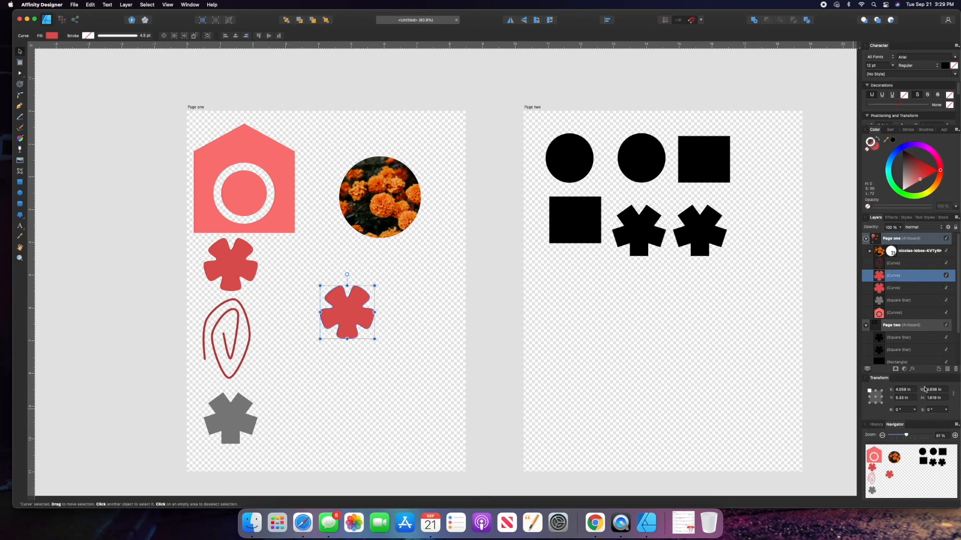
Apply a black Color Overlay effect to the red flower copy on Page one
left_click(912, 370)
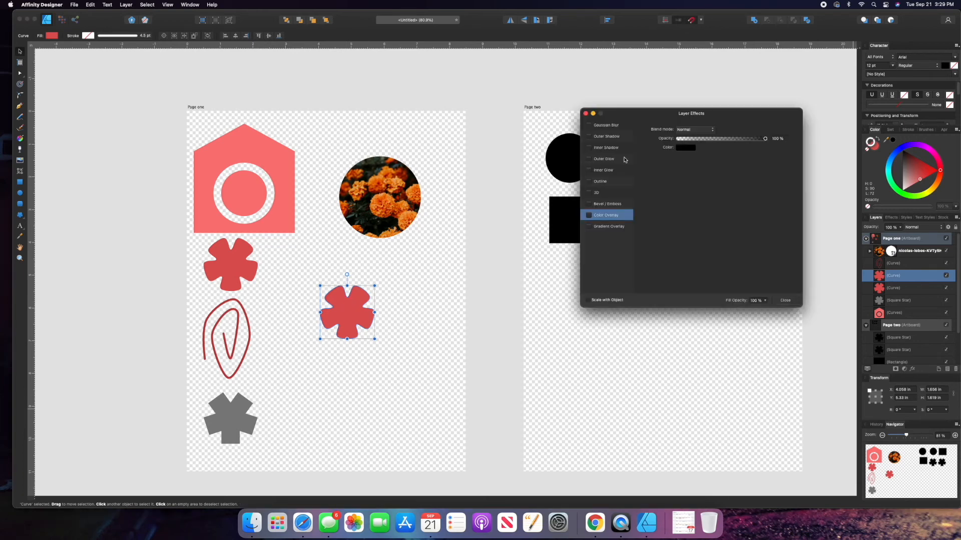
left_click(590, 215)
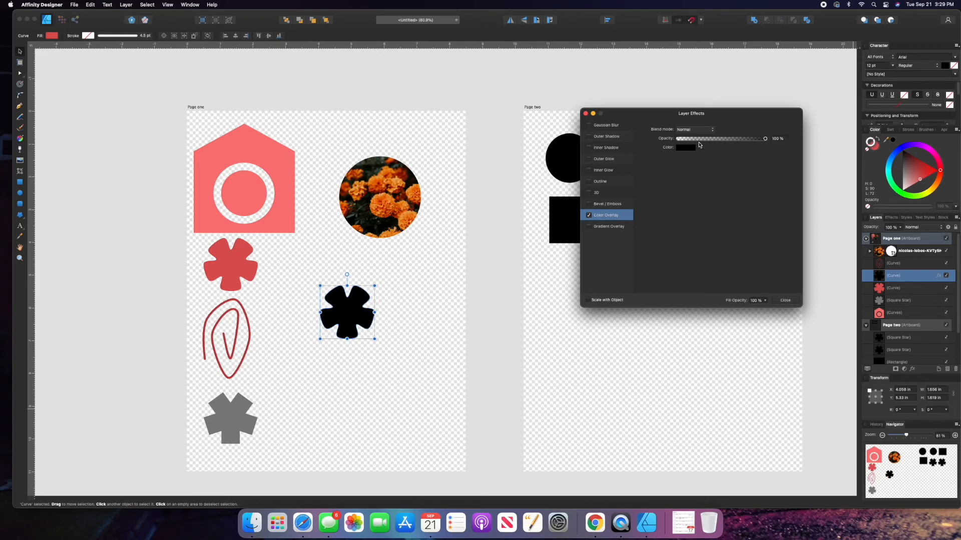
left_click(684, 148)
left_click_drag(705, 231, 716, 217)
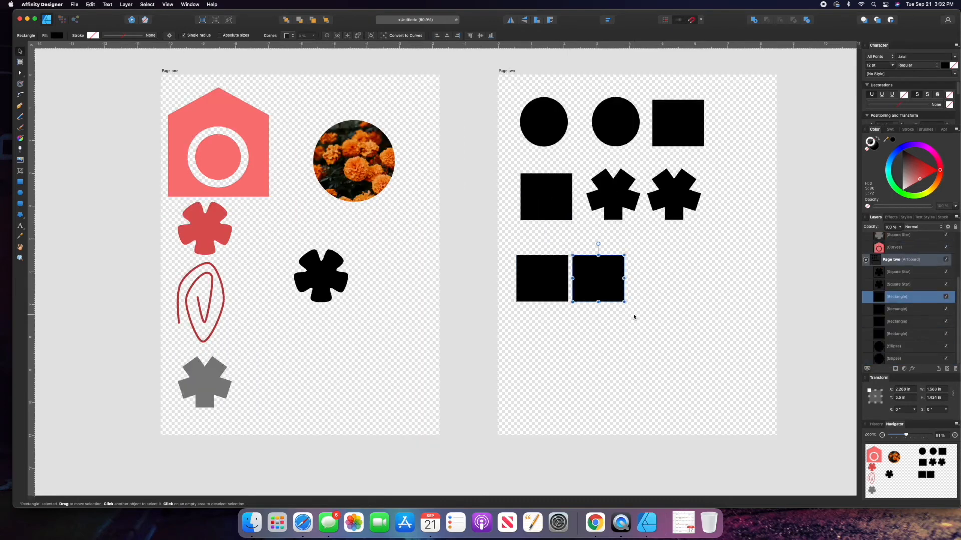
Undo the last rectangle copy and duplicate the lower rectangle on Page two again, placing it beside the original at about X 2.3 in, Y 5.5 in
key("super+z")
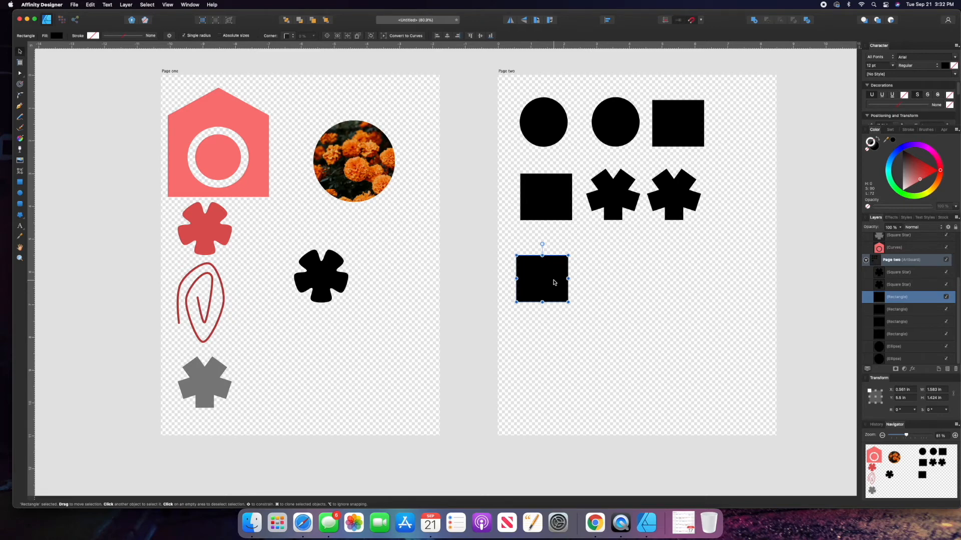
key("super+j")
left_click_drag(554, 282, 611, 284)
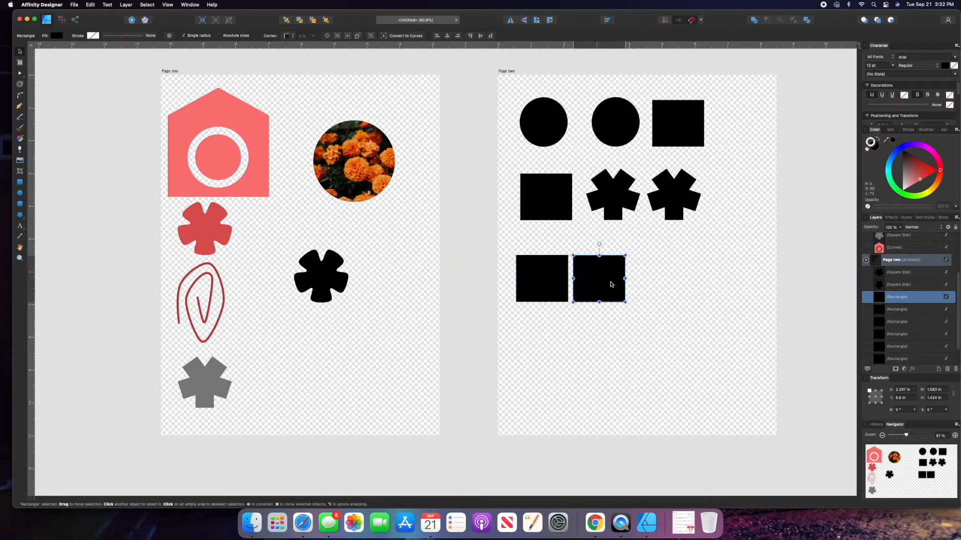
Repeat the rectangle duplicate along the row with the same spacing, and delete the surplus copies to leave four rectangles
key("super+j")
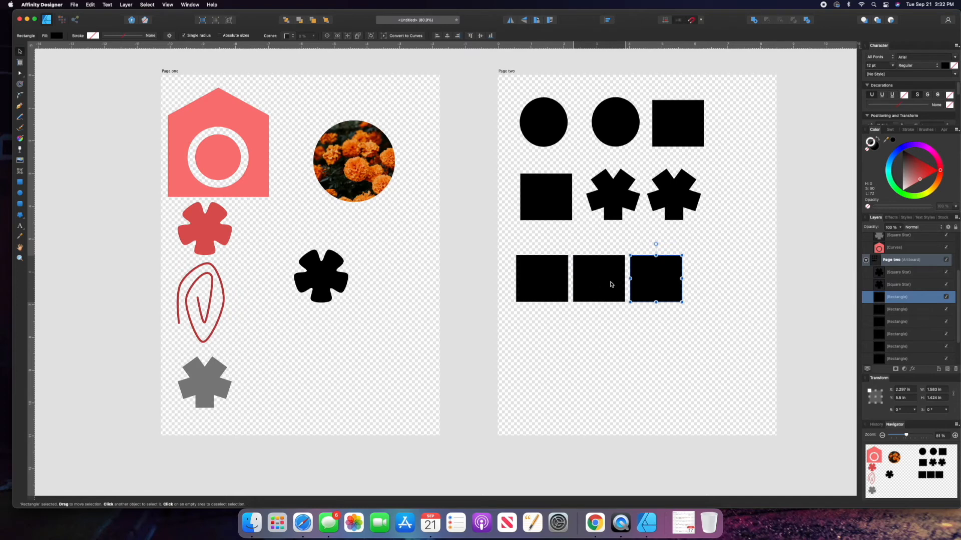
key("super+j")
key("super+j")
key("super+j")
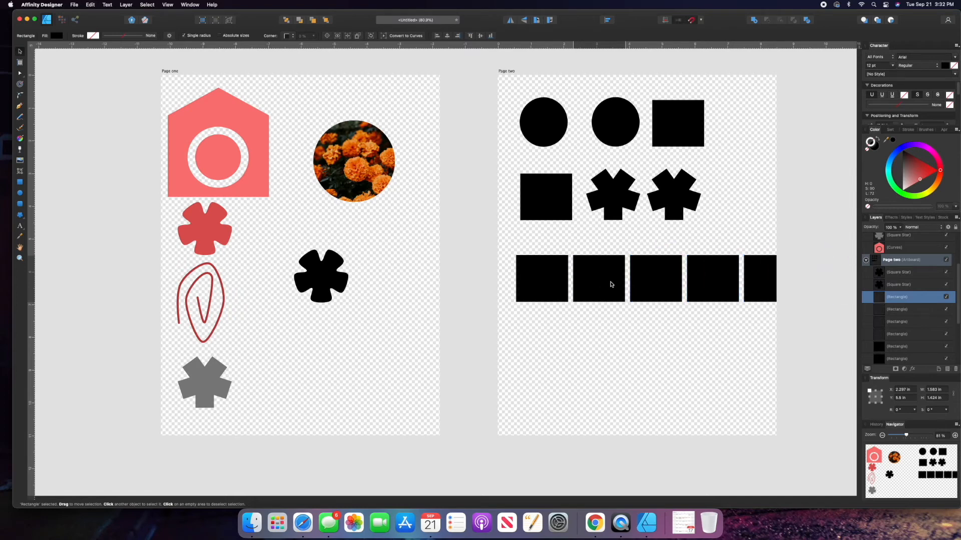
scroll(611, 280, "right", 5)
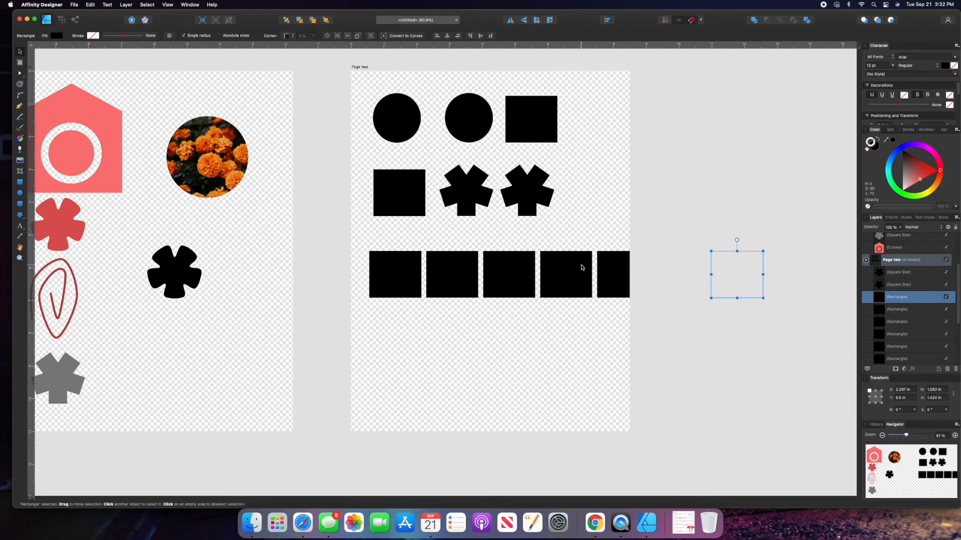
key("Delete")
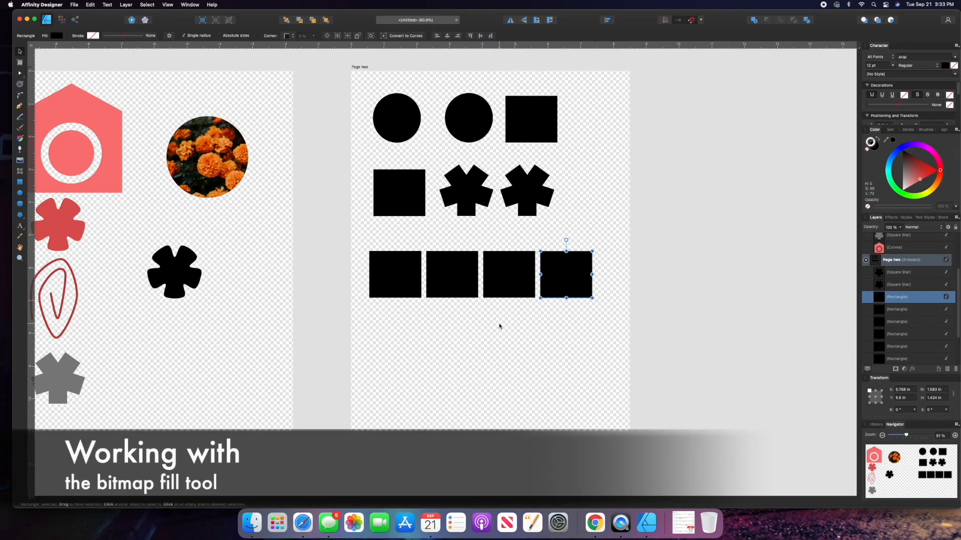
Duplicate the row's first rectangle below the row and enlarge the copy to about 6.79 by 3.18 in
left_click(410, 274)
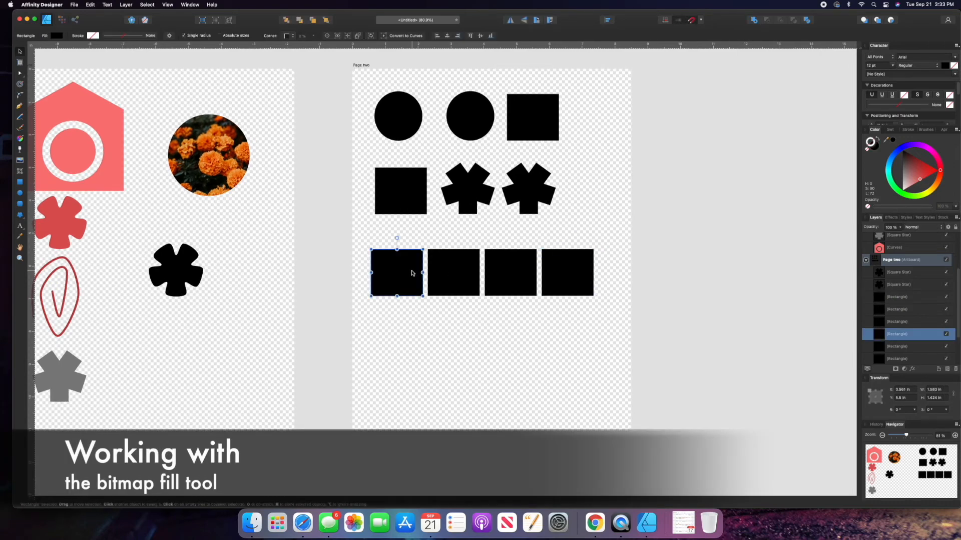
left_click_drag(412, 273, 596, 406)
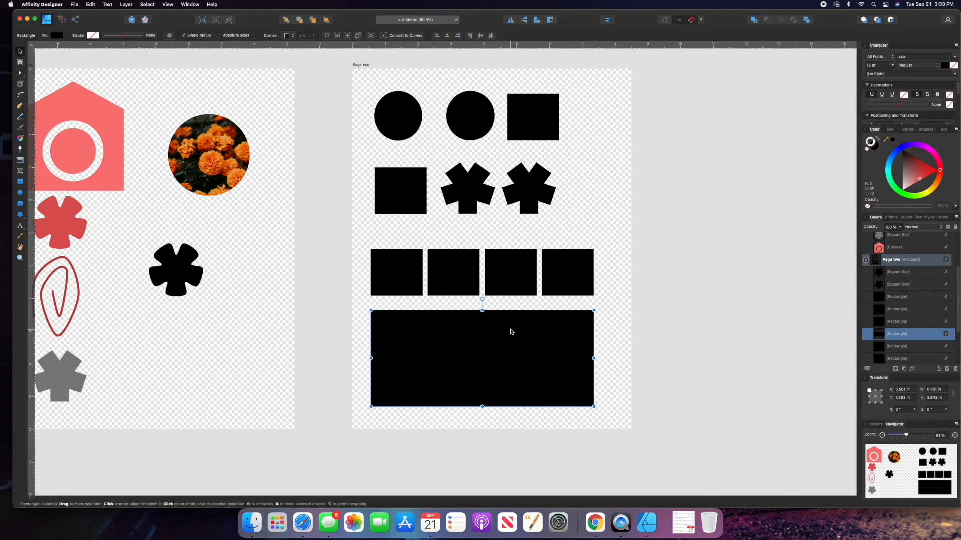
left_click_drag(482, 310, 483, 302)
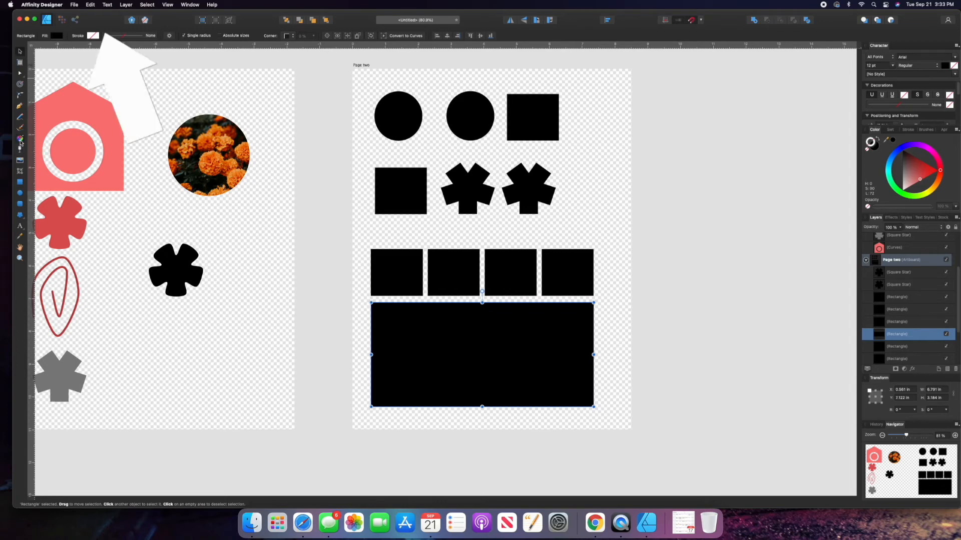
Apply a bitmap fill to the large rectangle on Page two, using the banana-leaf pattern image from the JL157-JL162-Tropical folder
left_click(20, 139)
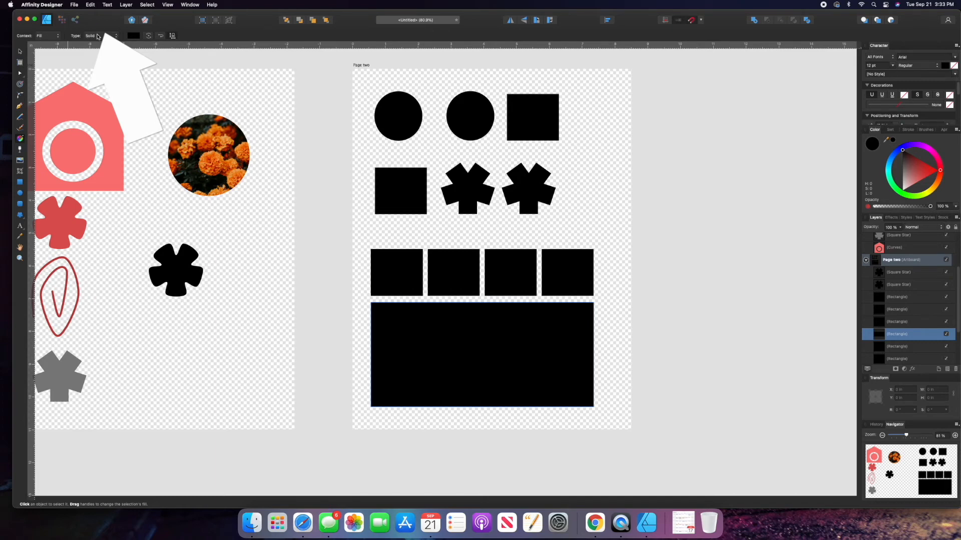
left_click(43, 36)
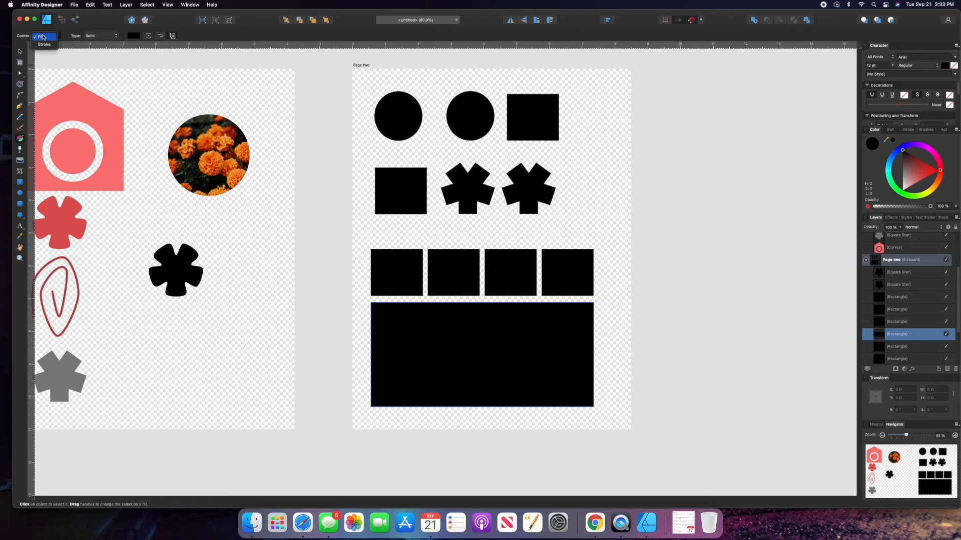
left_click(43, 36)
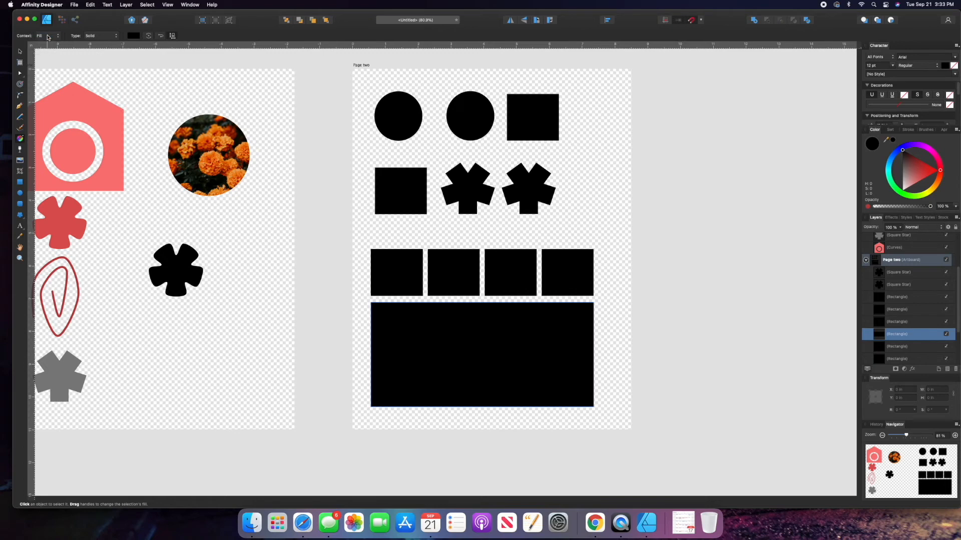
left_click(102, 36)
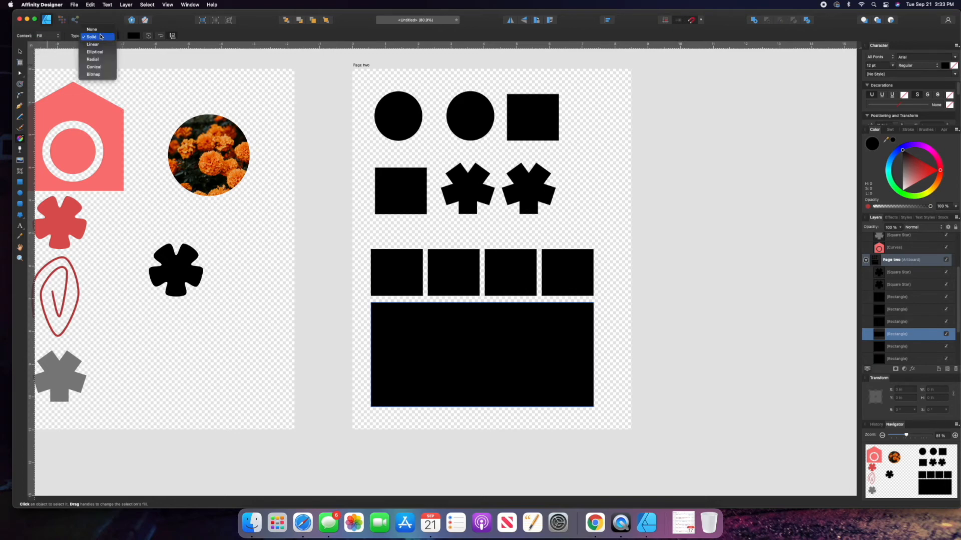
left_click(97, 76)
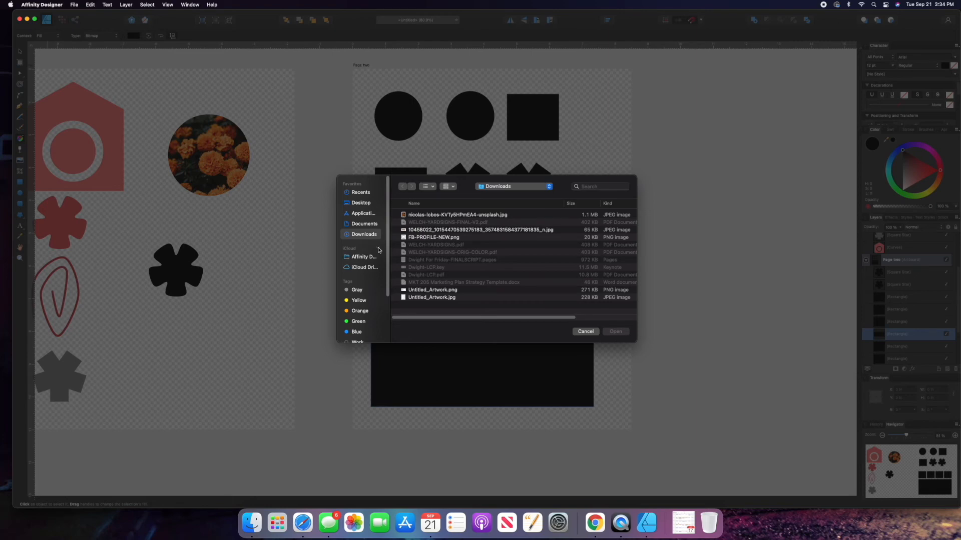
left_click(361, 290)
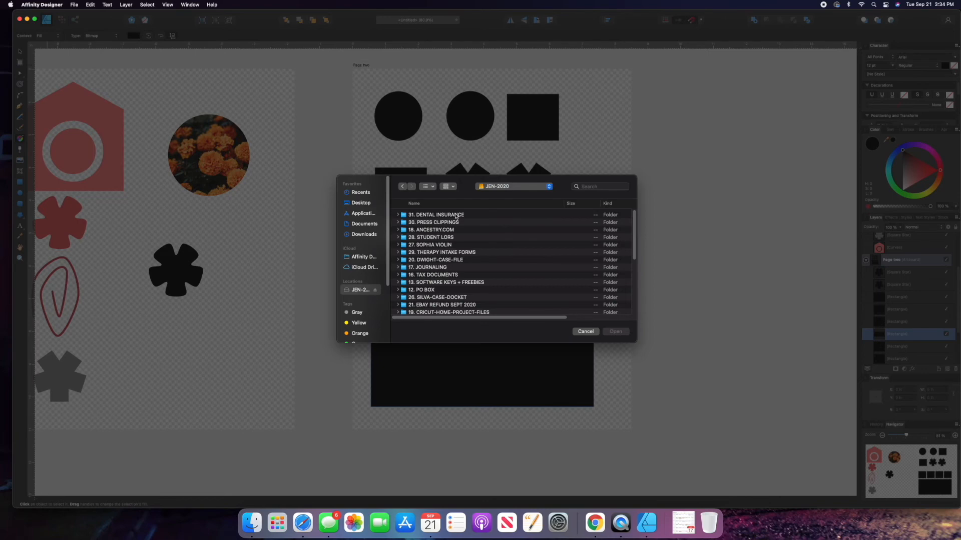
double_click(456, 215)
left_click(455, 267)
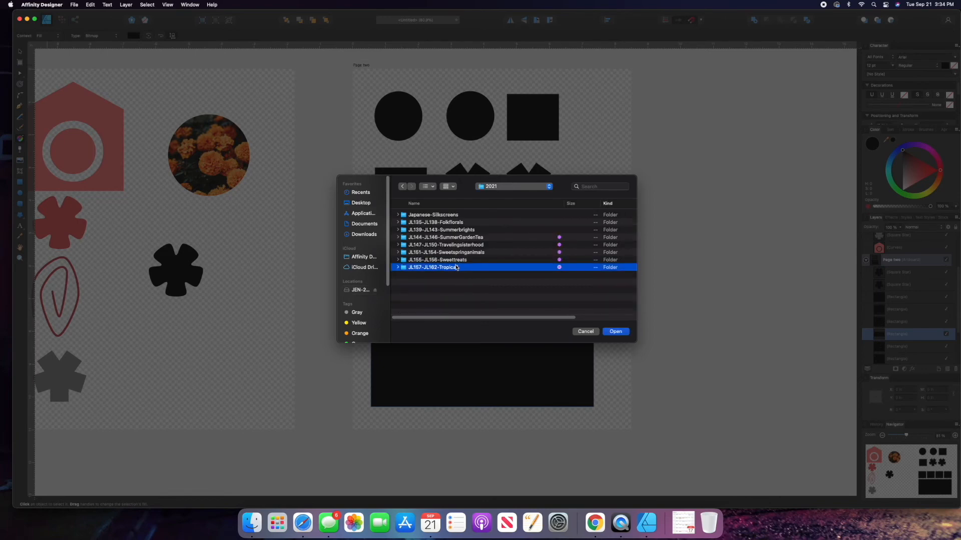
double_click(456, 267)
left_click(435, 283)
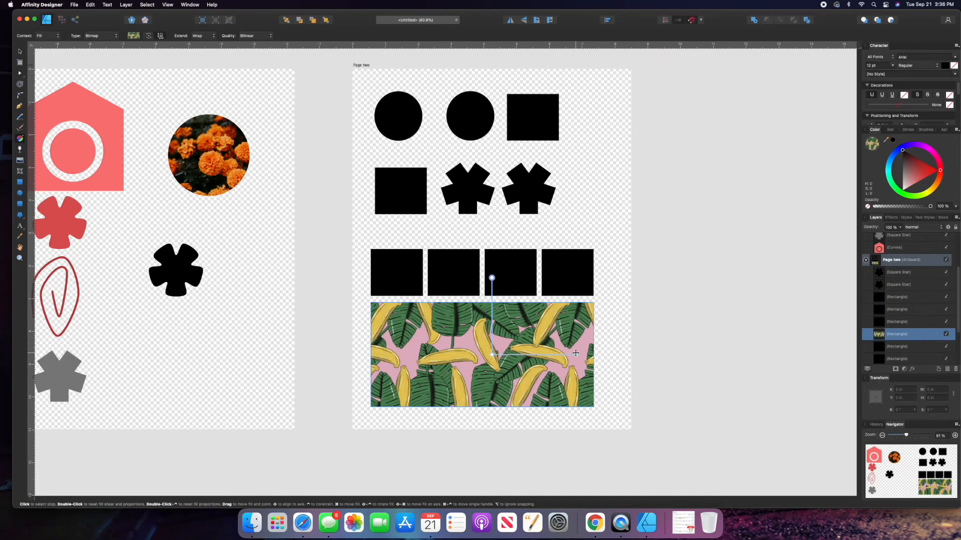
Scale down and rotate the banana-leaf bitmap fill inside the large rectangle so the pattern repeats diagonally, keeping Extend set to Wrap
left_click_drag(575, 353, 537, 354)
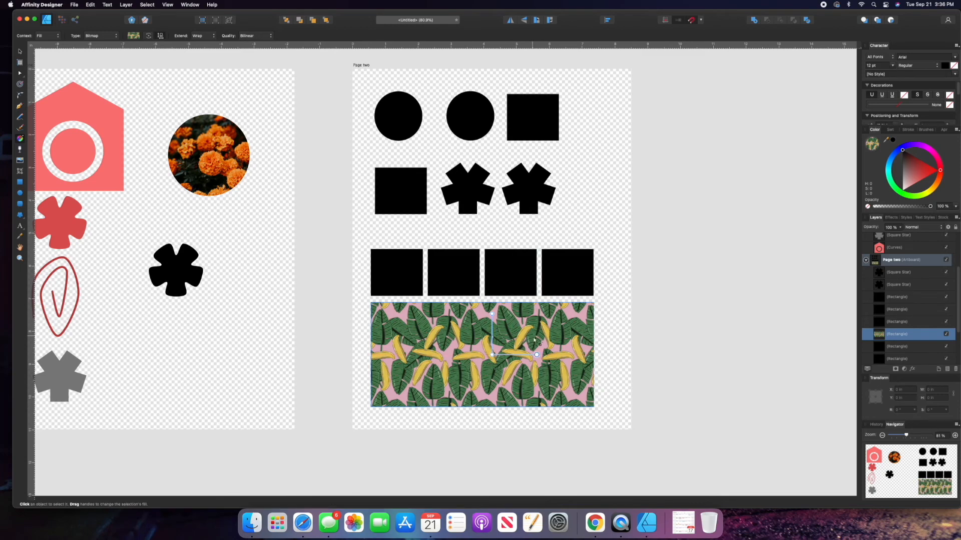
left_click_drag(536, 355, 510, 365)
scroll(509, 365, "up", 3)
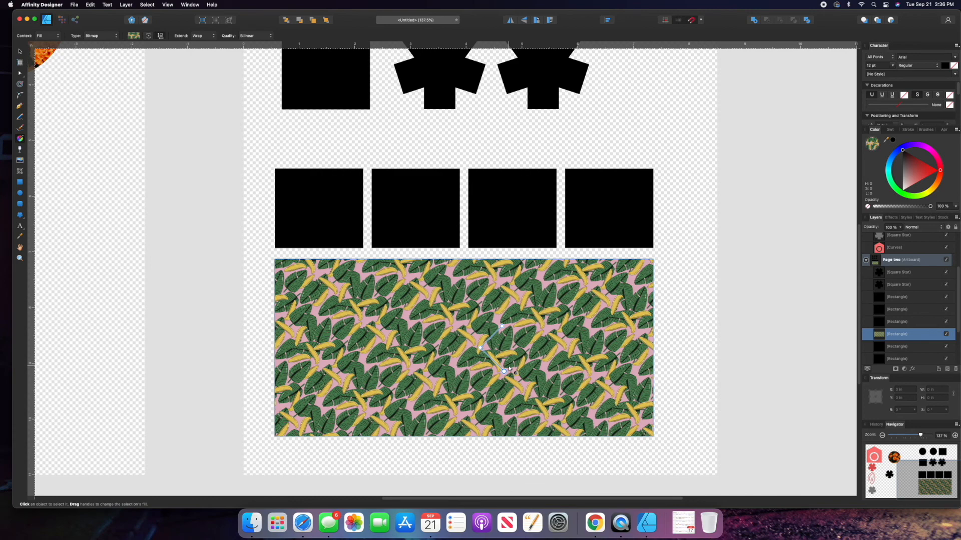
left_click_drag(504, 372, 523, 383)
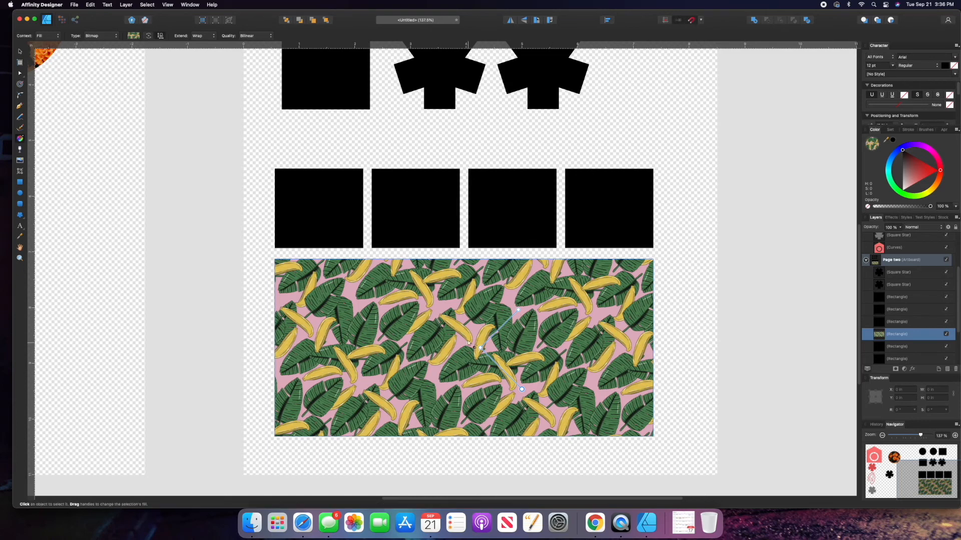
left_click(204, 37)
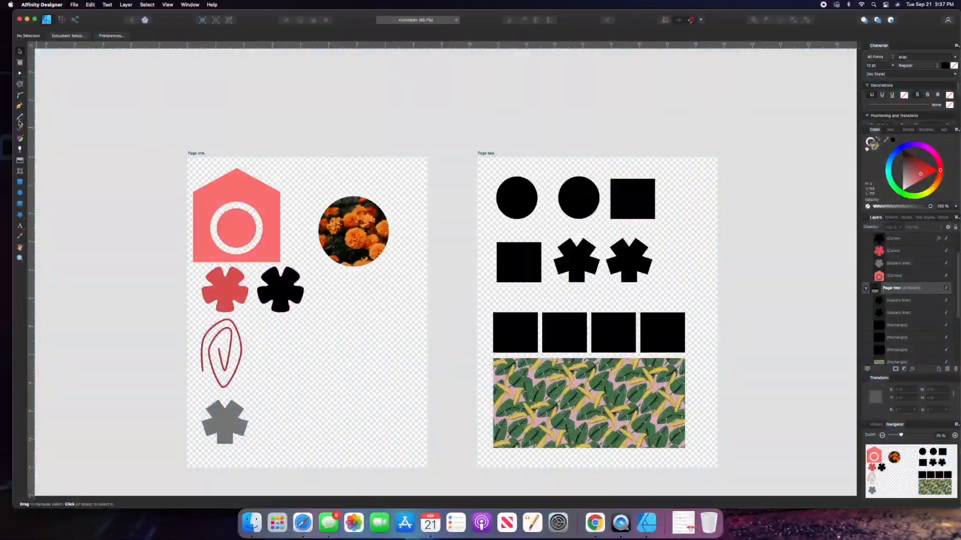
Copy Page two's first circle into the empty lower area of Page one, enlarged to about 2.44 by 2.62 in
left_click(20, 229)
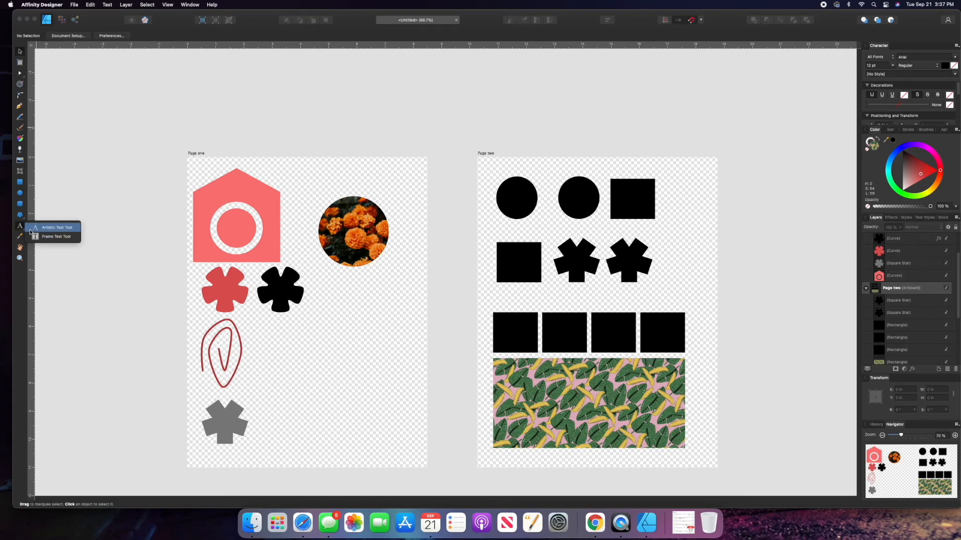
left_click(22, 230)
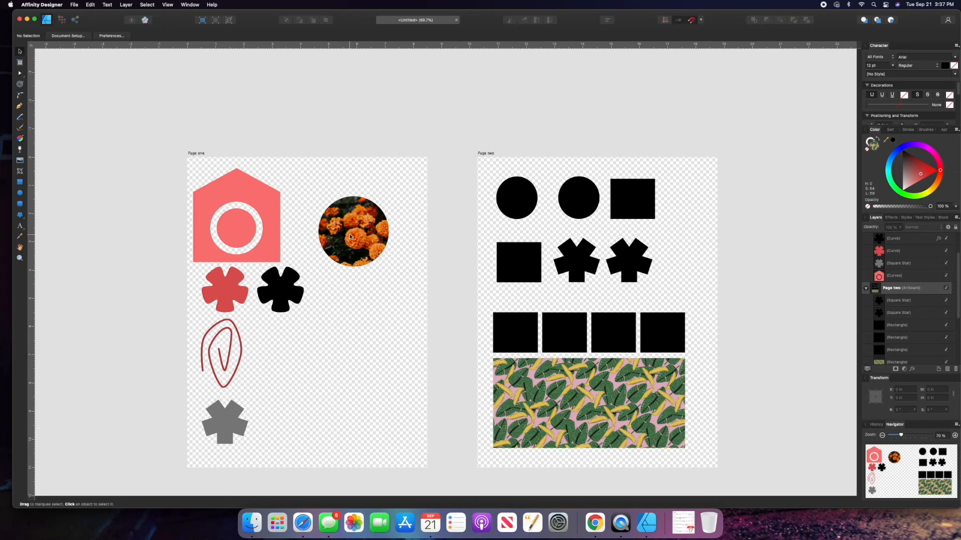
left_click(527, 202)
key("super+c")
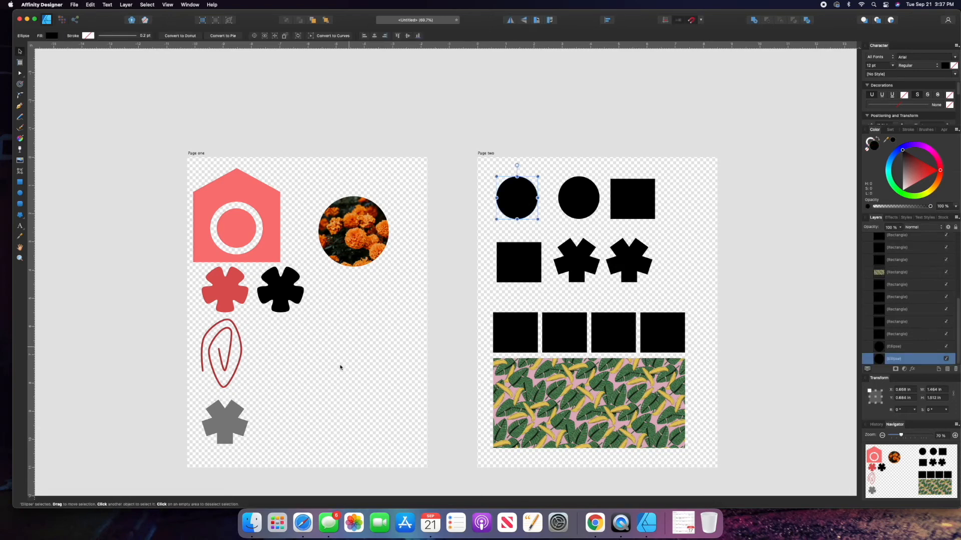
key("super+v")
left_click_drag(518, 199, 345, 328)
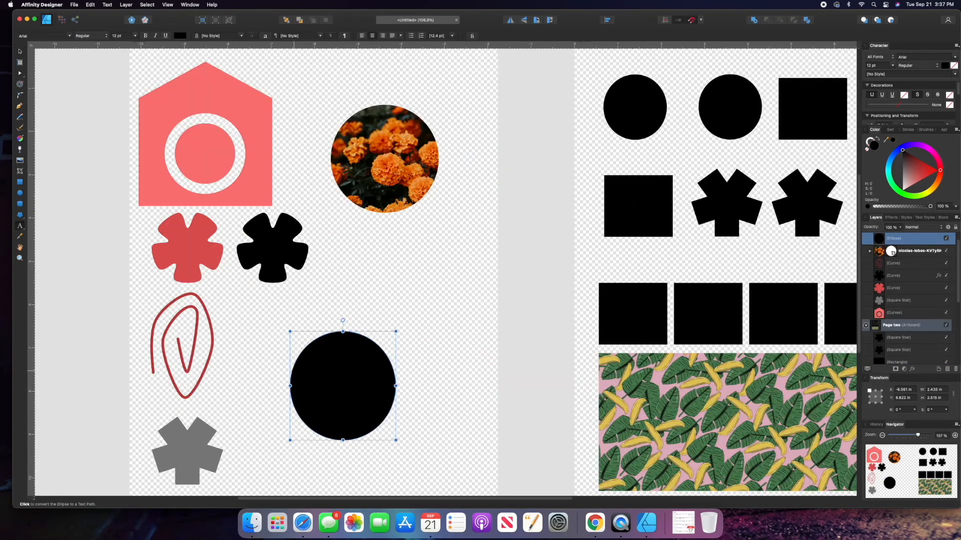
Convert the new circle on Page one to a text path with the Artistic Text Tool and write "You will be able to type on a curve"
left_click(294, 370)
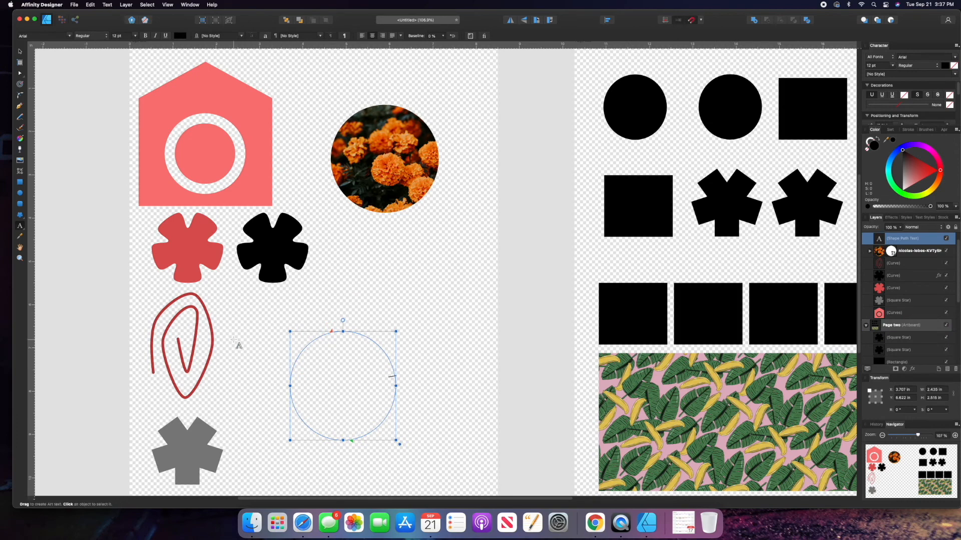
key("Escape")
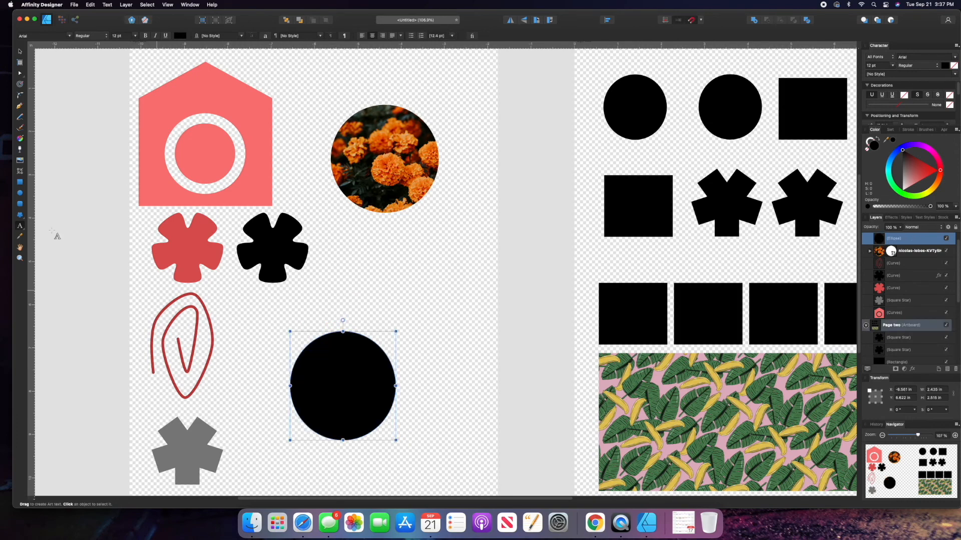
left_click(19, 228)
scroll(290, 373, "up", 5)
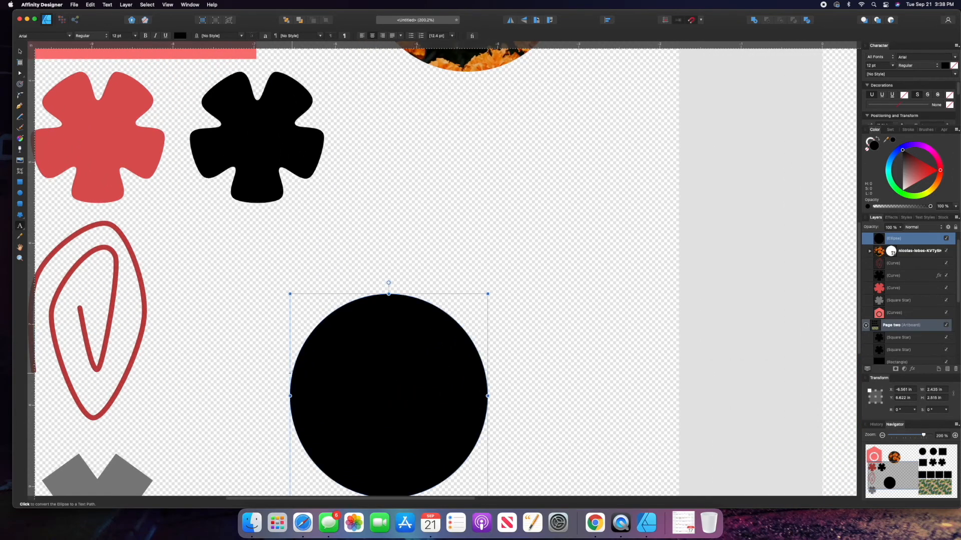
left_click(290, 372)
scroll(290, 373, "down", 4)
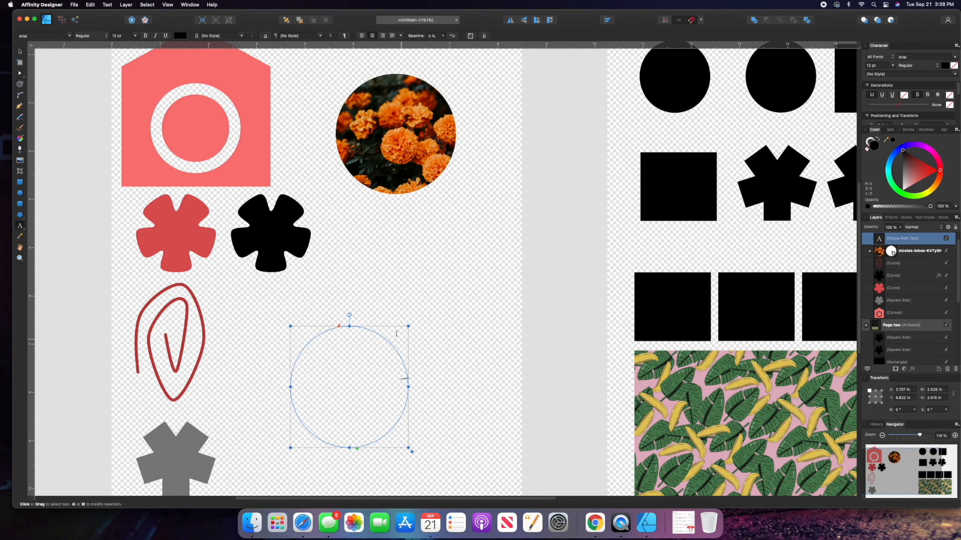
type("You will be abl")
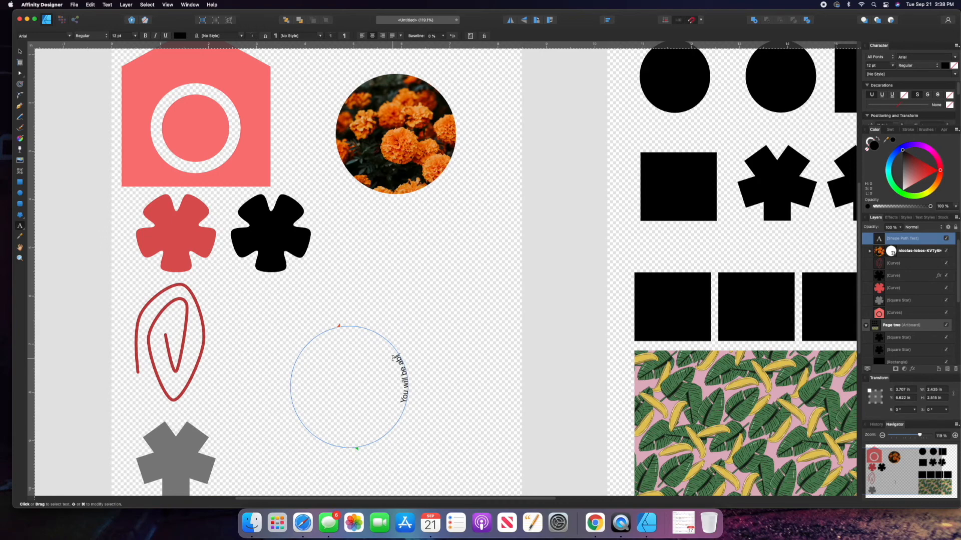
type("e to type on a curve")
Reposition the curved text over the top of its circle, rotating the path to about -80°, and set the font size to 18 pt
left_click_drag(339, 325, 359, 447)
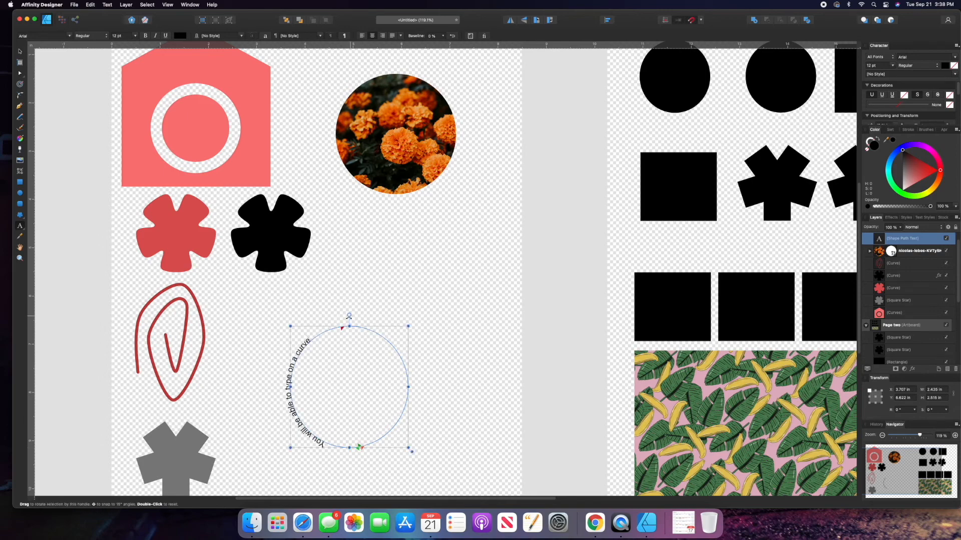
left_click_drag(350, 315, 399, 387)
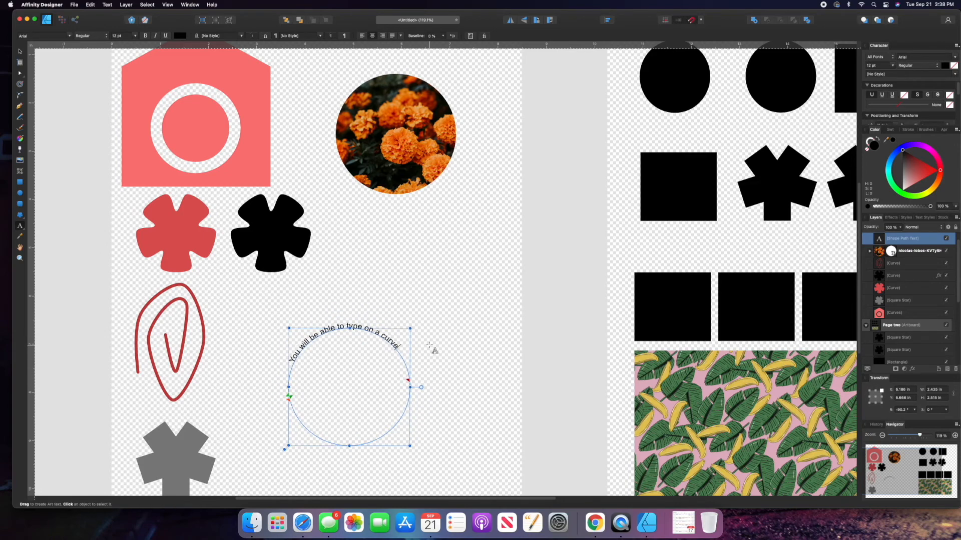
left_click_drag(401, 351, 193, 355)
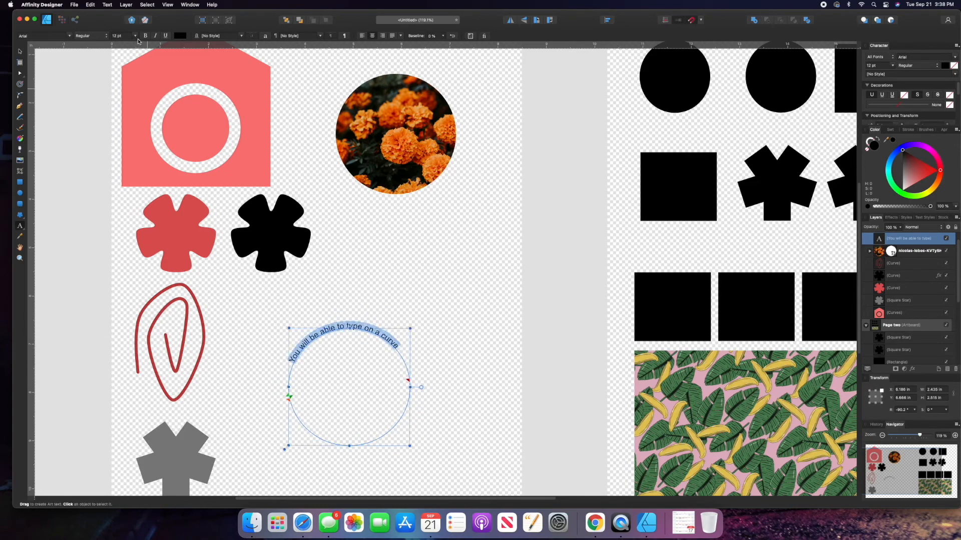
left_click(136, 36)
left_click(124, 108)
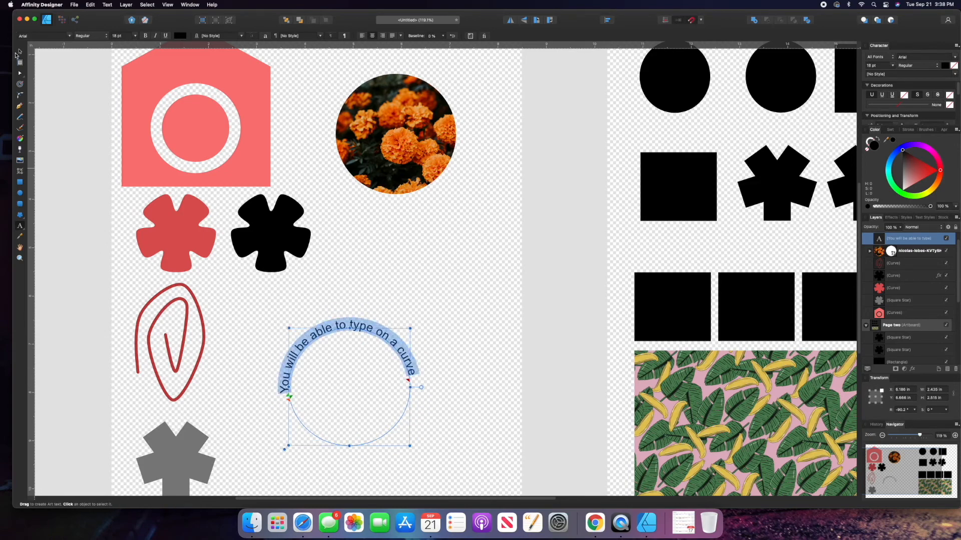
Move the curved text up to the marigold photo circle and fit it around the photo's upper edge
left_click(20, 52)
left_click_drag(341, 337, 423, 62)
left_click_drag(467, 132, 473, 135)
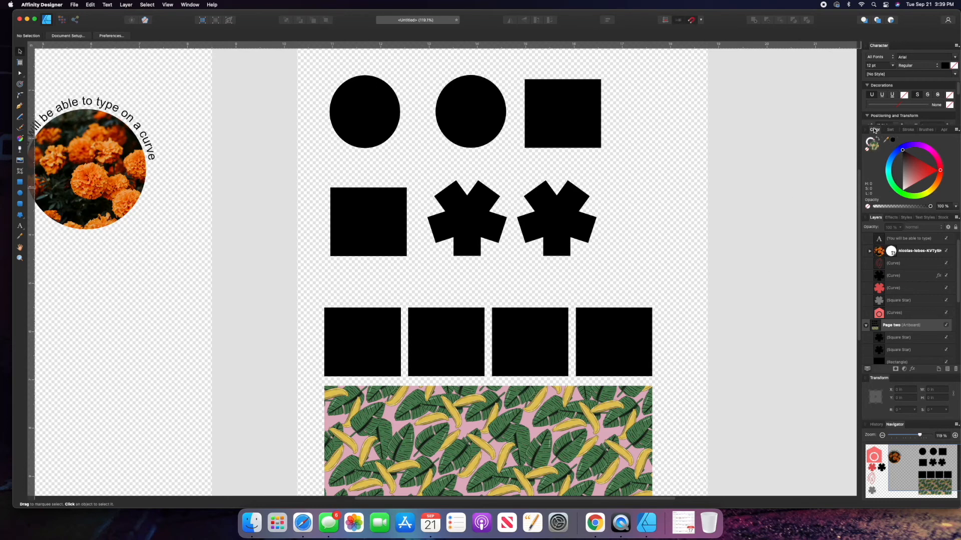
Show the swatches, sample an orange from the marigold photo with the Color Picker Tool, and add it to the Greys palette
left_click(890, 130)
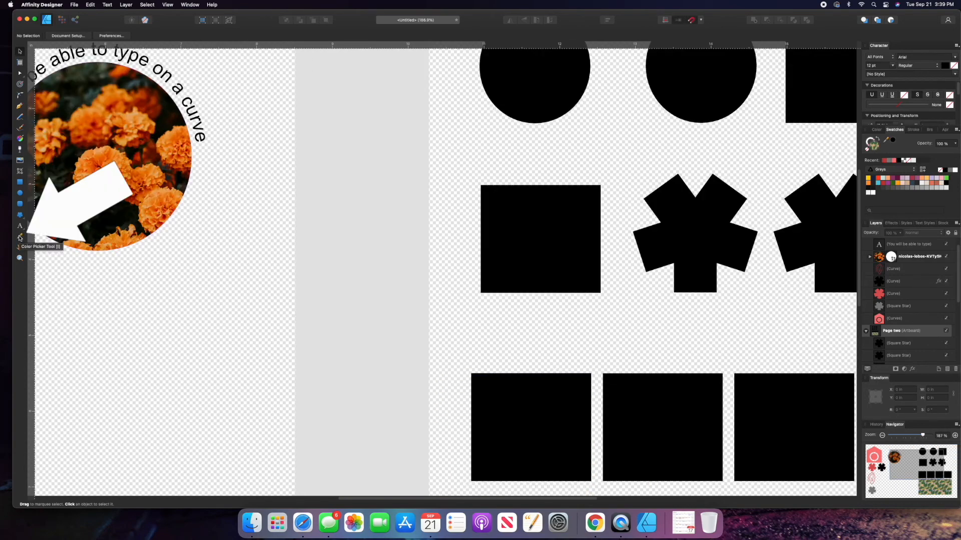
left_click(20, 238)
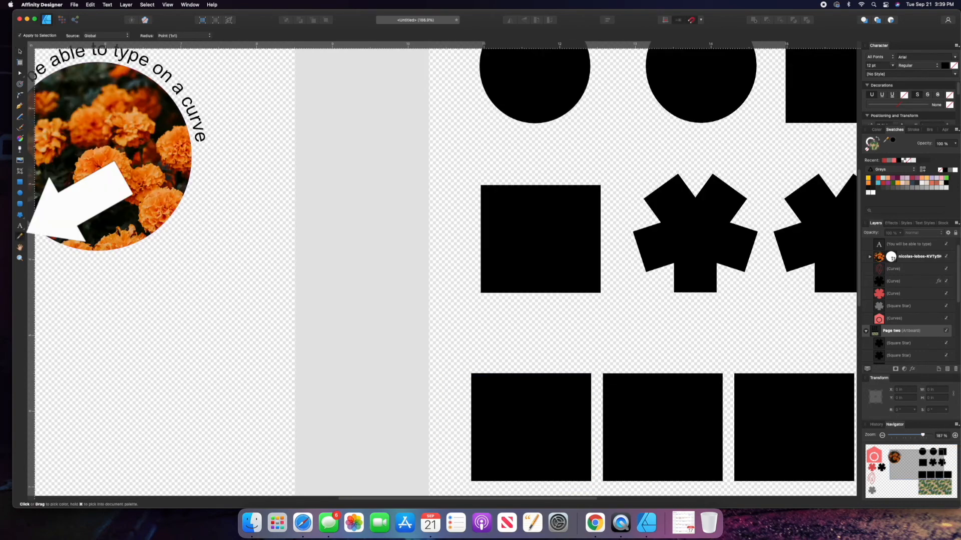
scroll(86, 176, "up", 5)
scroll(90, 173, "up", 5)
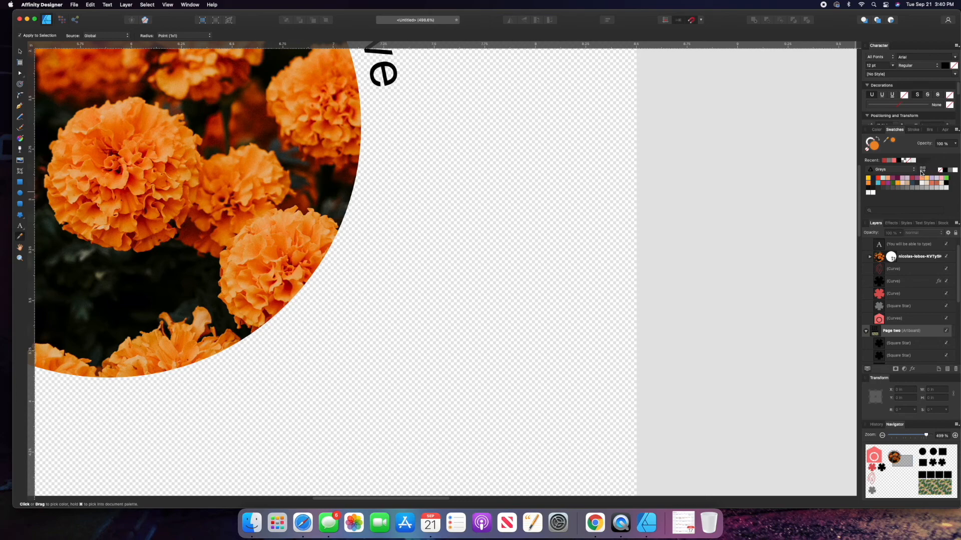
left_click(956, 130)
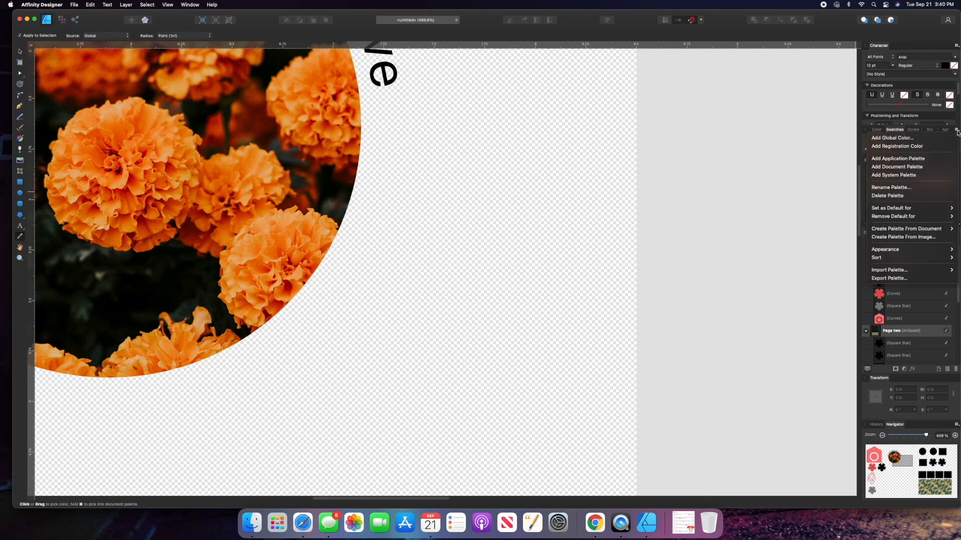
left_click(956, 131)
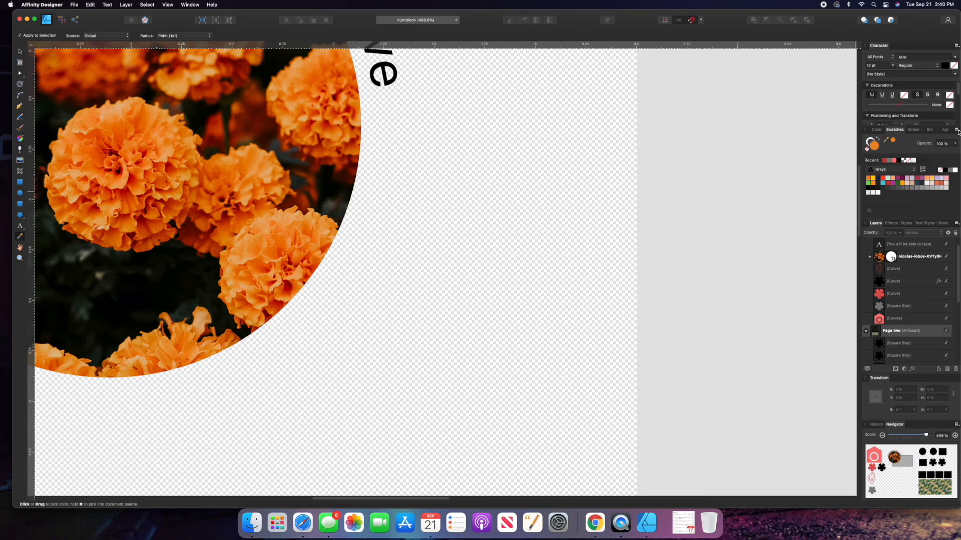
Add a document palette for orange and peach swatches sampled from the marigold photo, and rename it "New Color Palette"
left_click(957, 130)
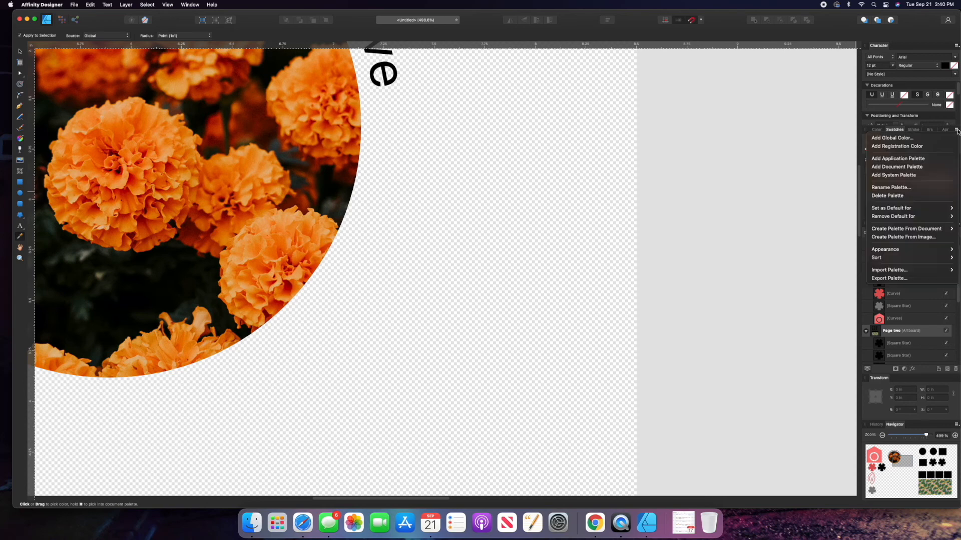
left_click(902, 169)
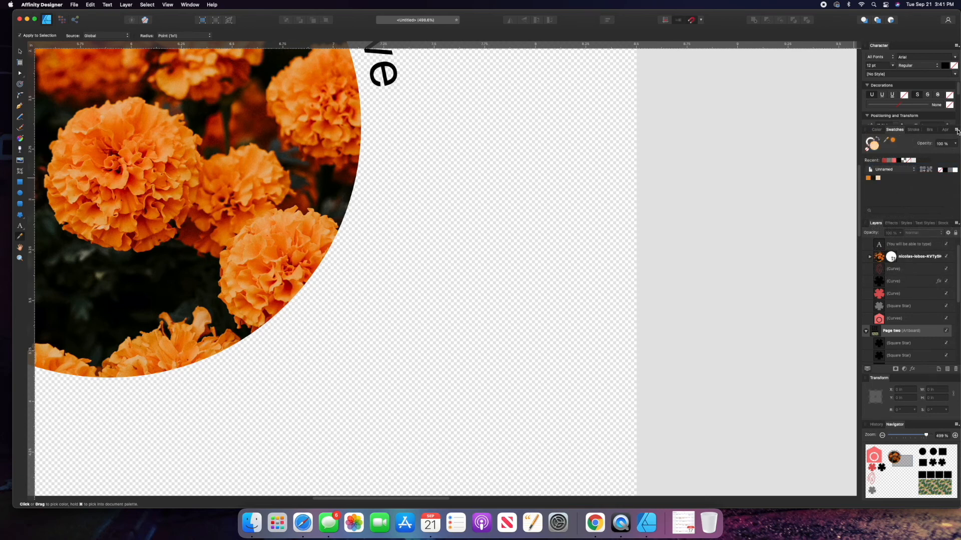
left_click(956, 130)
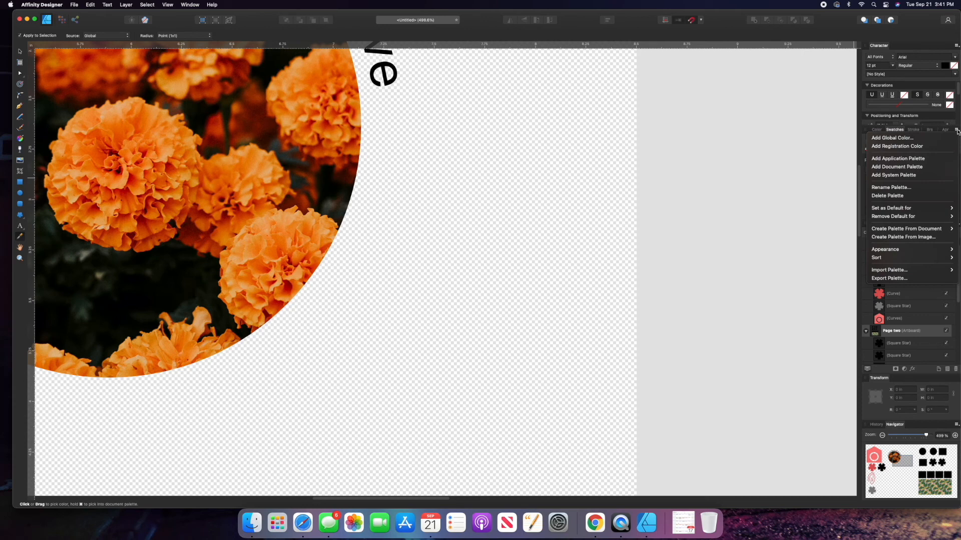
left_click(906, 188)
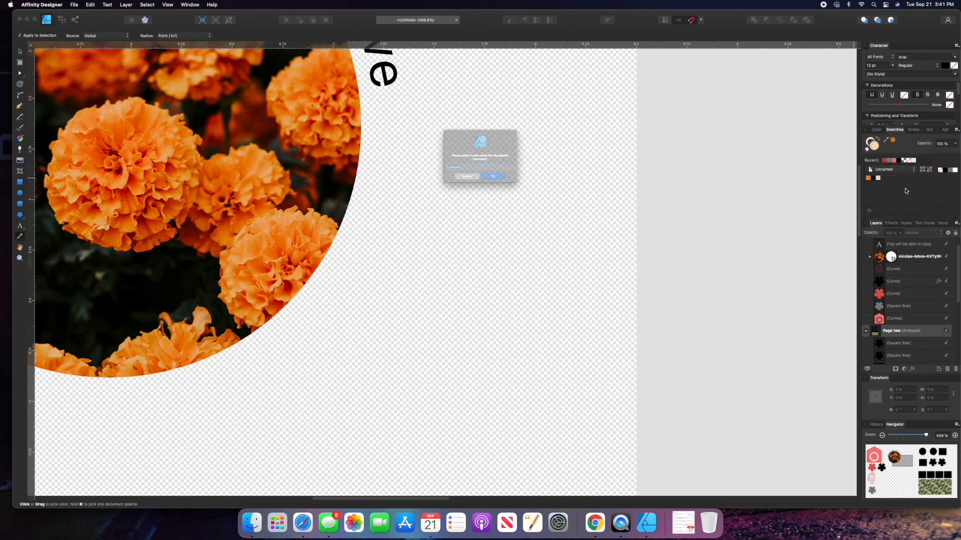
type("New Col")
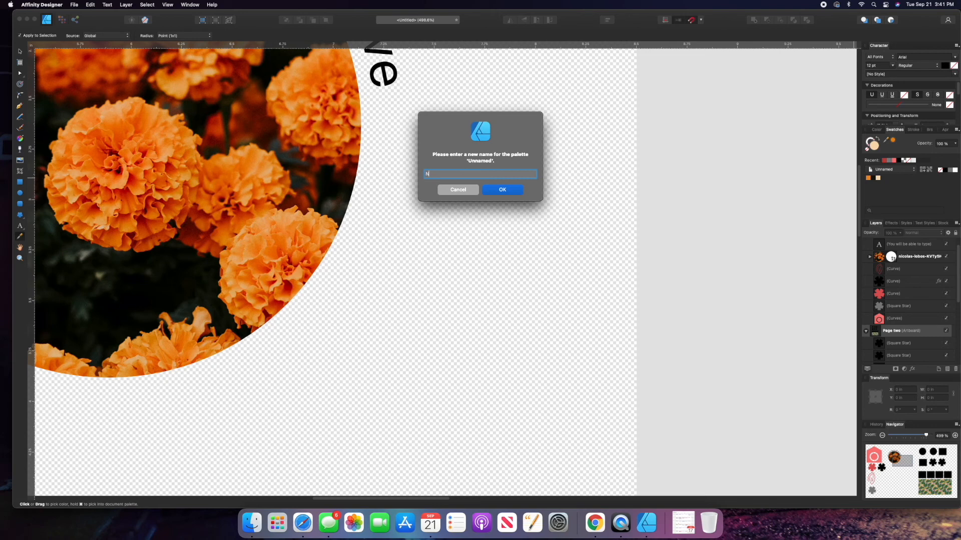
type("or Pale")
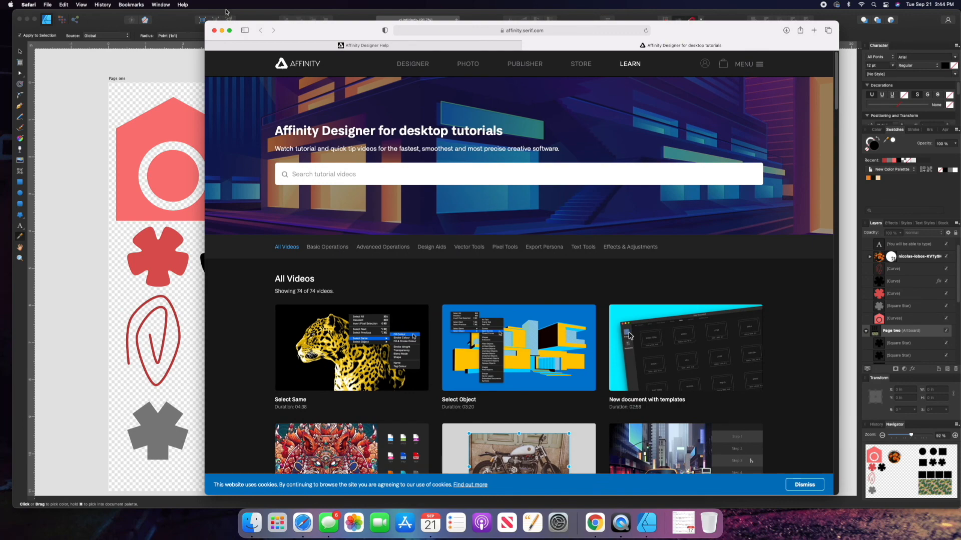
Switch to Safari, enlarge the Affinity website to full screen, and view the Affinity Photo for iPad page
left_click(229, 31)
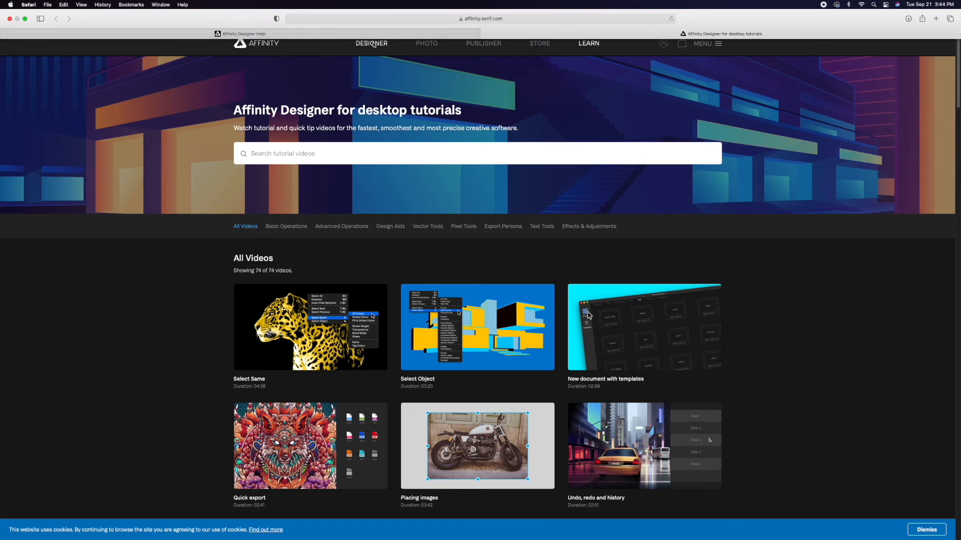
left_click(429, 47)
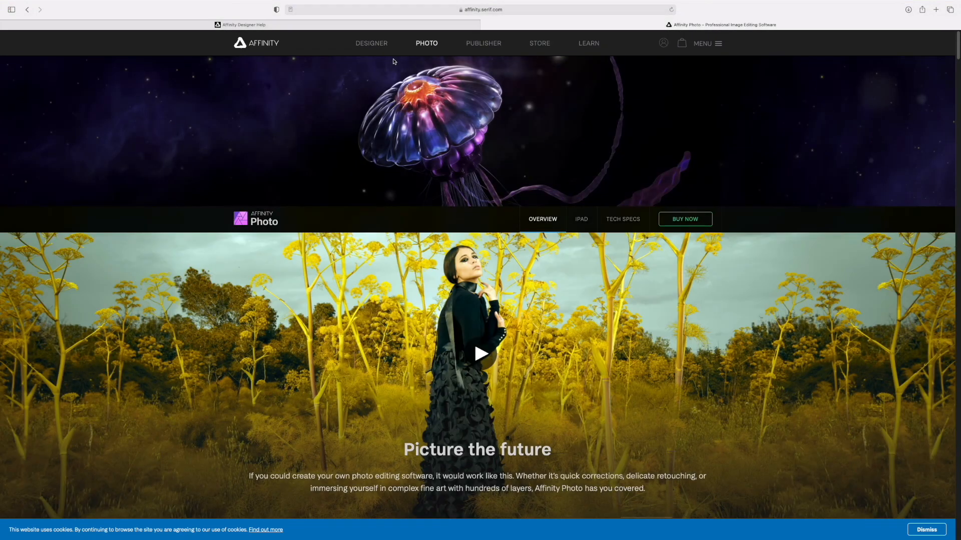
left_click(582, 221)
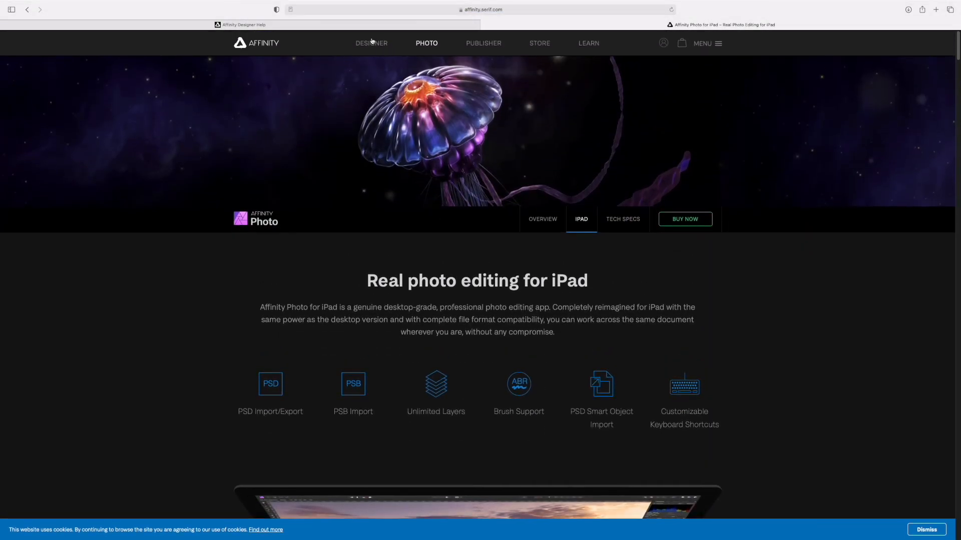
View the Affinity Designer for iPad page and examine its subscription and pricing section
left_click(376, 42)
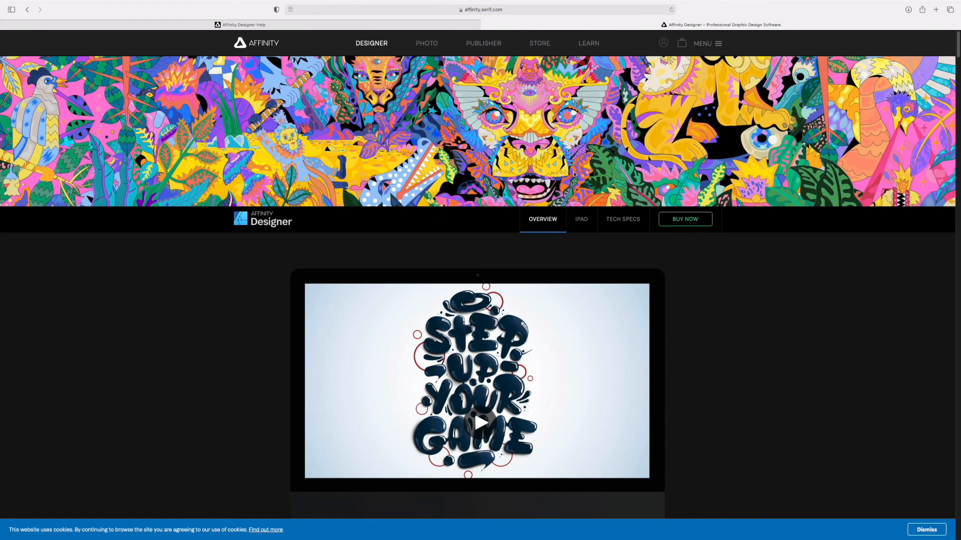
left_click(581, 223)
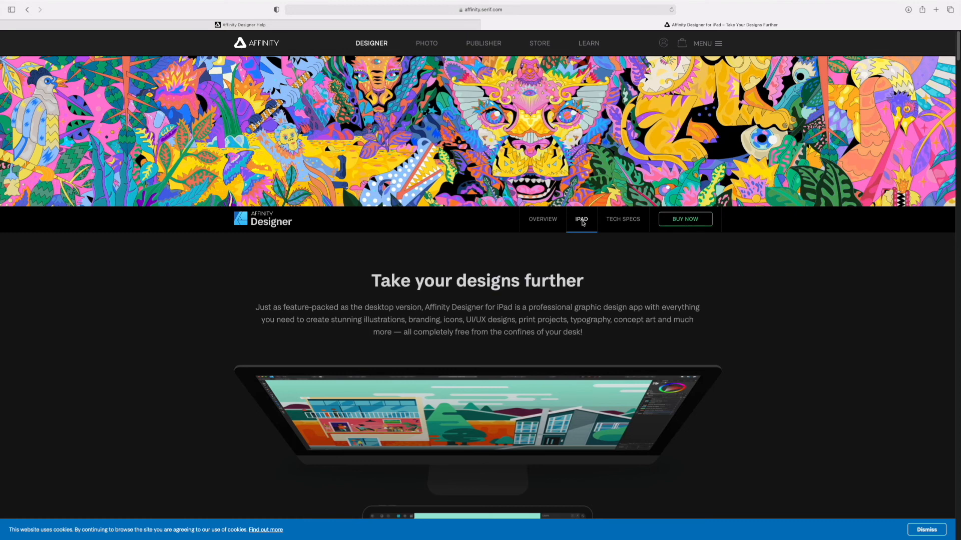
scroll(720, 191, "down", 6)
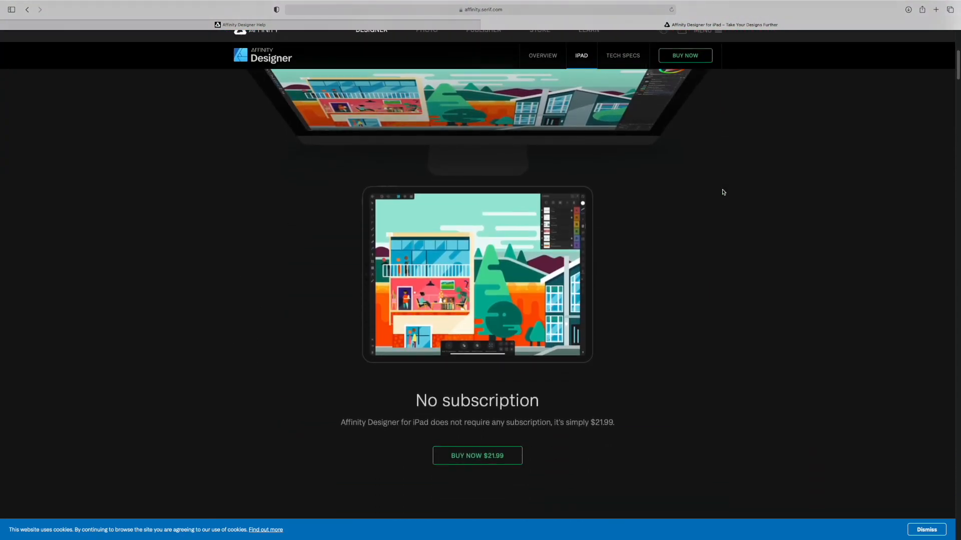
scroll(722, 192, "down", 1)
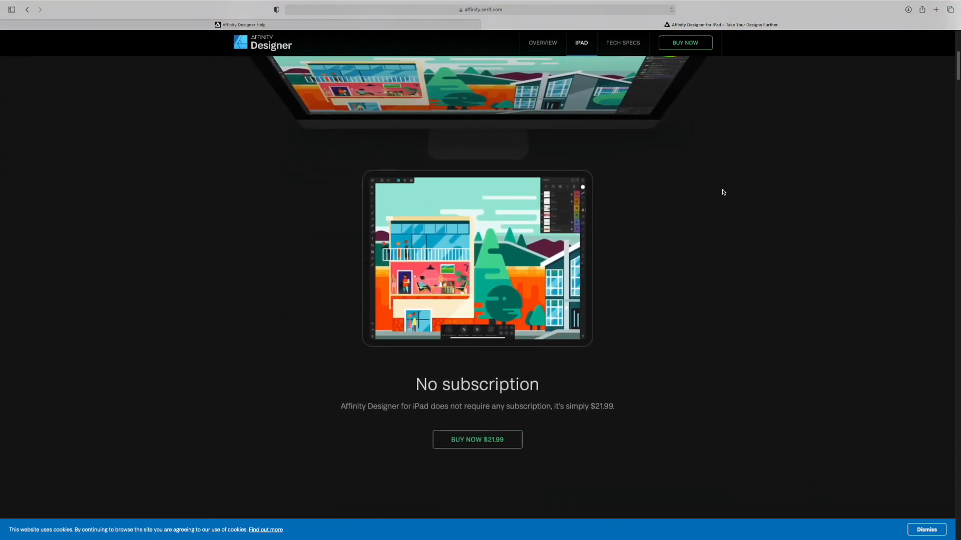